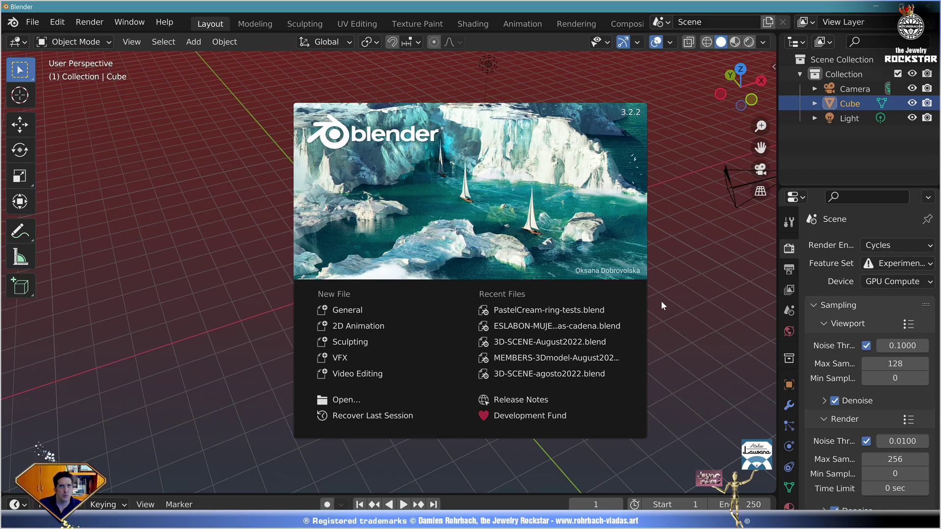
Step: Close the splash screen and delete the default cube and light
left_click(660, 301)
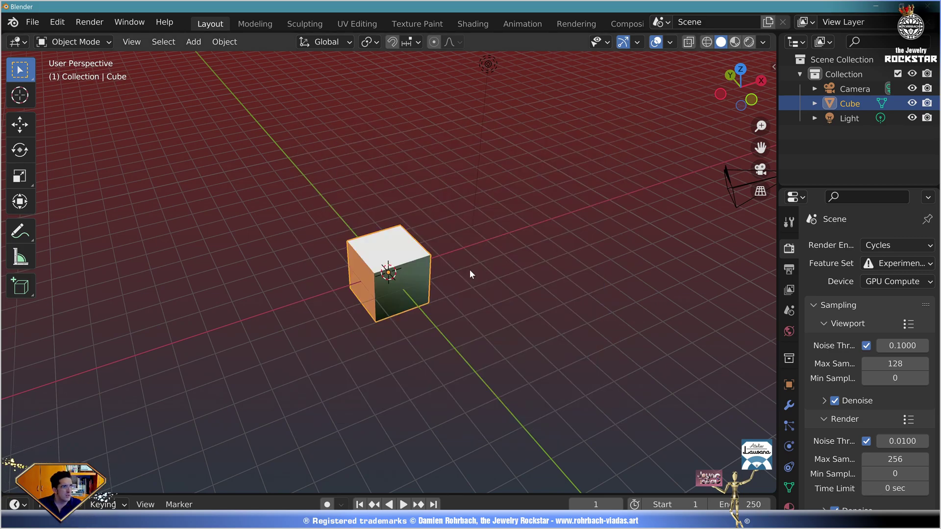
key("Delete")
left_click(491, 69)
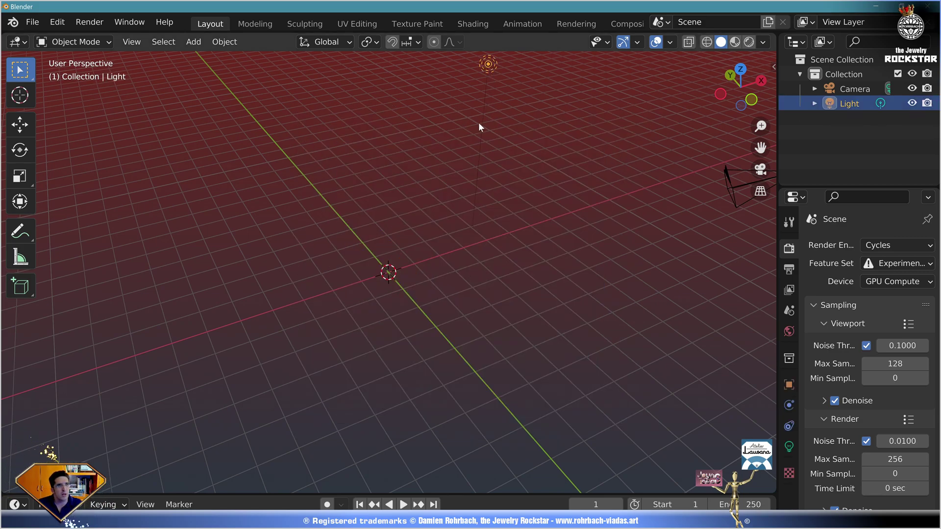
key("Delete")
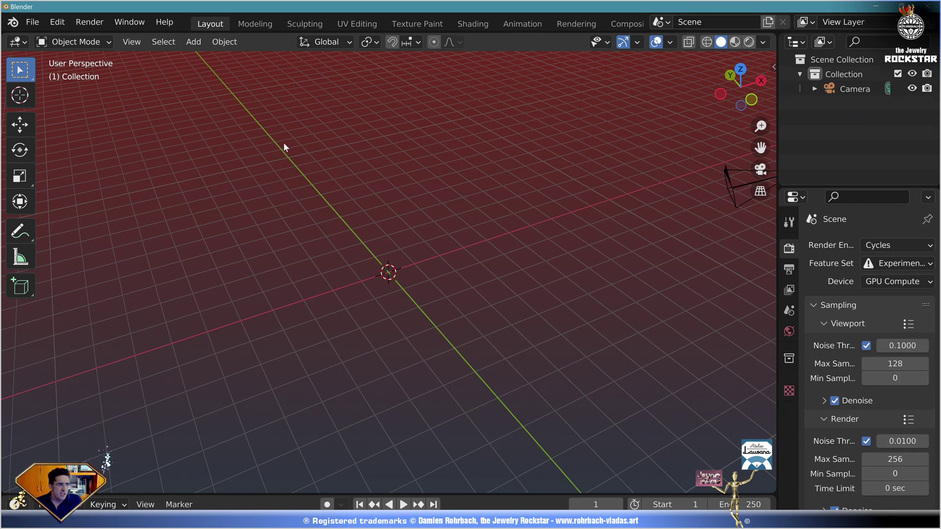
Step: Add a mesh circle in front view with 120 vertices
key("KP_1")
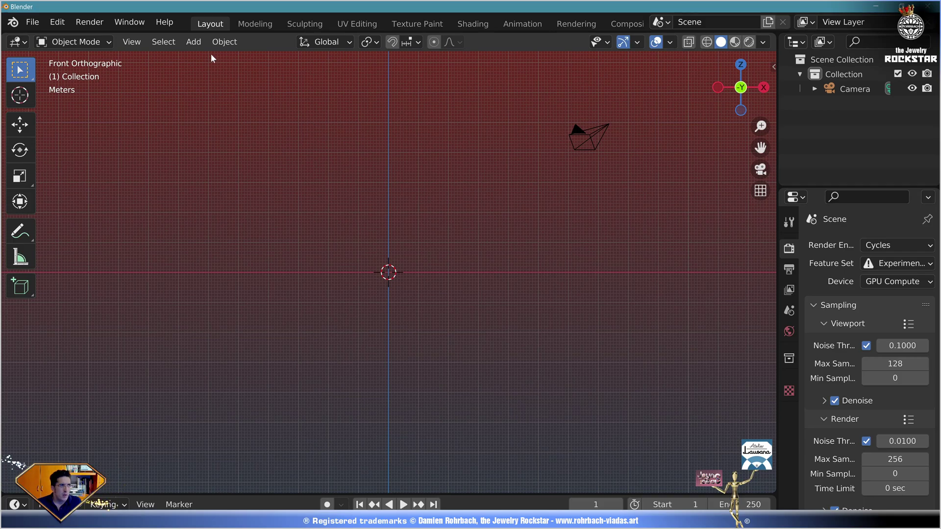
left_click(193, 42)
mouse_move(203, 63)
left_click(335, 91)
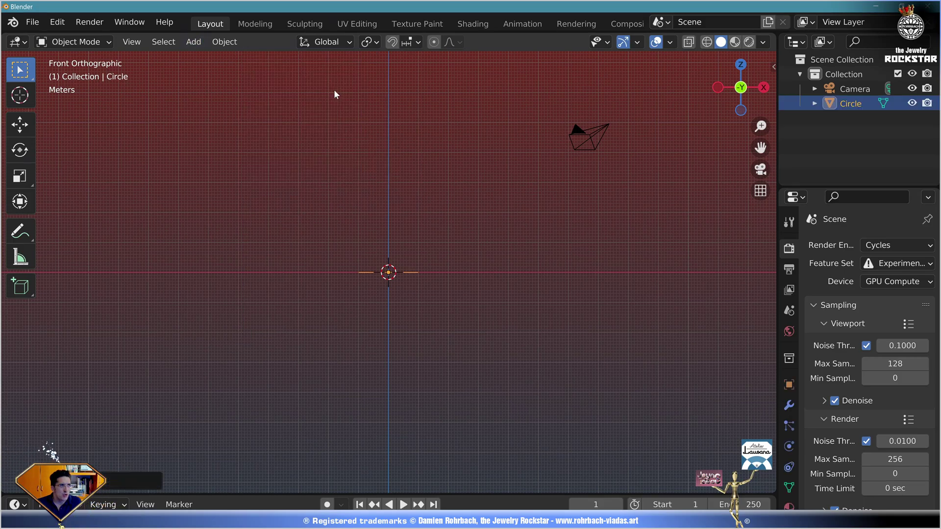
left_click(130, 481)
left_click(140, 322)
type("120")
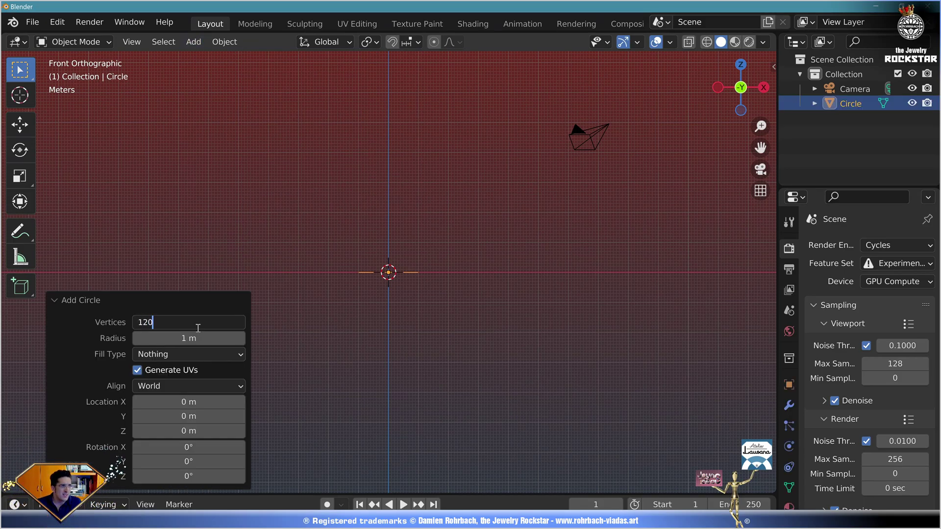
key("Return")
Step: Align the circle to View and give it a 9.1 m radius
left_click(184, 385)
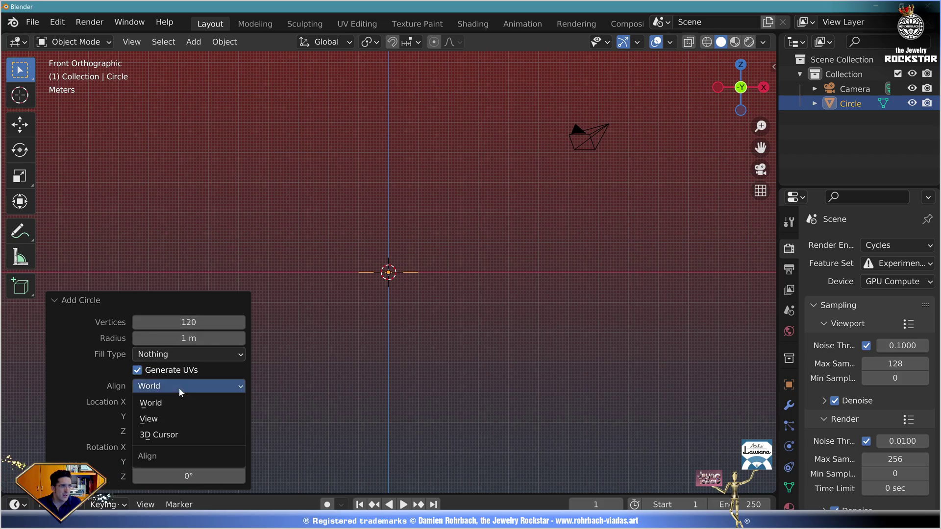
left_click(166, 417)
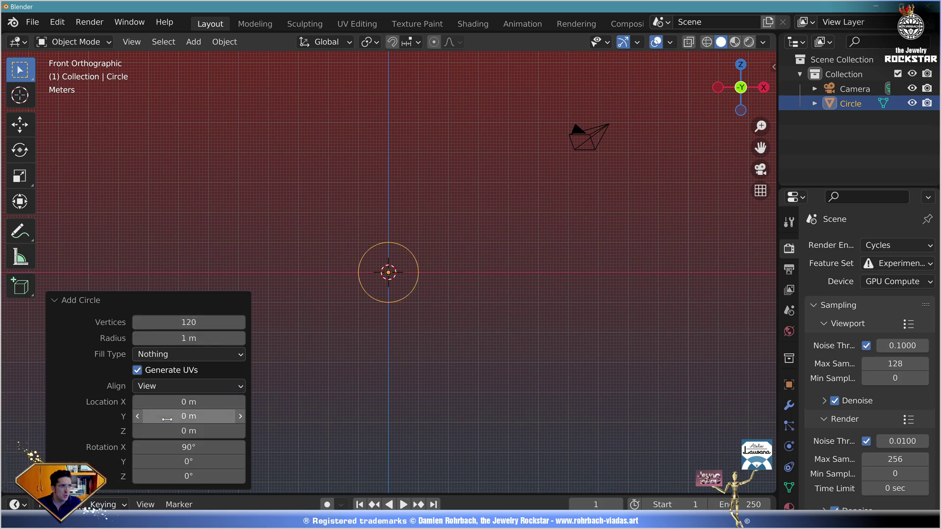
left_click(198, 339)
type("9.")
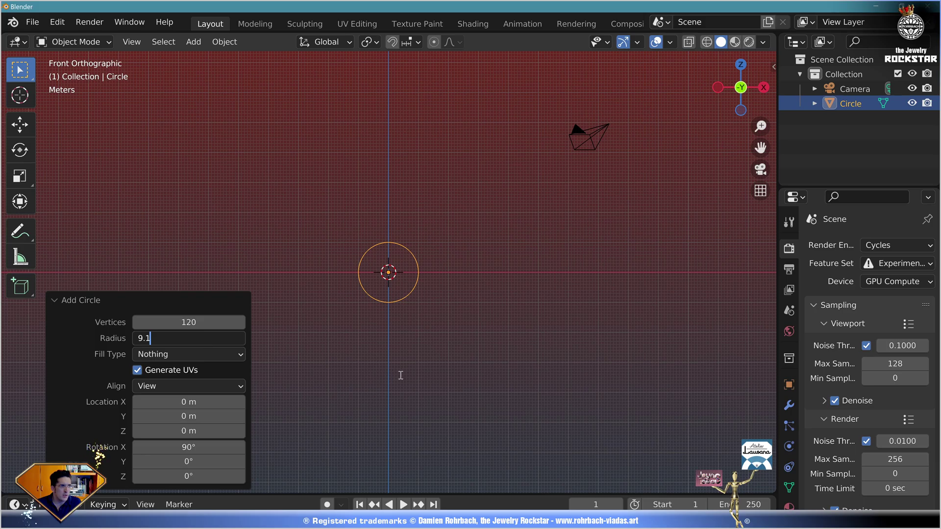
type("1")
key("Return")
scroll(424, 345, "down", 3)
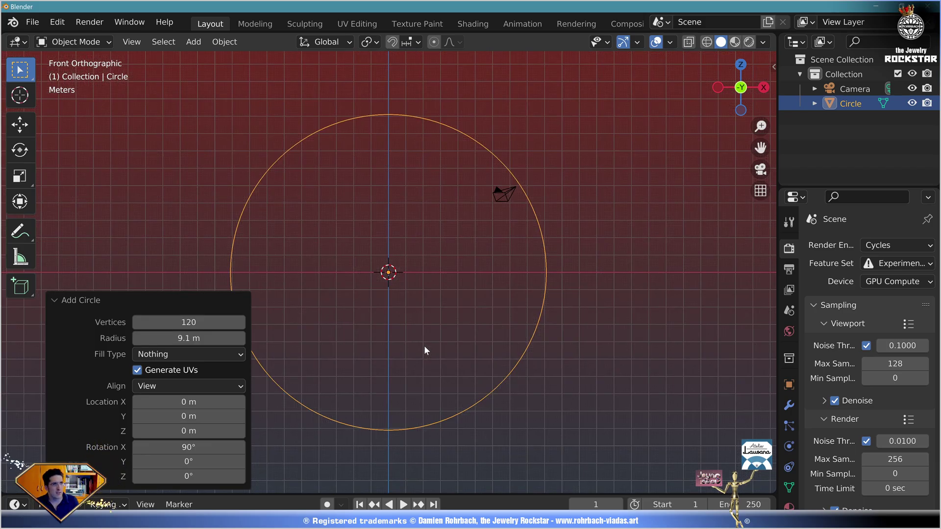
Step: Rename the circle RING-size and place the 3D cursor inside it below centre
key("F2")
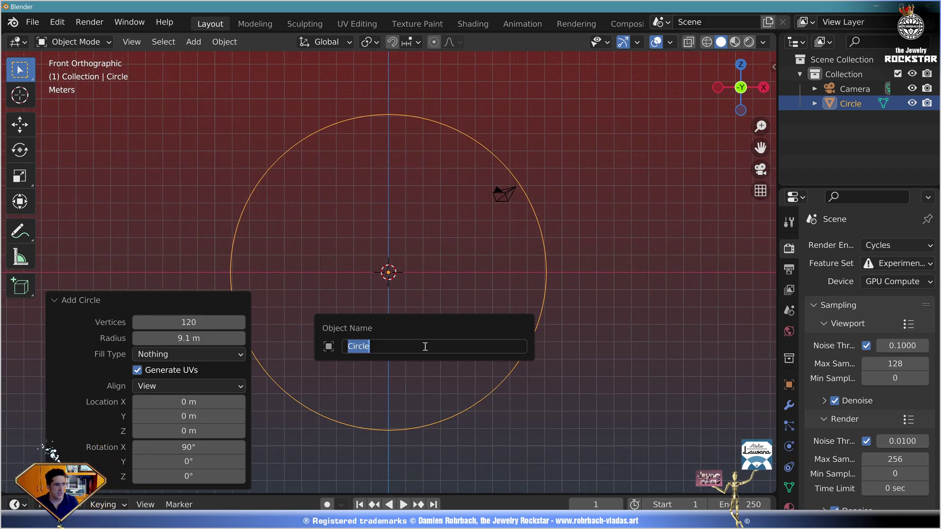
type("RING-siz")
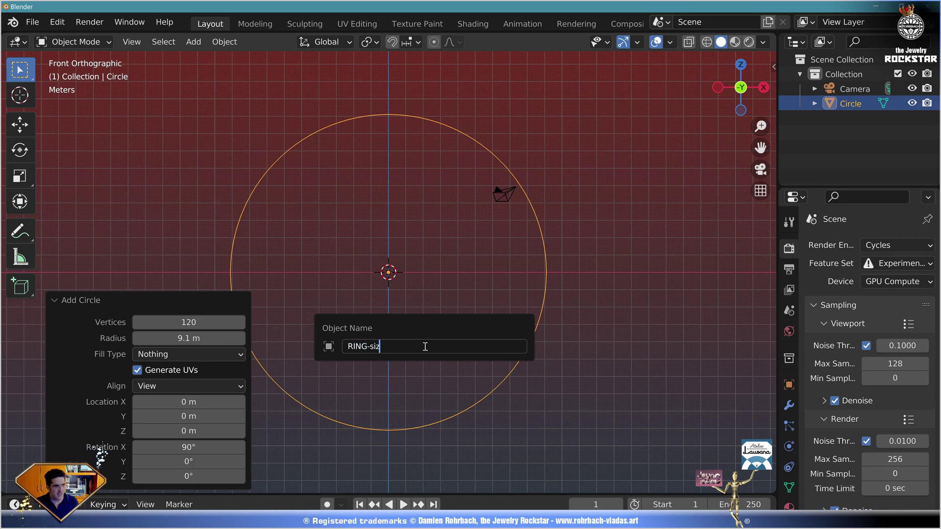
type("e")
key("Return")
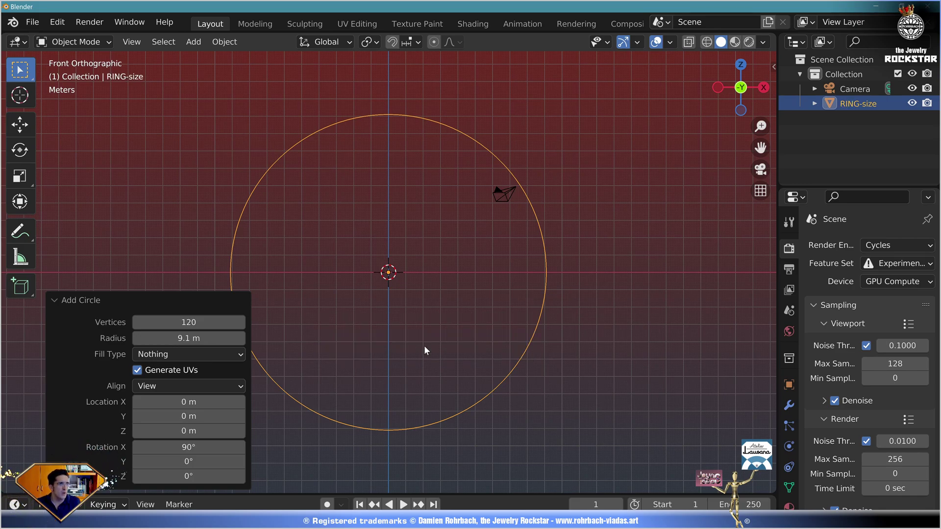
right_click(435, 336, "shift")
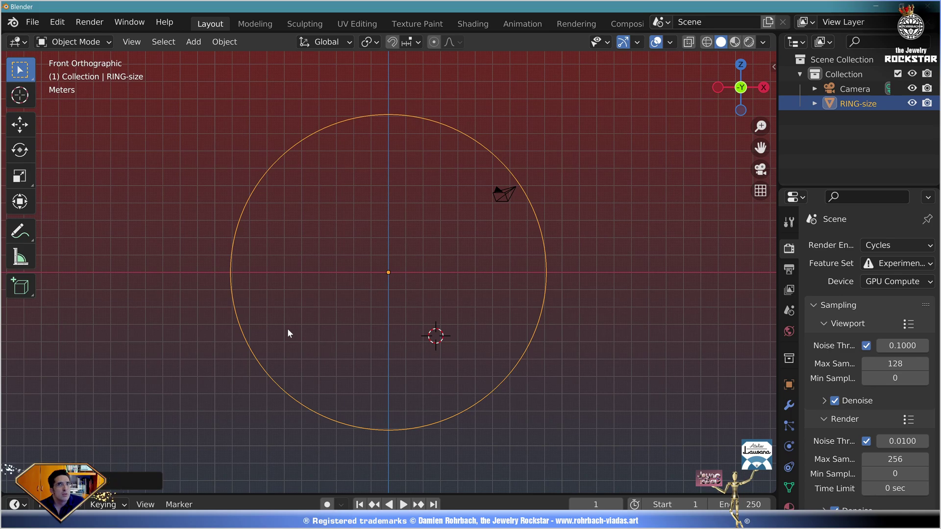
Step: Add a Bezier curve at the 3D cursor, aligned to the front view
left_click(191, 43)
mouse_move(217, 72)
left_click(343, 71)
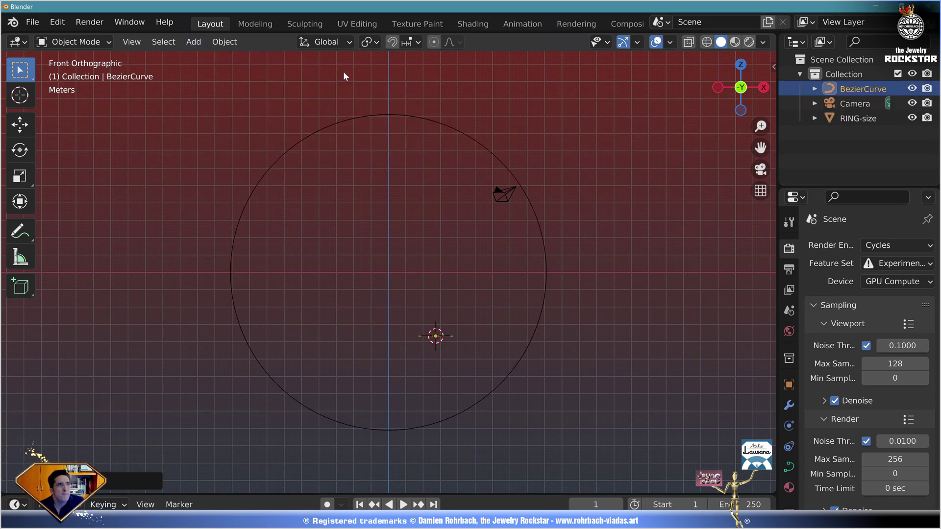
left_click(197, 387)
left_click(178, 418)
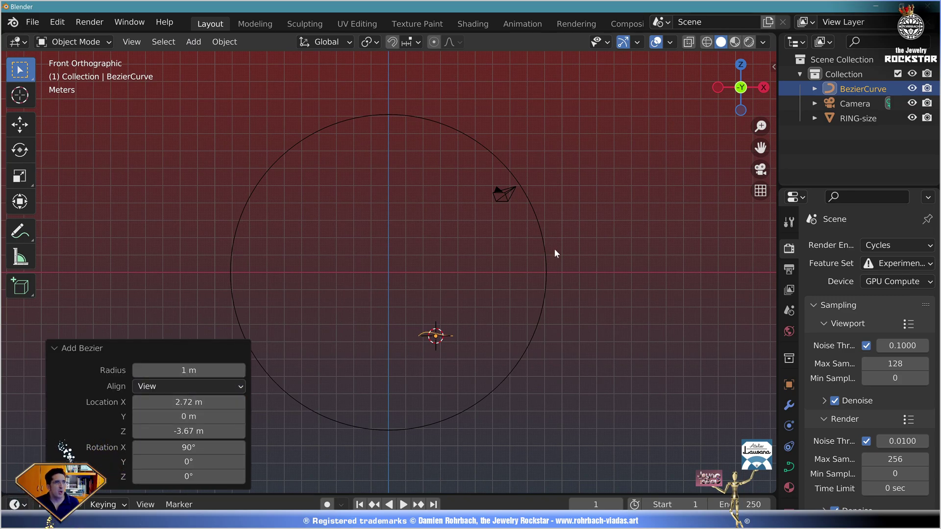
Step: In Edit Mode, move one curve endpoint below the circle and the other high above it
key("Tab")
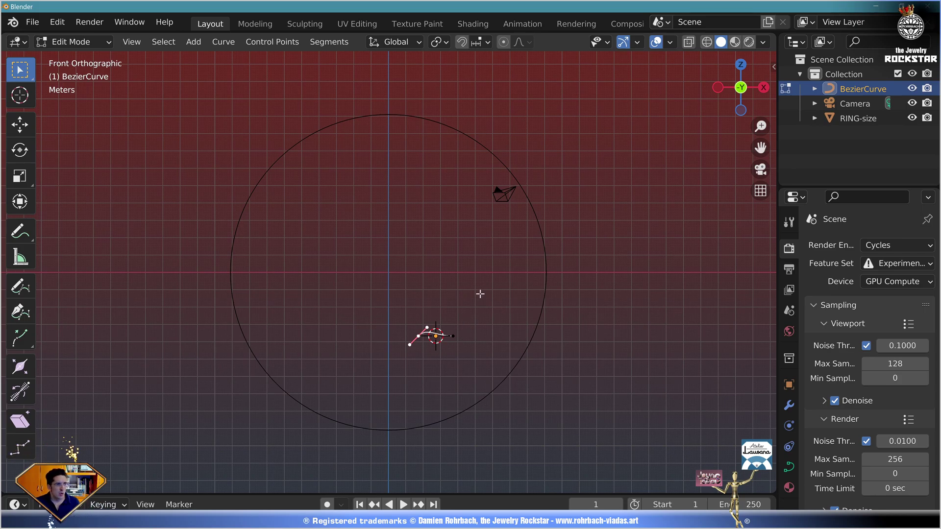
key("g")
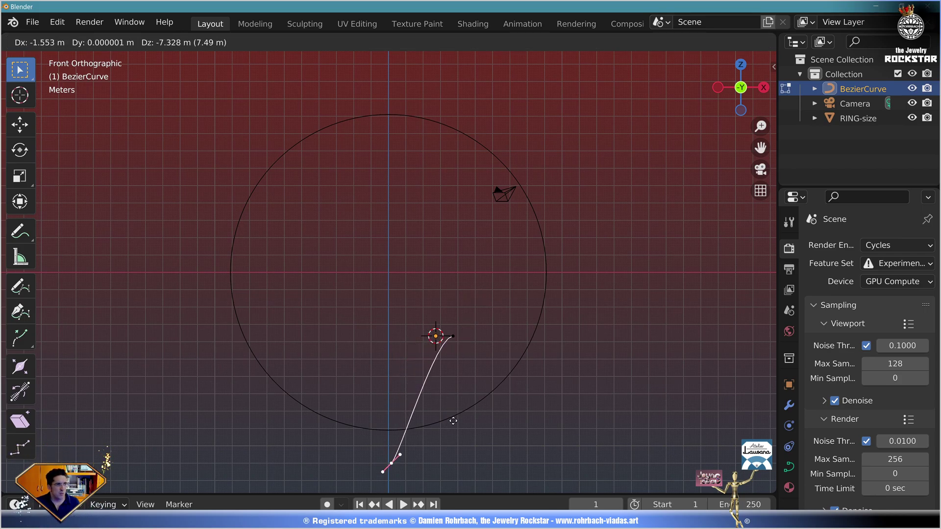
left_click(453, 421)
left_click(461, 336)
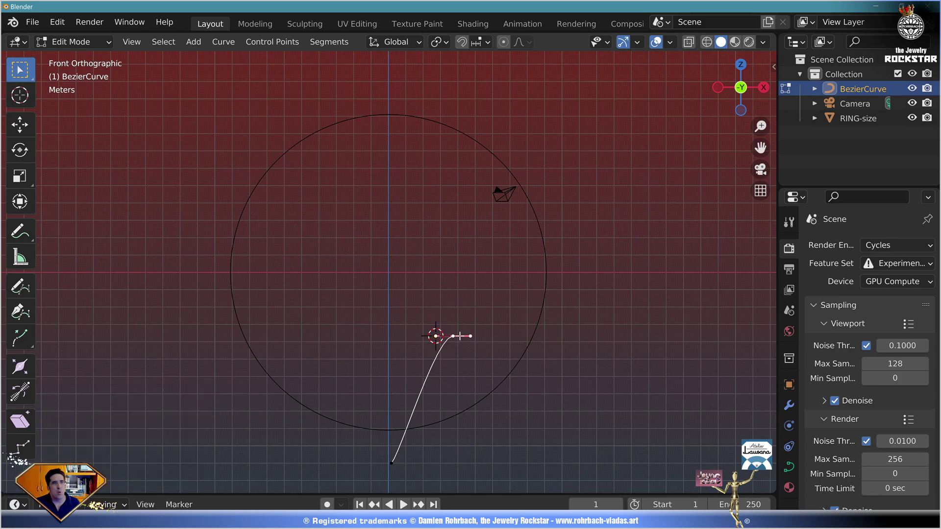
key("g")
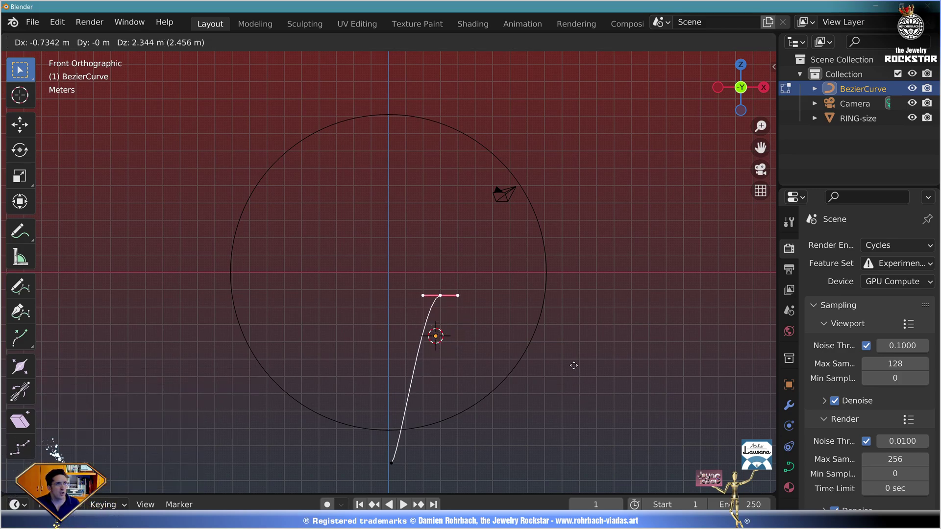
left_click(521, 111)
scroll(521, 186, "down", 2)
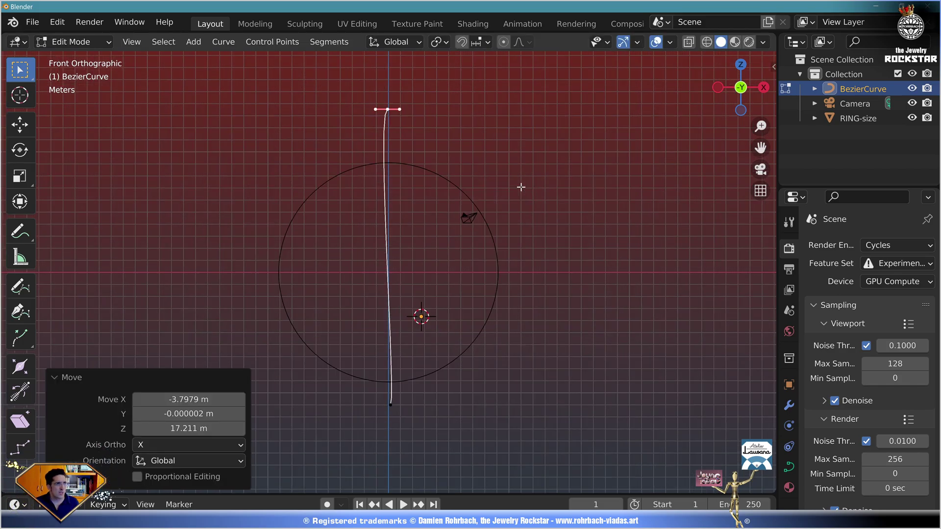
Step: Scale all control points to 0 on X to straighten the curve, then return to Object Mode
key("a")
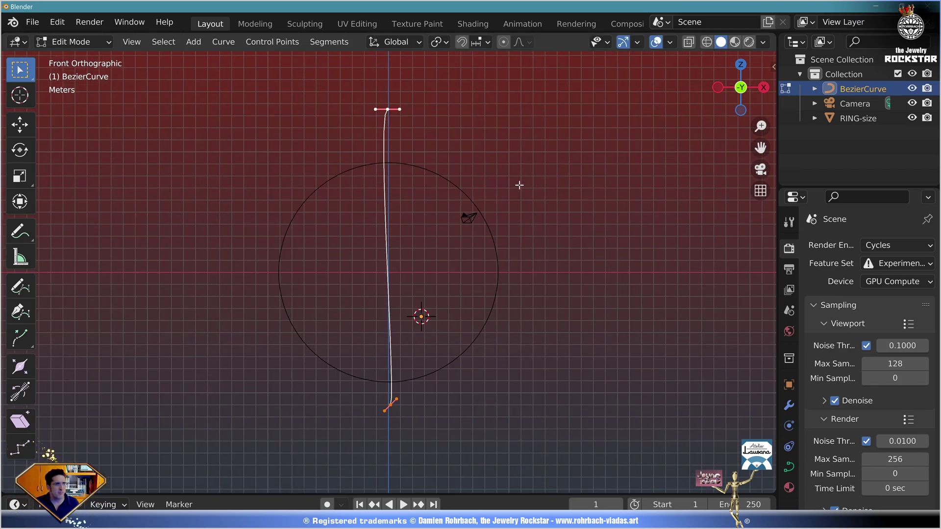
key("s")
key("x")
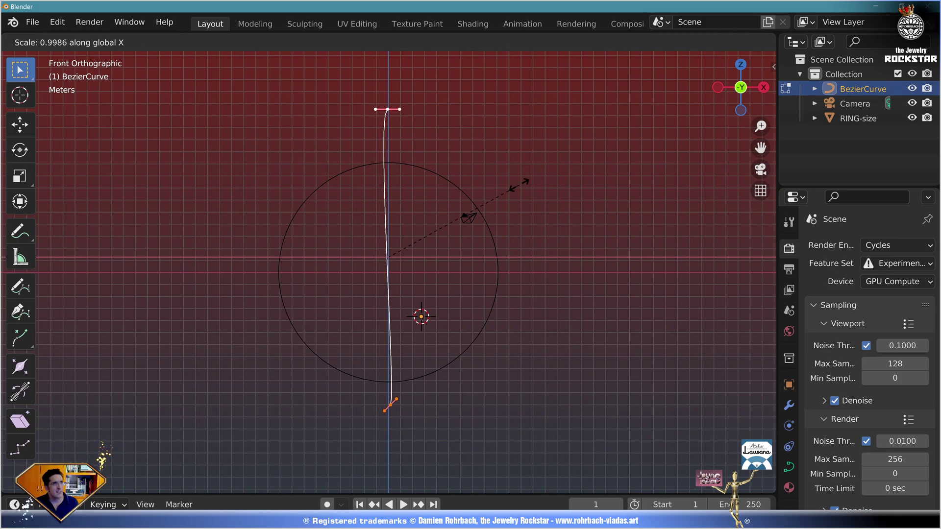
key("0")
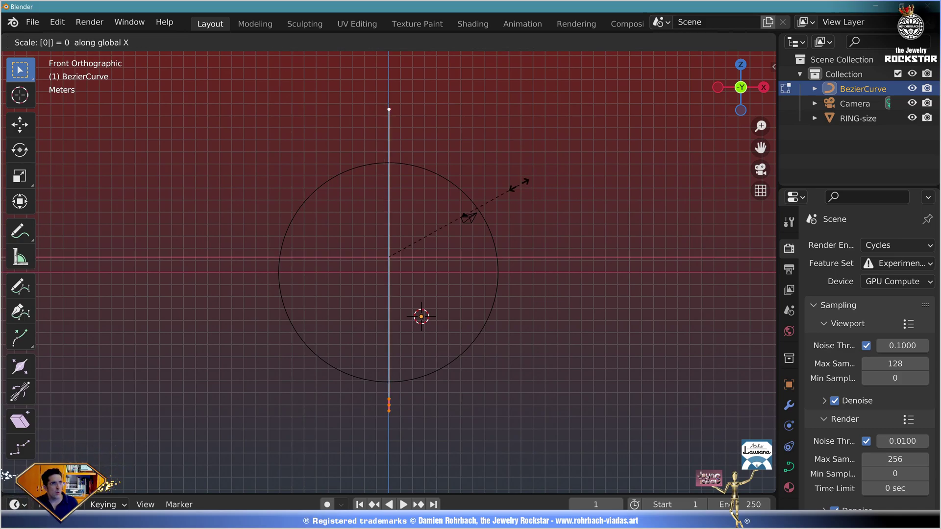
key("Return")
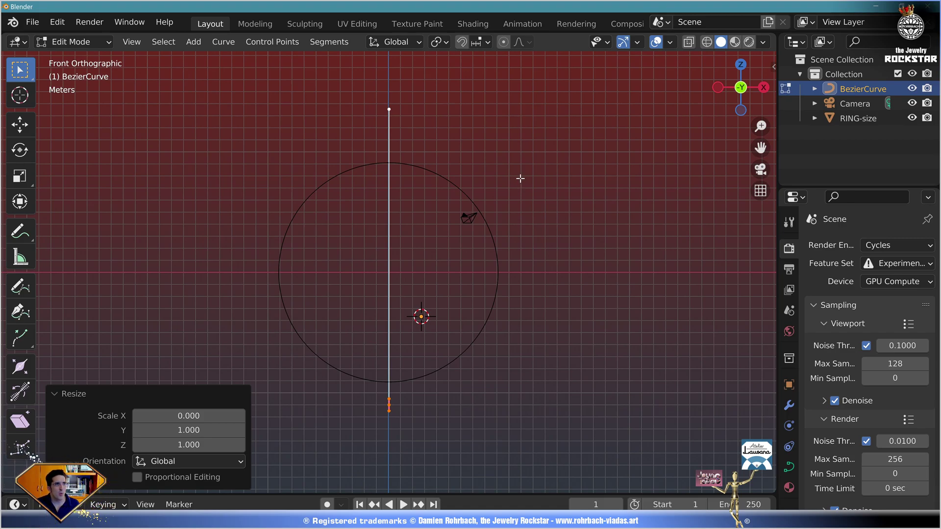
key("Tab")
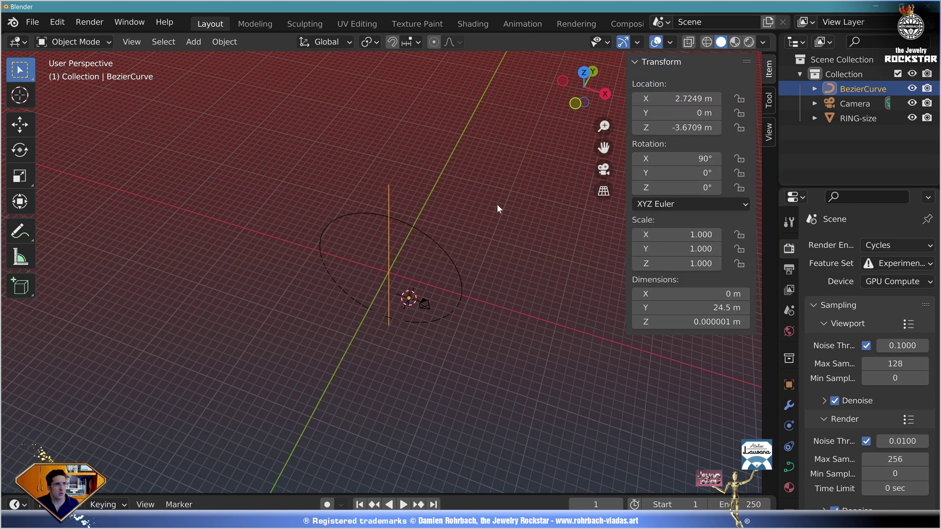
Step: Apply all transforms to the Bezier curve and save the scene as Gourmandise.blend
key("ctrl+a")
left_click(454, 249)
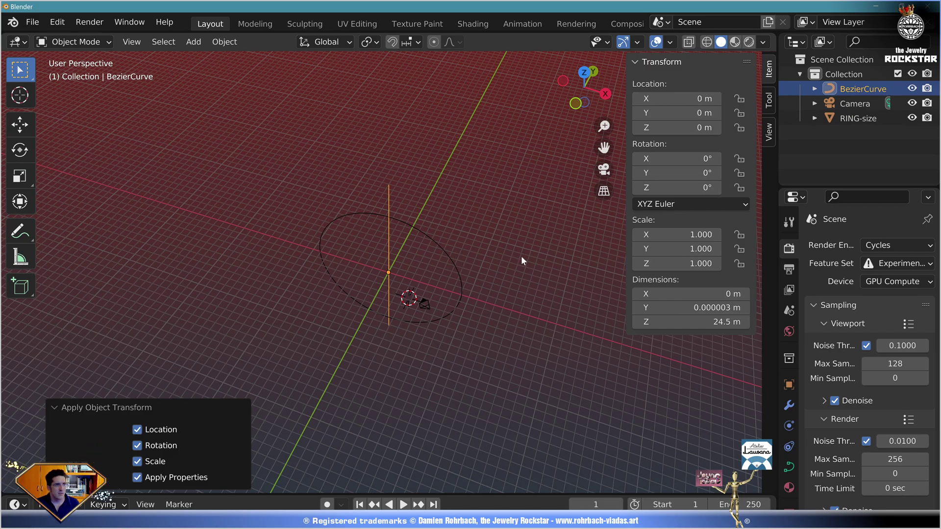
key("ctrl+o")
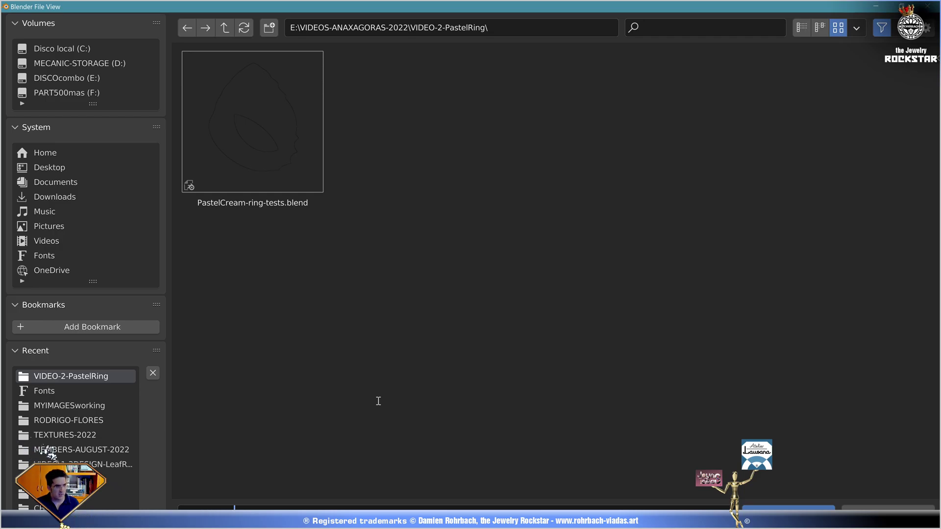
key("Escape")
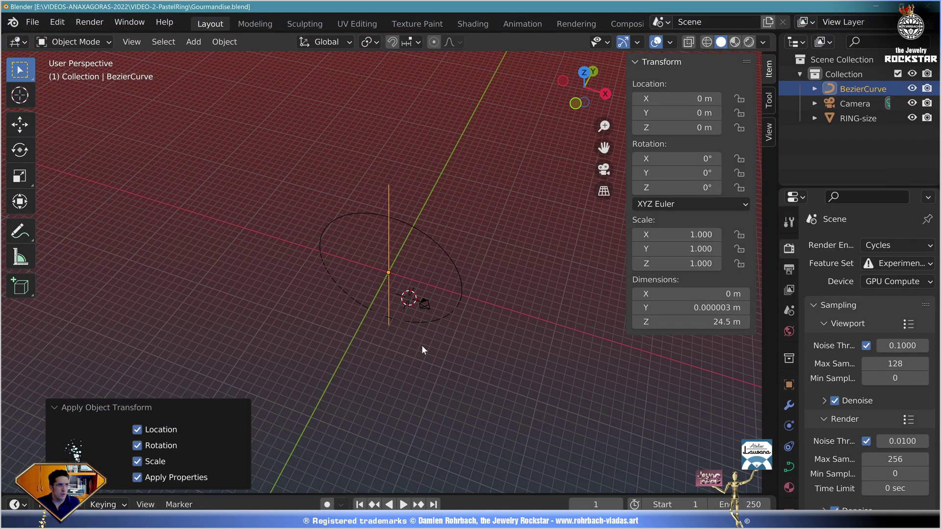
Step: From top view, add a mesh circle with 8 vertices and a 1 m radius
key("KP_7")
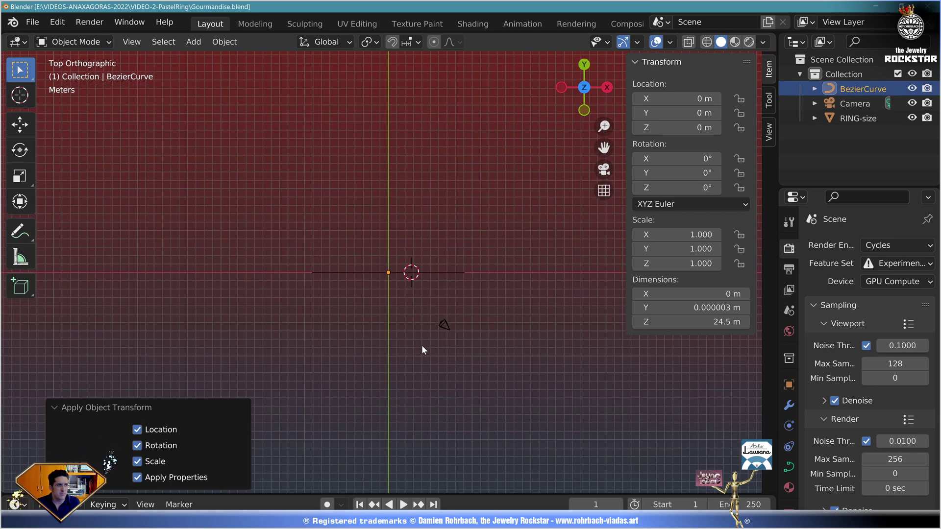
left_click(194, 42)
mouse_move(216, 61)
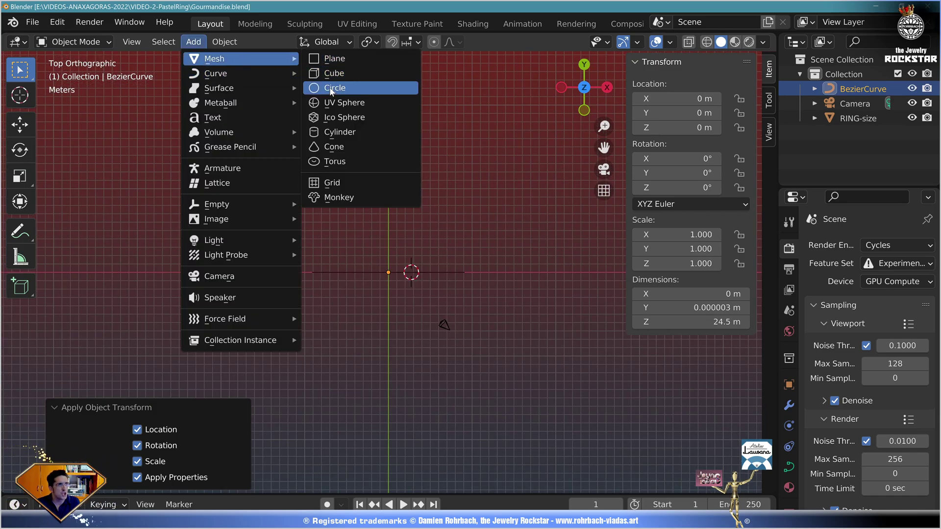
left_click(335, 88)
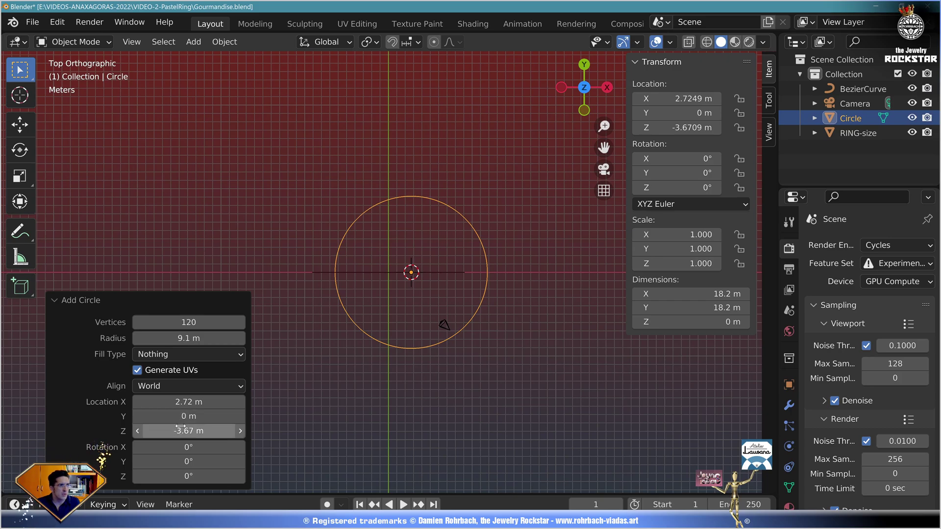
double_click(195, 327)
type("8")
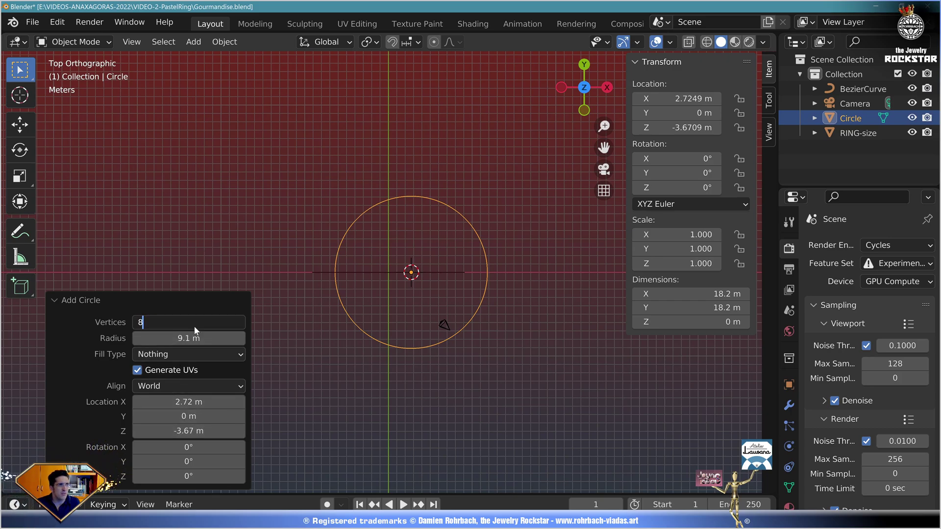
key("Return")
double_click(198, 338)
type("1")
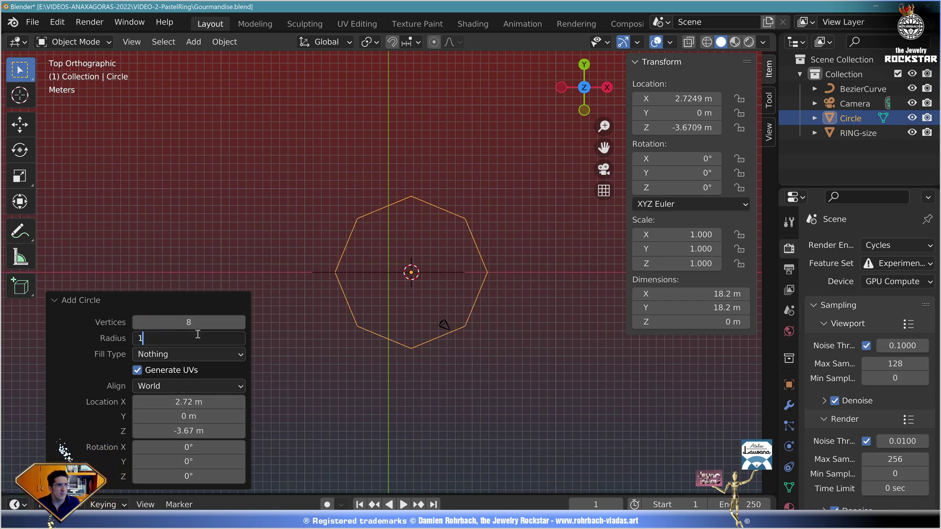
key("Return")
scroll(390, 309, "up", 10)
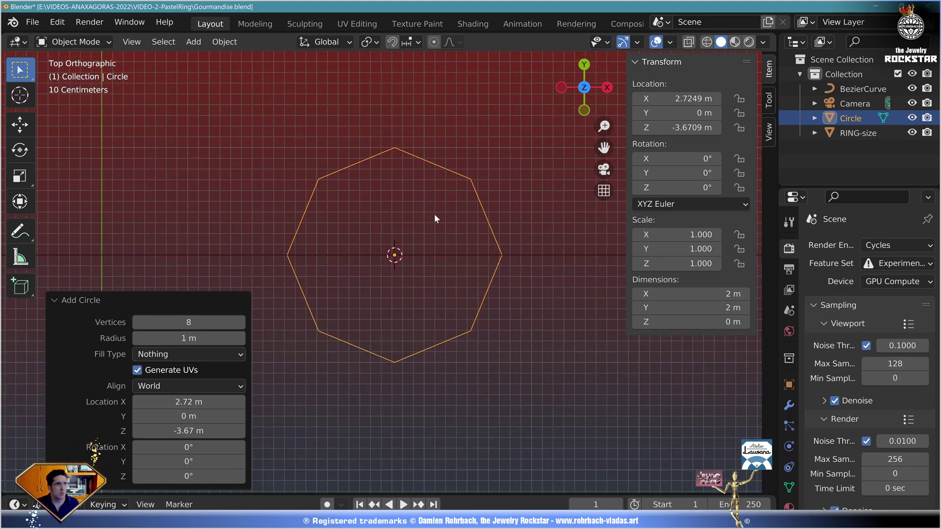
Step: Subdivide the octagon's edges in Edit Mode
key("Tab")
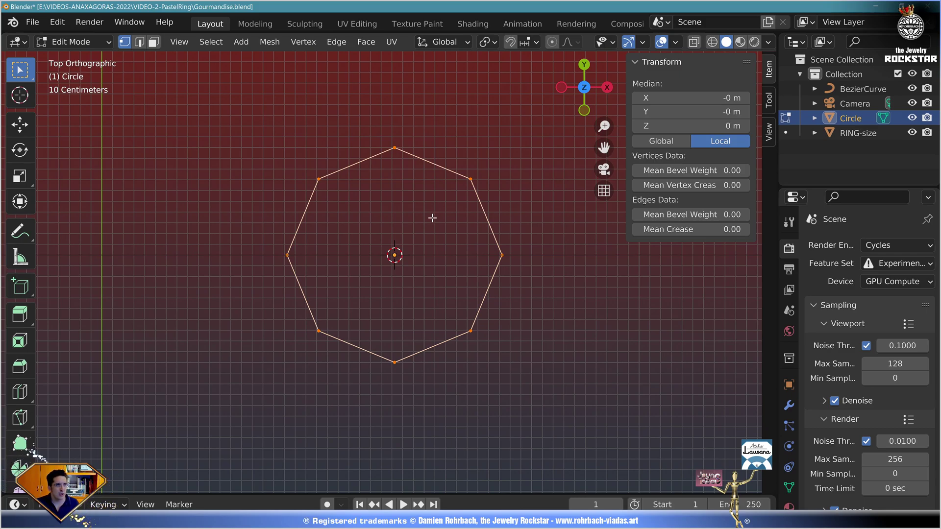
right_click(433, 222)
left_click(436, 205)
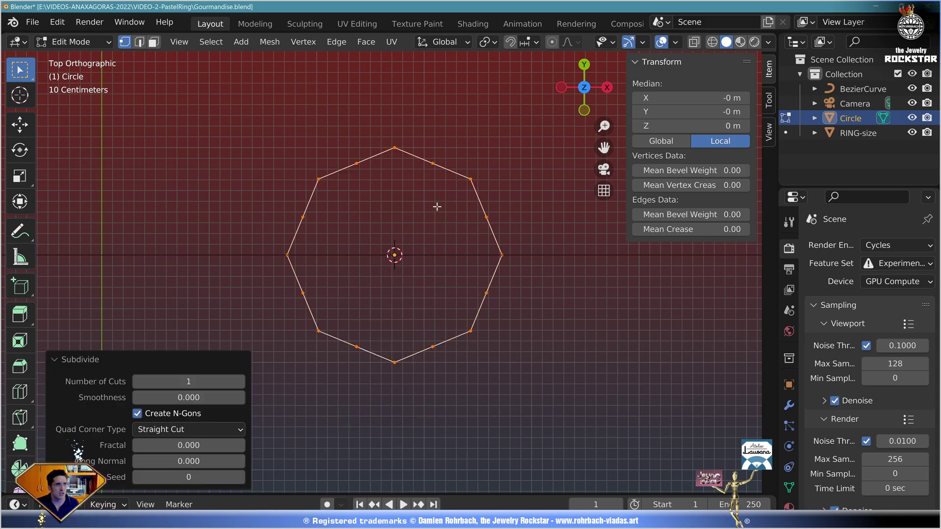
Step: Select the eight edge midpoints and scale them inward to 0.841, forming a star
left_click(360, 167)
left_click(432, 163, "shift")
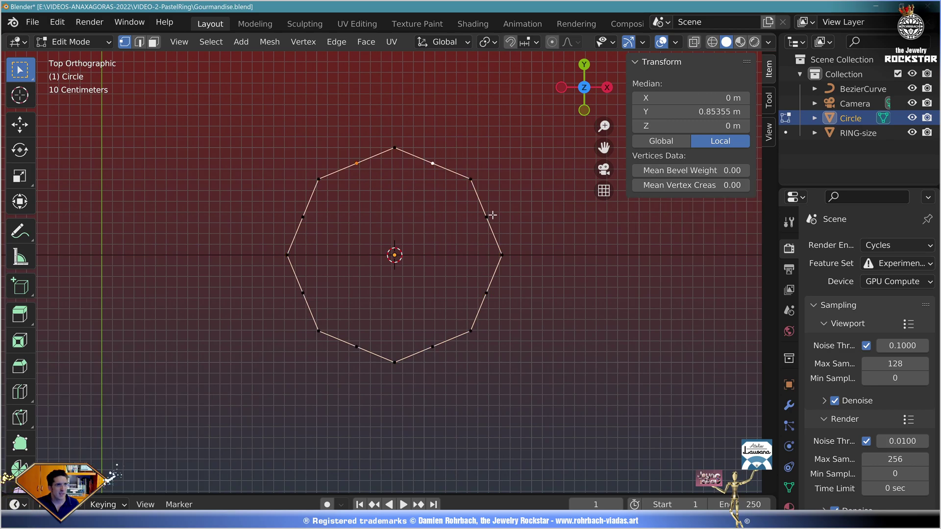
left_click(486, 217, "shift")
left_click(486, 293, "shift")
left_click(432, 347, "shift")
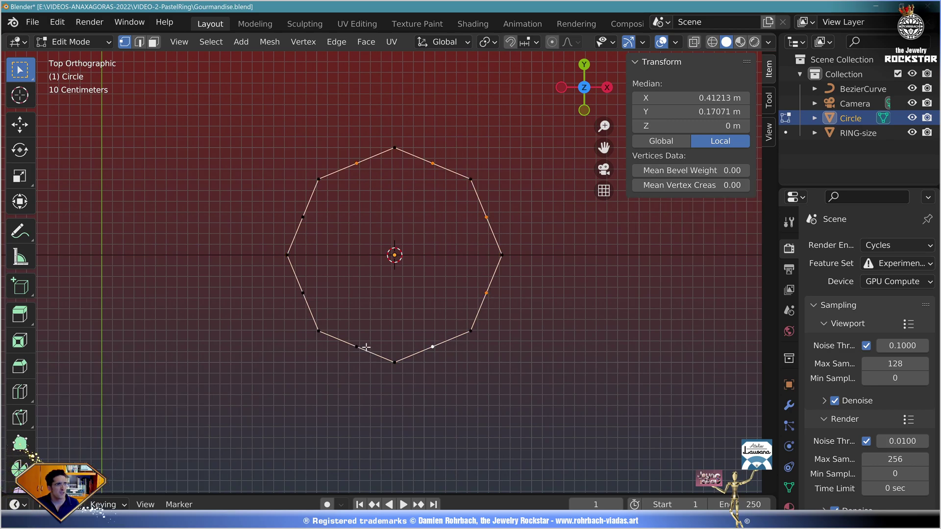
left_click(356, 347, "shift")
left_click(303, 293, "shift")
left_click(303, 217, "shift")
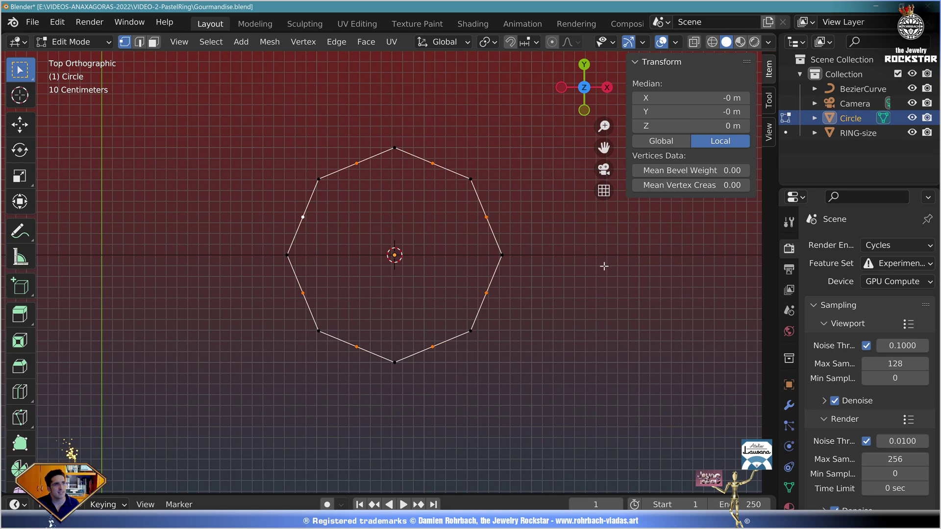
key("s")
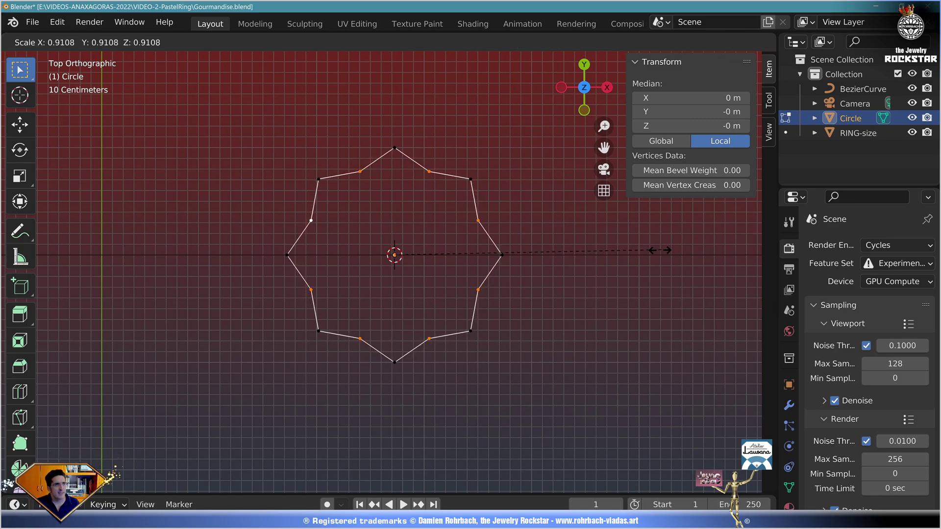
left_click(640, 254)
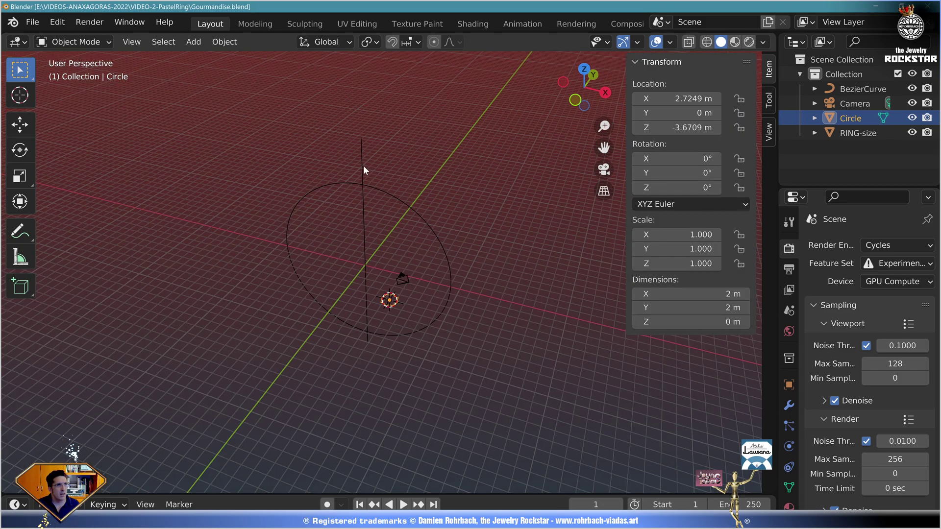
Step: Select the vertical BezierCurve, expand its Geometry > Bevel settings and set the bevel type to Object
left_click(363, 166)
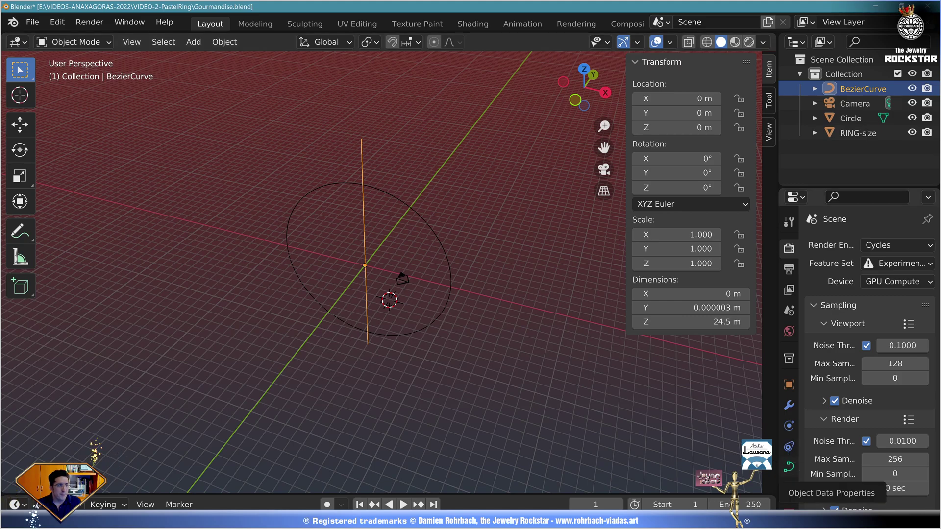
left_click(790, 467)
scroll(825, 366, "down", 5)
scroll(825, 366, "down", 4)
left_click(833, 365)
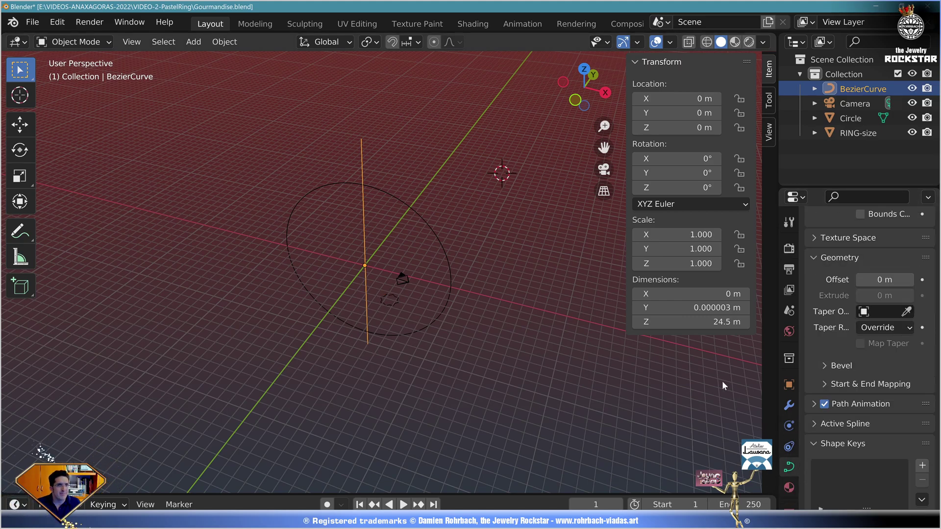
left_click(827, 365)
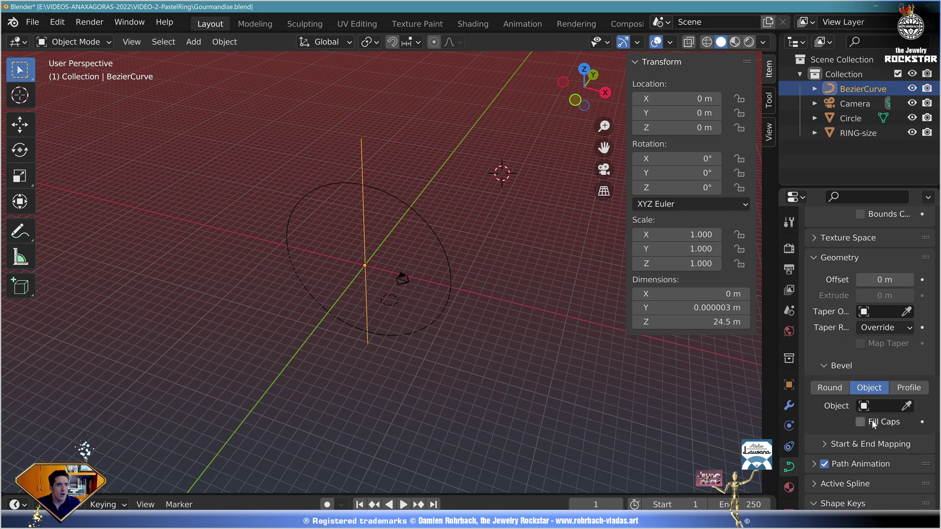
left_click(906, 406)
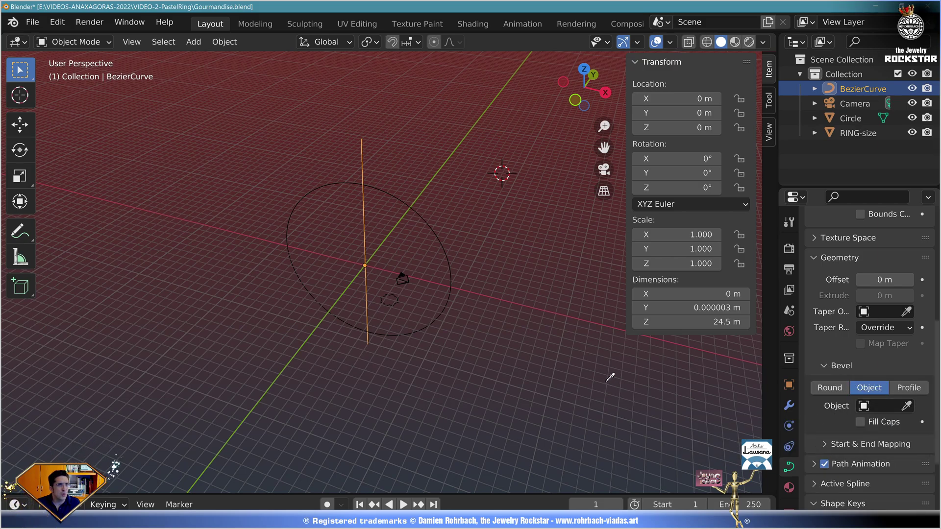
Step: Convert the star-shaped Circle into a curve
left_click(391, 306)
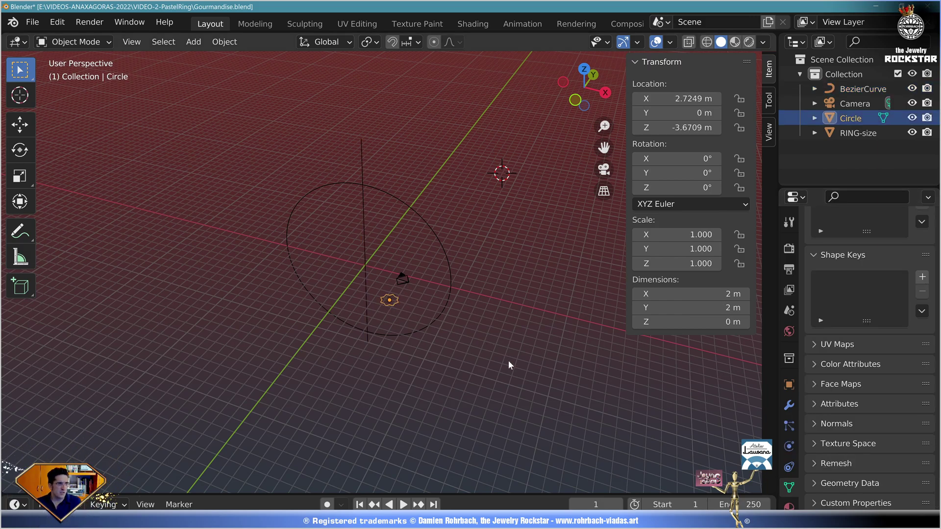
left_click(222, 45)
mouse_move(282, 444)
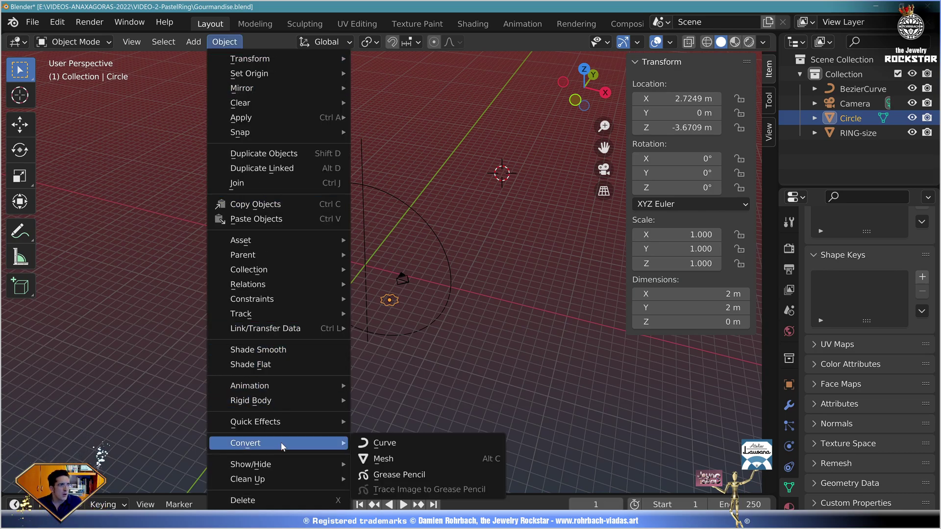
left_click(396, 444)
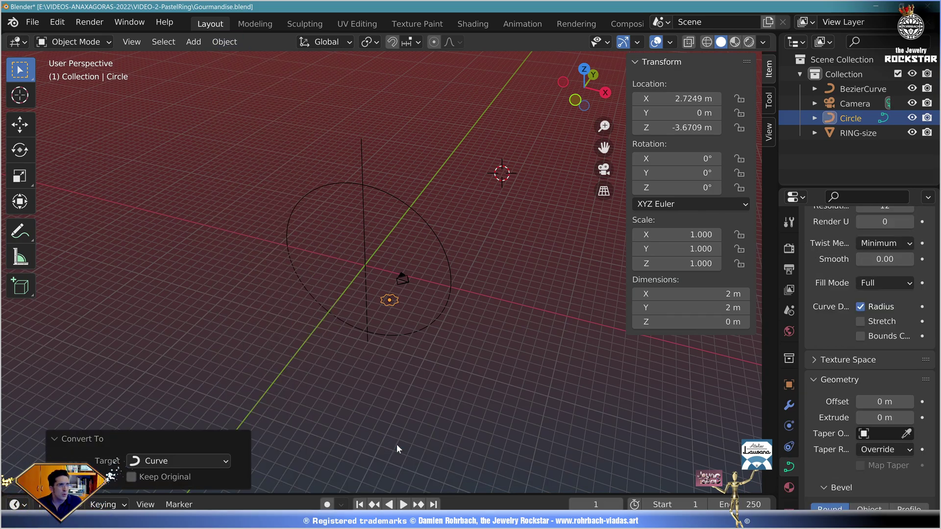
Step: Set Circle as the BezierCurve's bevel object and turn on Fill Caps
left_click(360, 154)
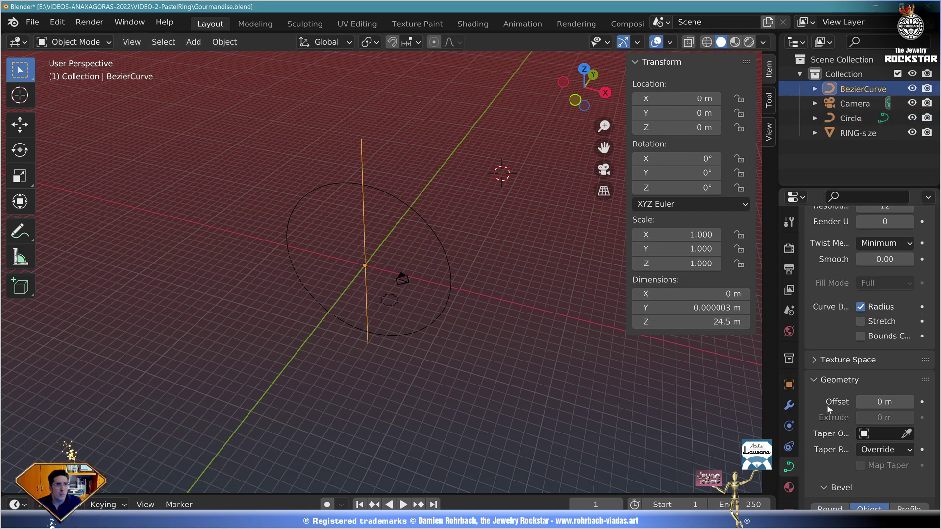
scroll(842, 377, "down", 5)
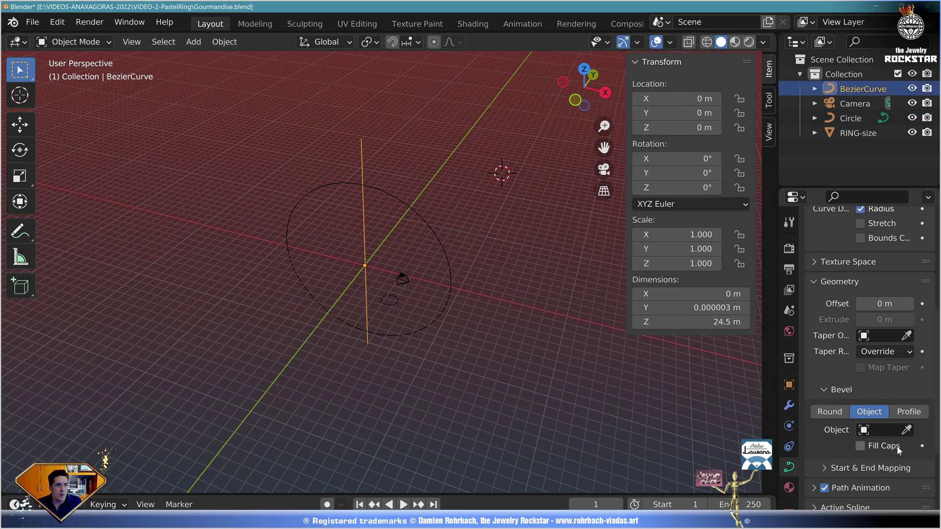
left_click(907, 430)
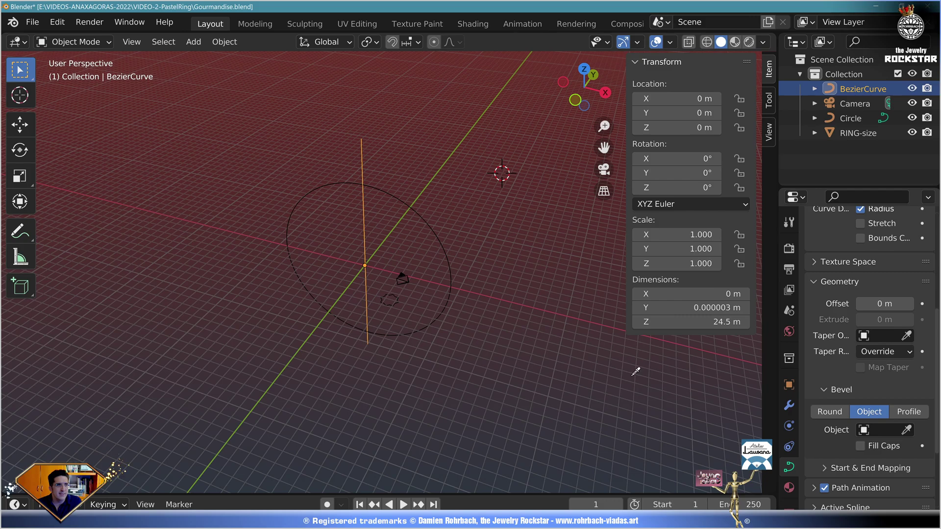
left_click(397, 307)
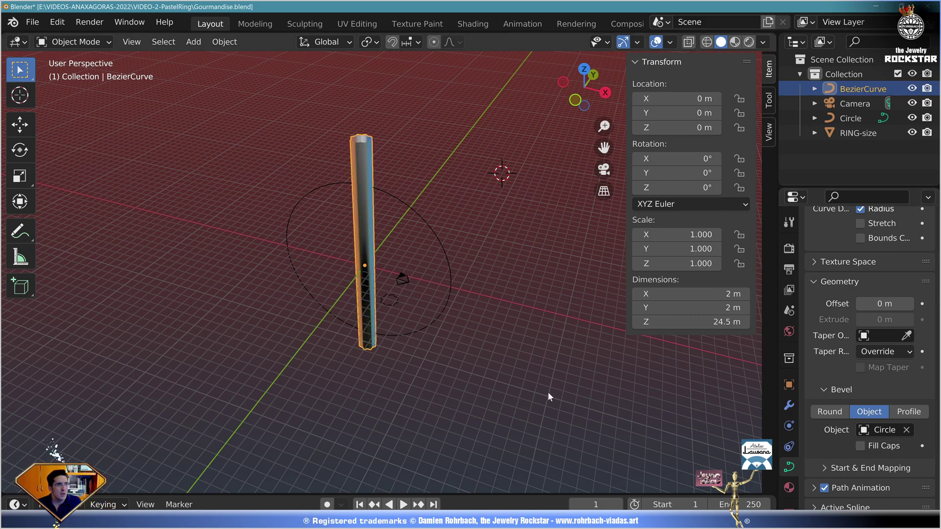
left_click(860, 446)
Step: Change the column's shading and place the 3D cursor on the grid
left_click(234, 43)
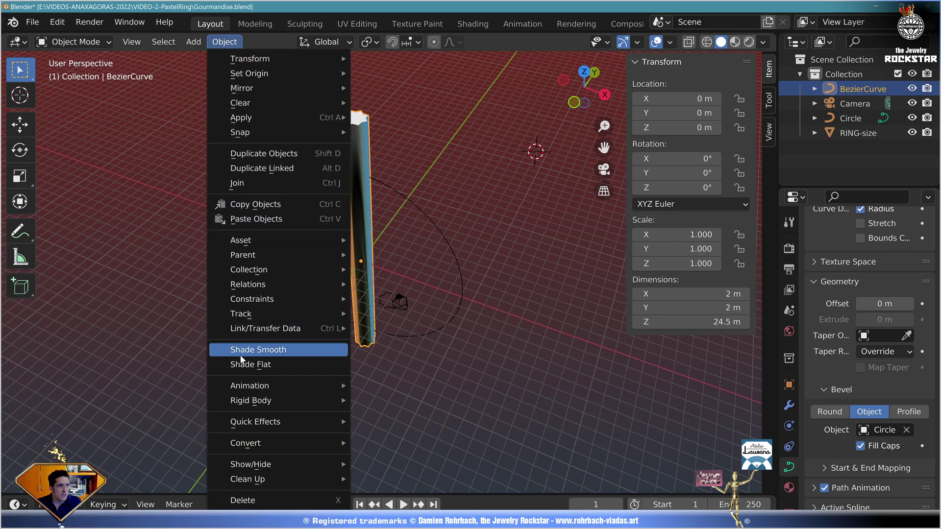
left_click(247, 363)
middle_click_drag(438, 378, 278, 338)
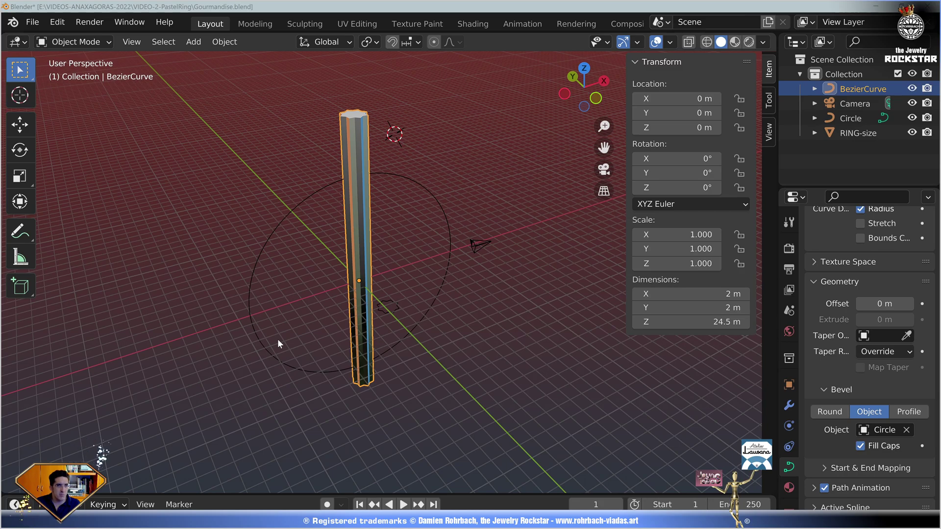
right_click(412, 301, "shift")
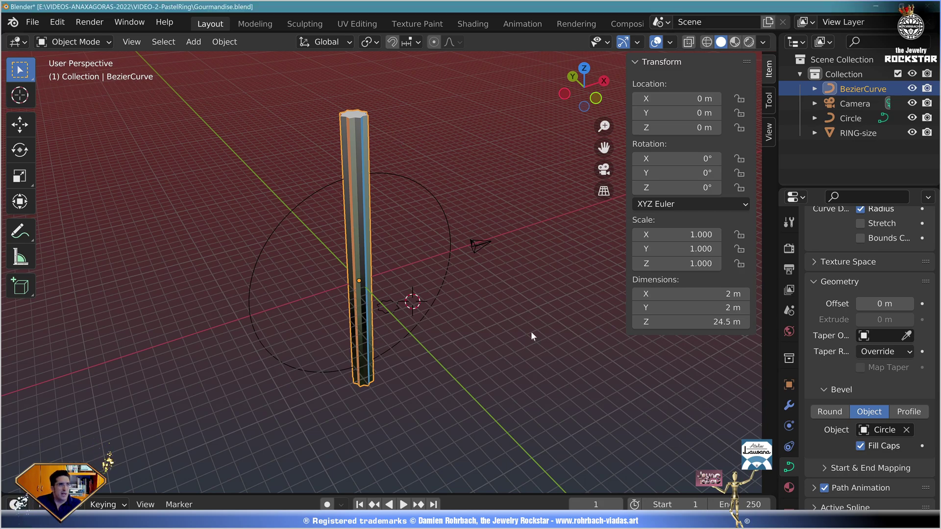
Step: From top view, add a new Bezier curve, BezierCurve.001, at the 3D cursor
key("KP_7")
left_click(199, 46)
mouse_move(235, 74)
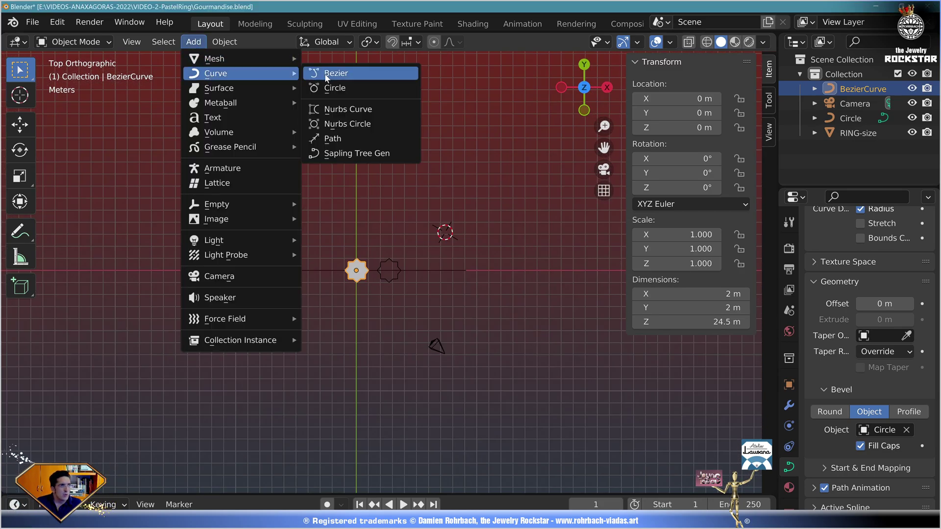
left_click(326, 74)
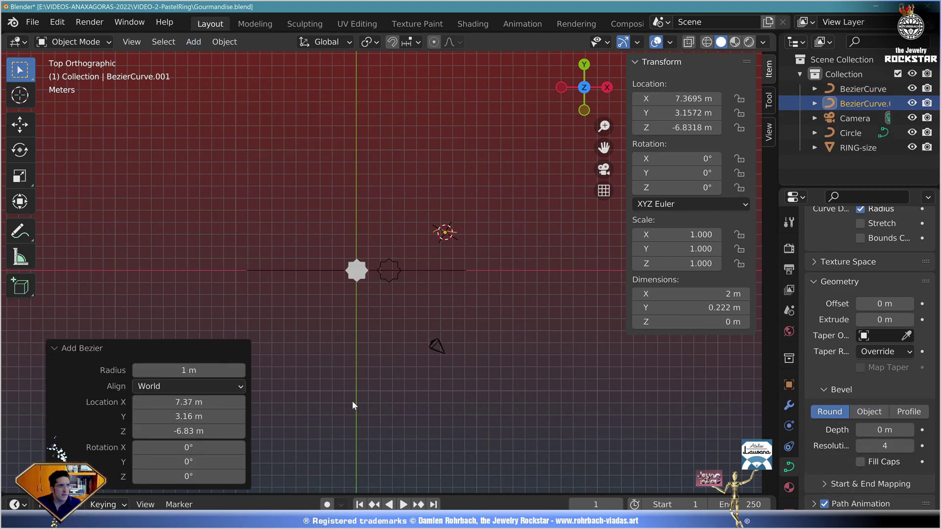
middle_click_drag(352, 401, 318, 259)
Step: Set BezierCurve.001 as the column's taper object, narrowing it to 0.441 m wide
left_click(363, 128)
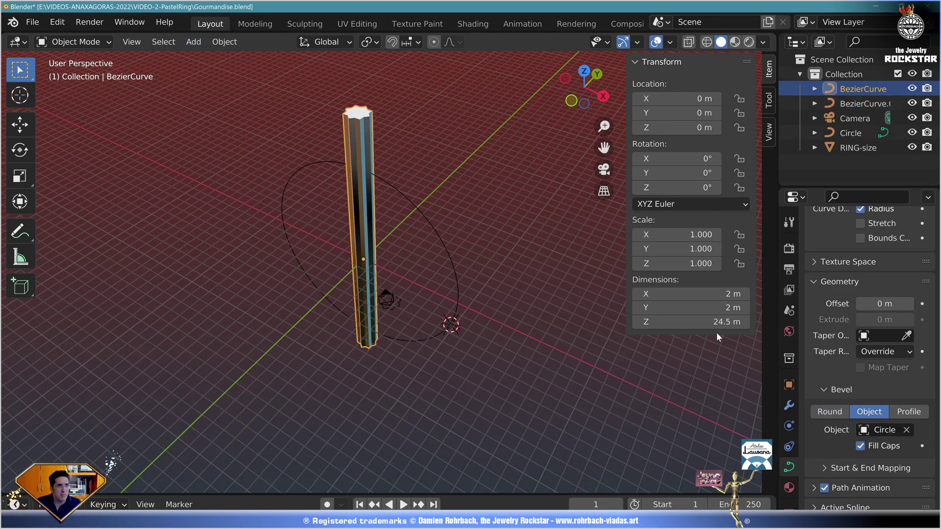
right_click(543, 305, "shift")
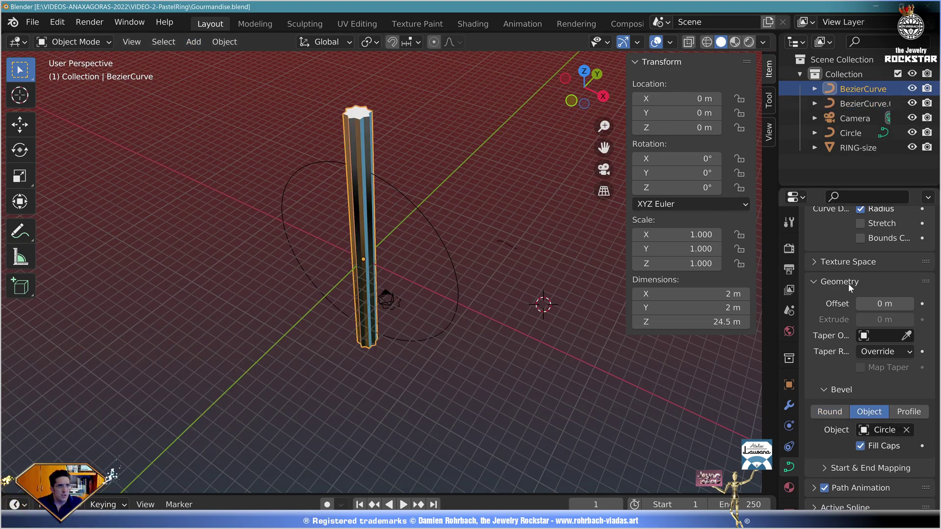
left_click(907, 336)
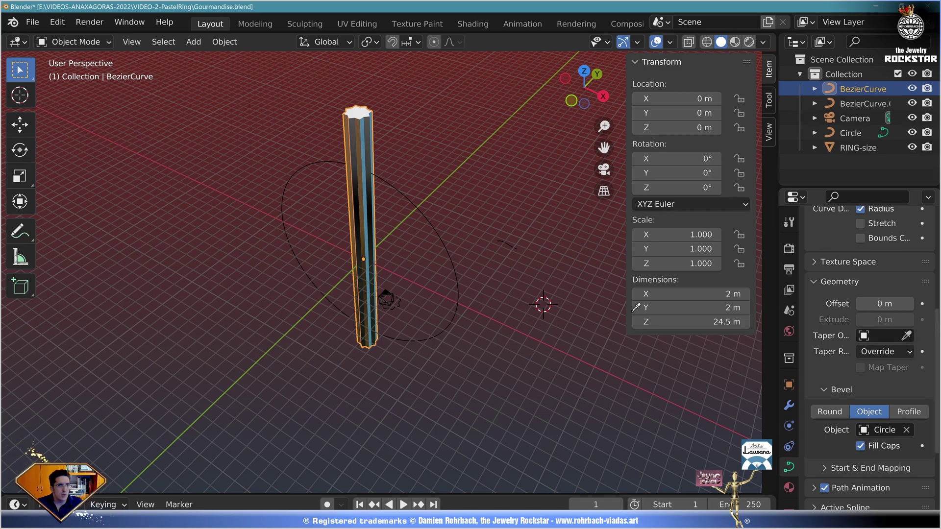
left_click(515, 240)
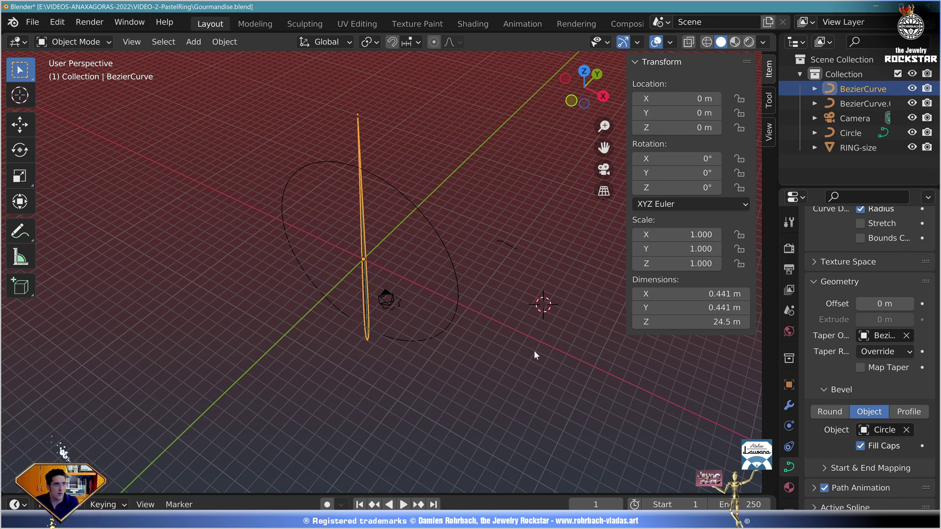
Step: Move BezierCurve.001 along Y to −0.80277 m and start scaling its points in Edit Mode
left_click(509, 246)
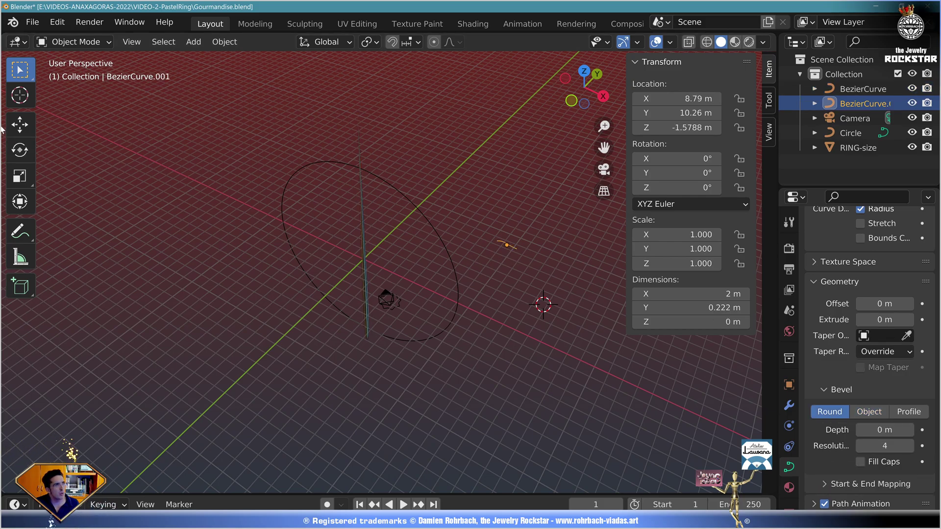
left_click(20, 124)
left_click_drag(514, 205, 481, 309)
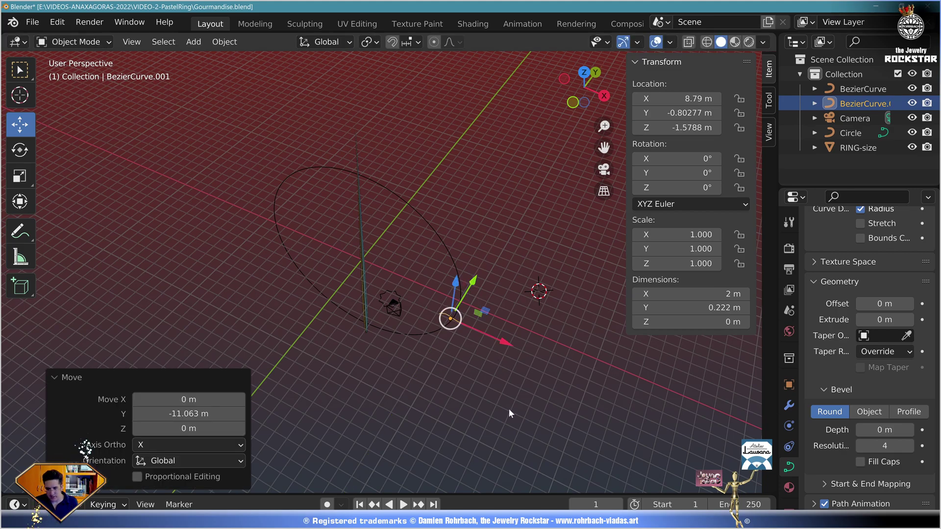
middle_click_drag(507, 408, 577, 364)
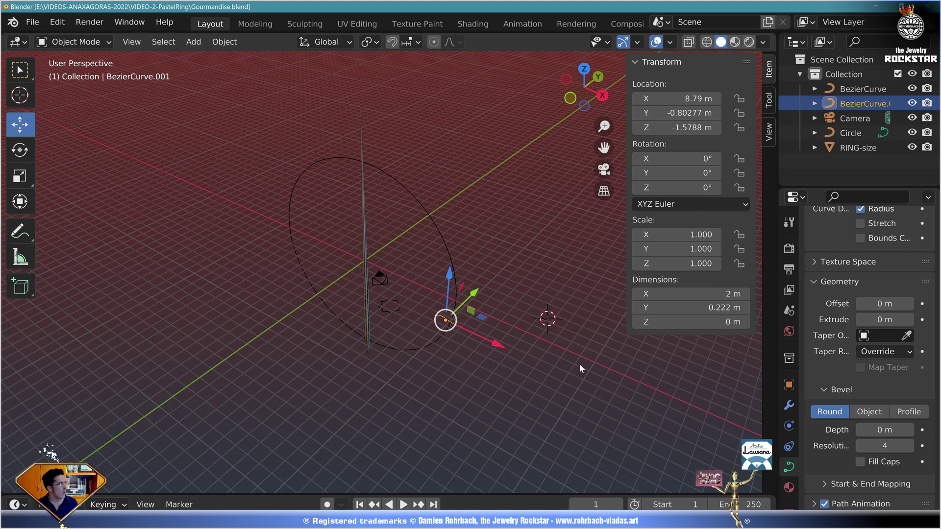
key("Tab")
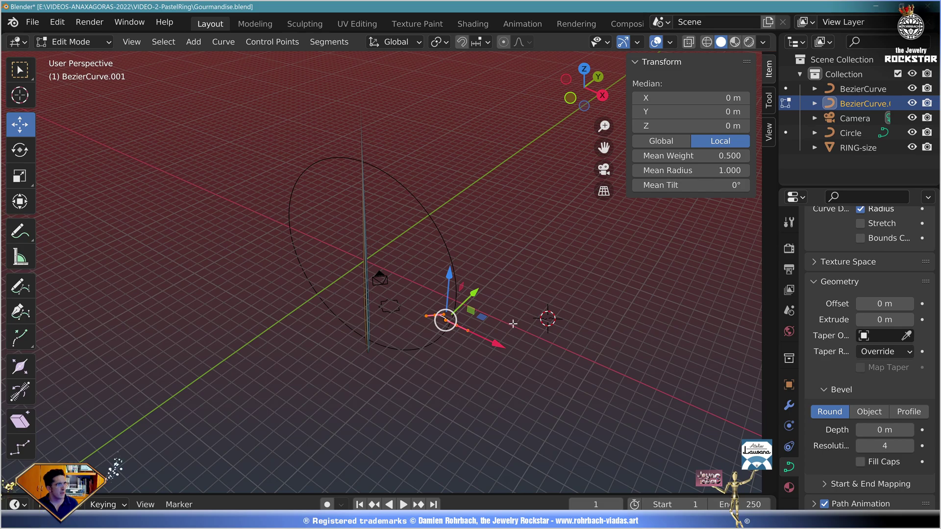
key("s")
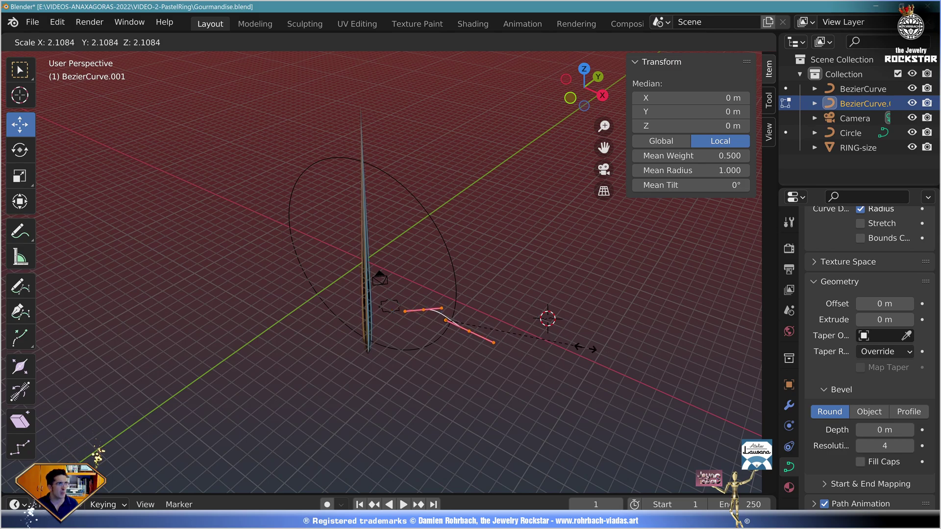
Step: Confirm the roughly 2.77× point scale and pull two taper handles outward to widen the profile
left_click(627, 361)
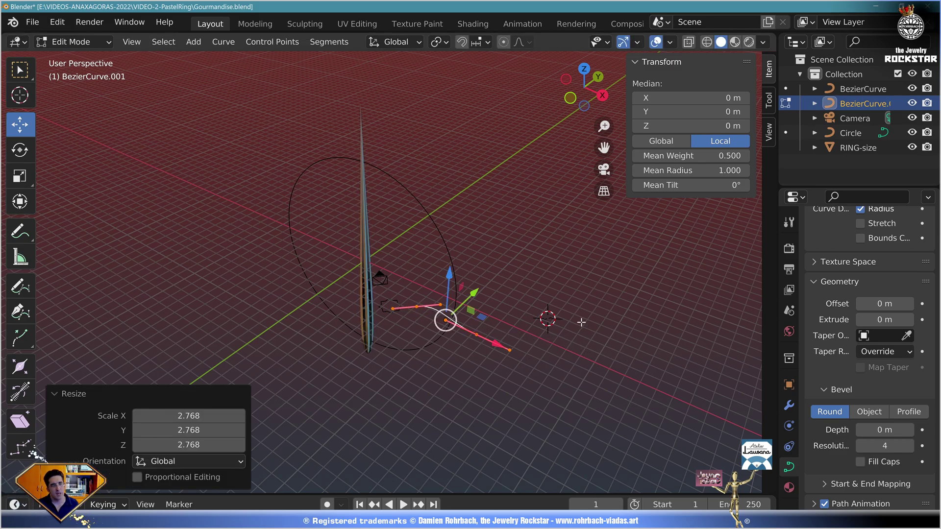
left_click(445, 322)
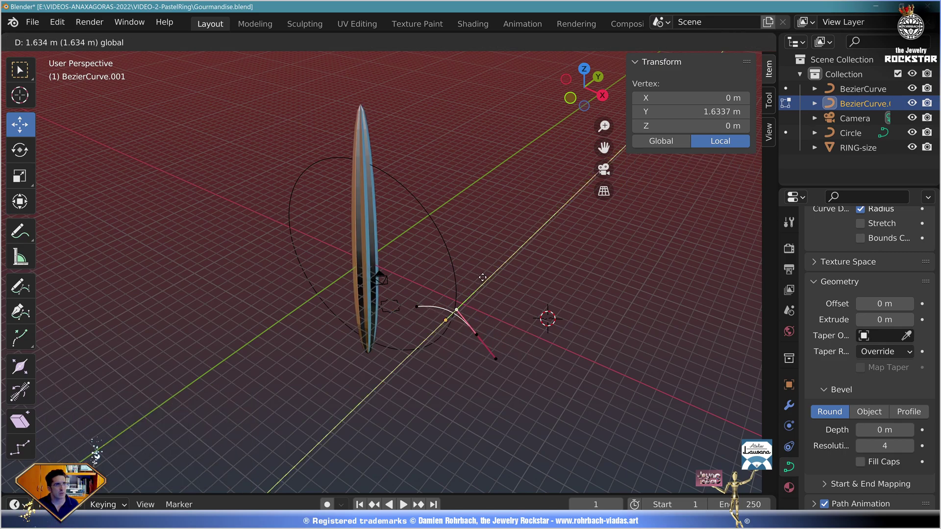
mouse_move(493, 269)
left_mouse_down()
mouse_move(503, 251)
mouse_move(490, 260)
mouse_move(495, 252)
left_mouse_up()
left_click(427, 304)
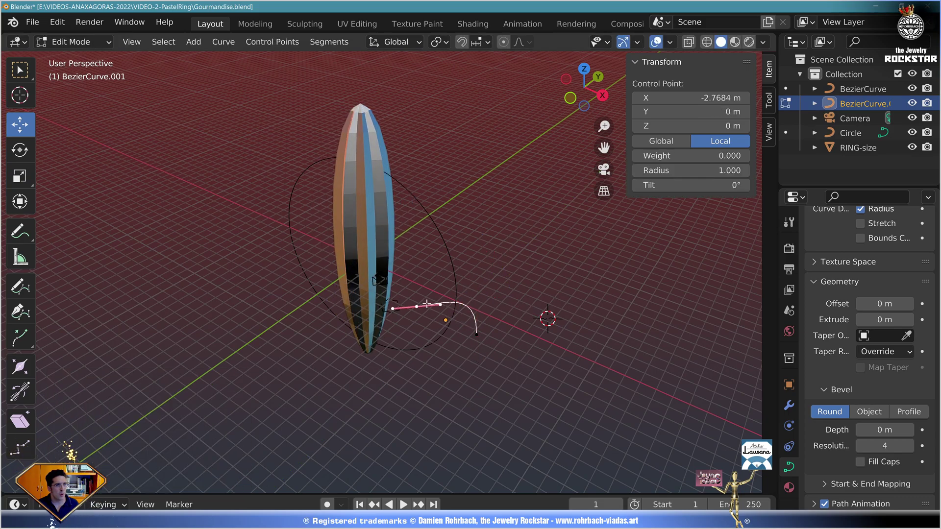
left_click(440, 305)
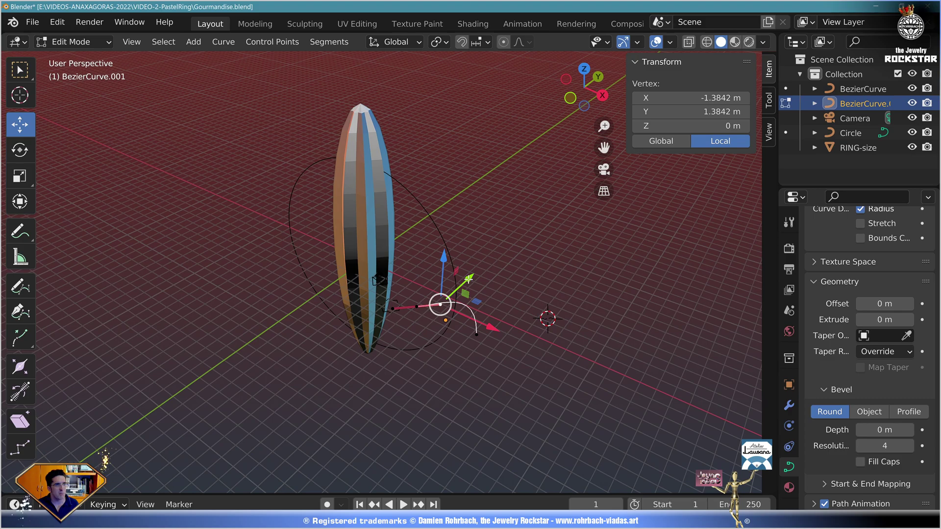
left_click_drag(447, 279, 520, 289)
Step: Cancel the end-point move, save the file and return to Object Mode
left_click(488, 335)
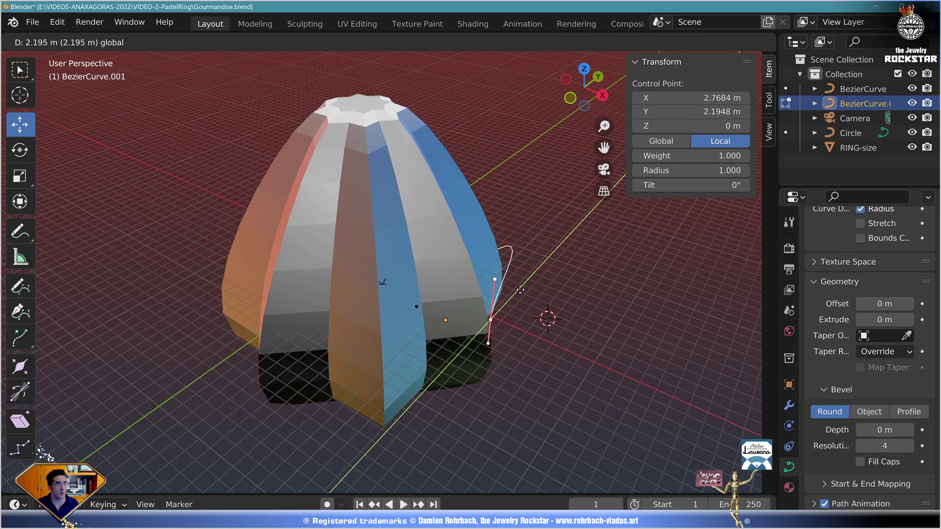
right_click(607, 334)
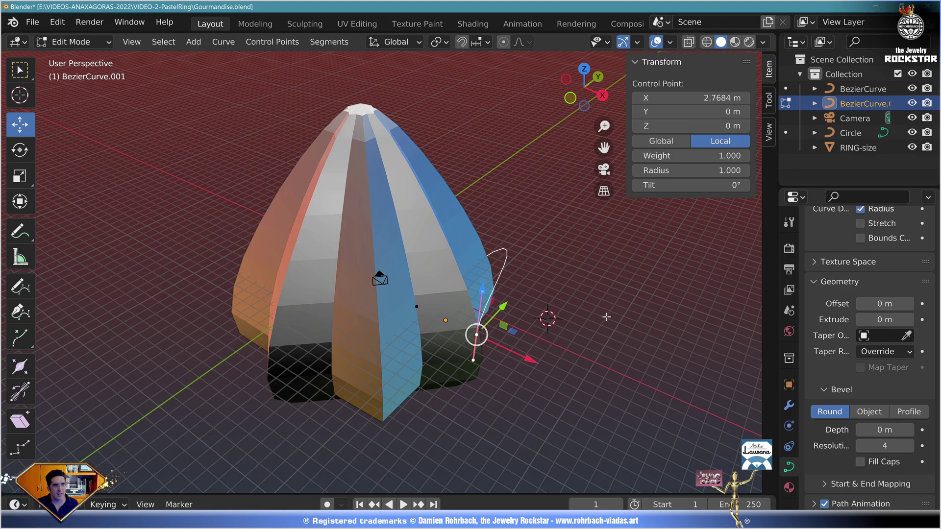
key("ctrl+s")
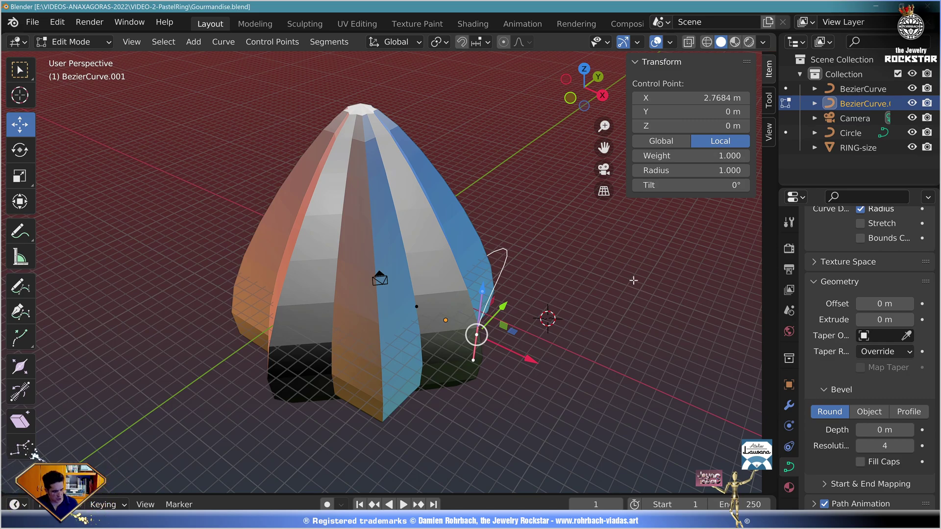
key("Tab")
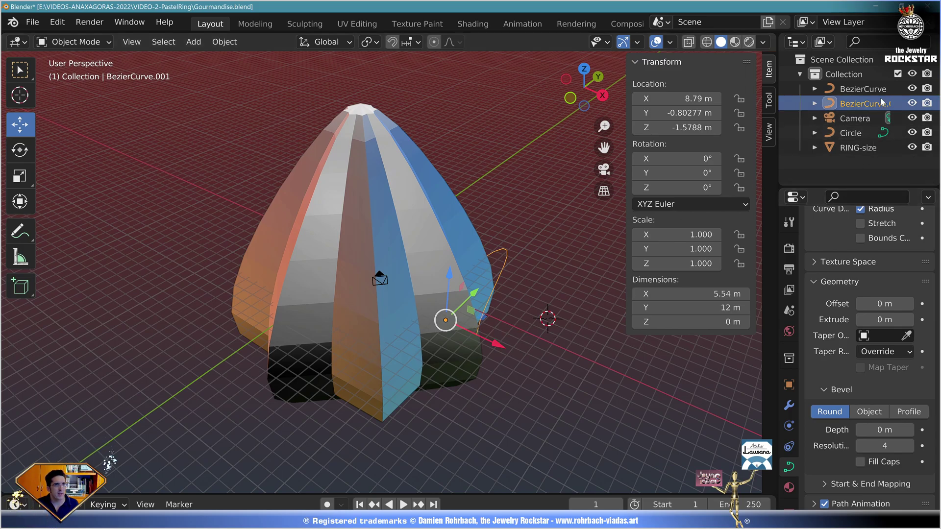
Step: Duplicate RING-size in place and start editing the copy's mesh
left_click(862, 148)
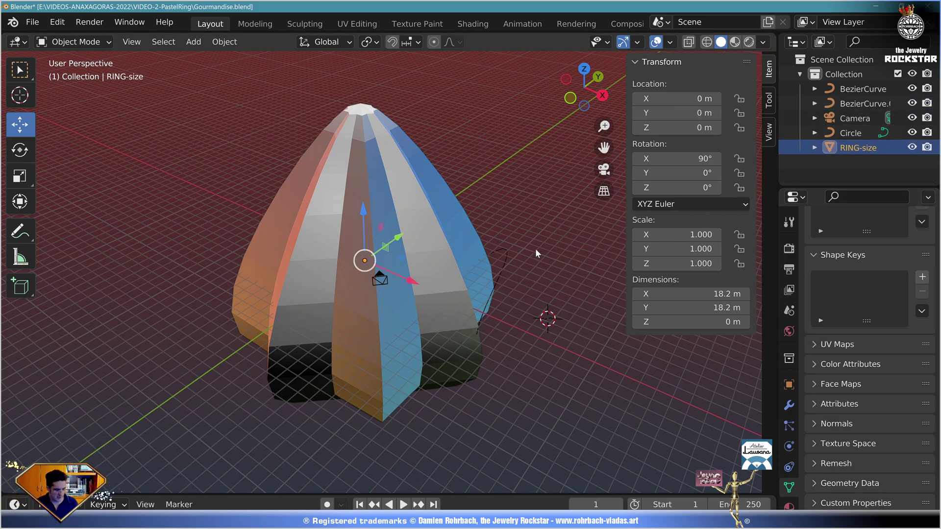
key("shift+d")
key("Escape")
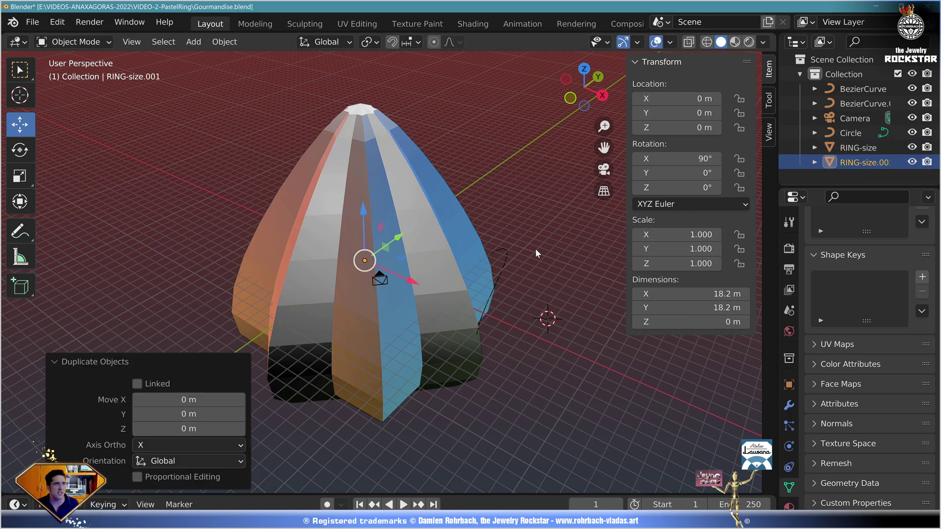
key("Tab")
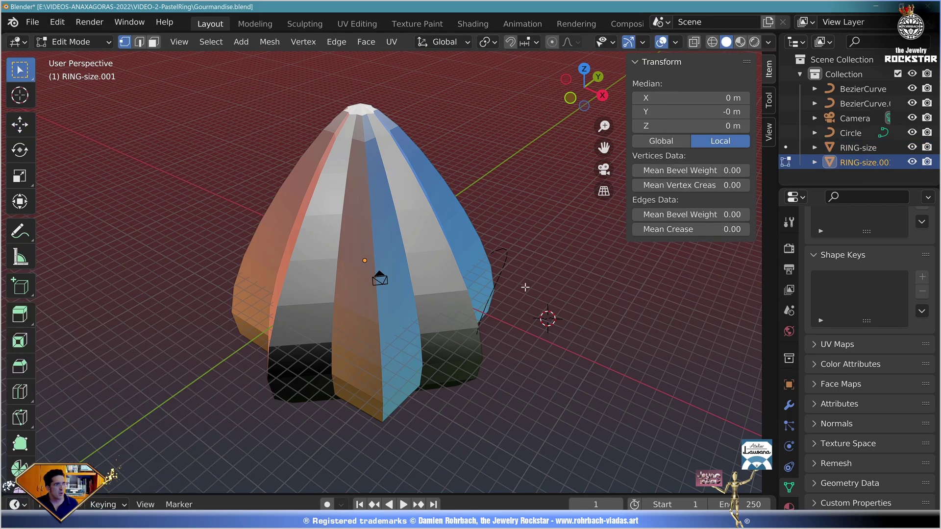
Step: Shift the ring loop 16.371 m along Y, fill it, and extrude it into a 35.4 m cylinder
key("shift+space")
key("g")
left_click_drag(413, 265, 261, 371)
key("f")
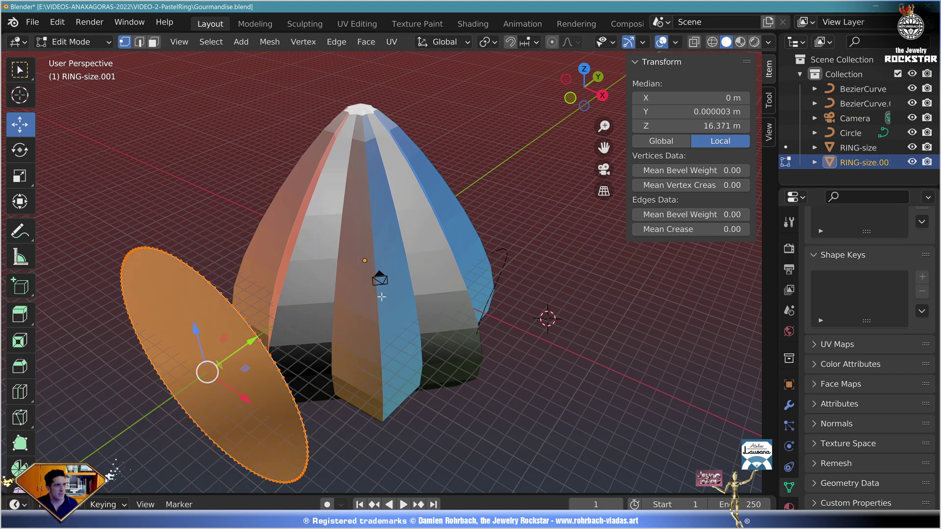
key("e")
left_click(560, 231)
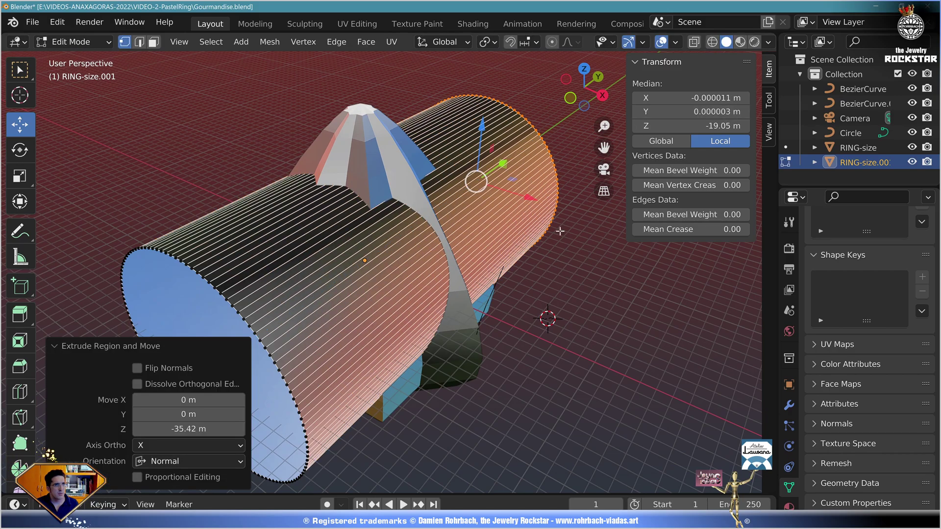
Step: Recalculate the cylinder's normals to face outside and return to Object Mode
key("a")
left_click(268, 43)
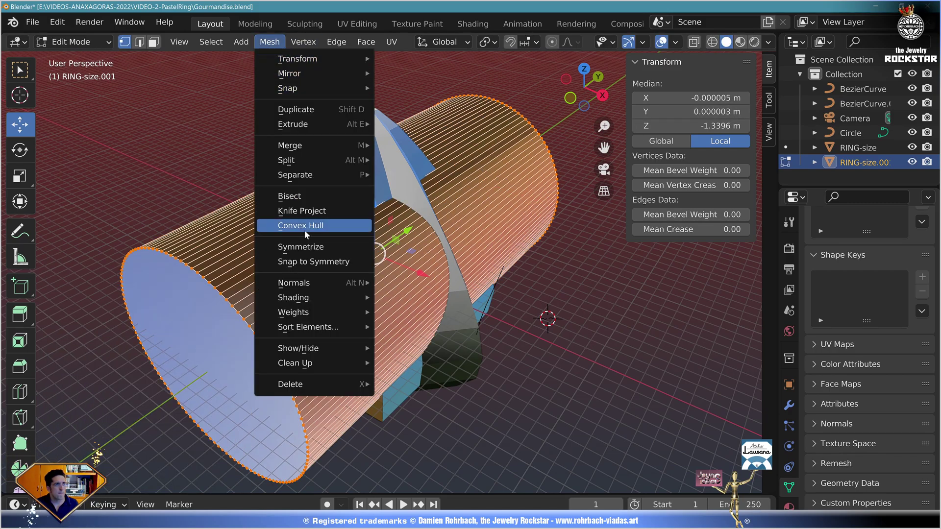
mouse_move(314, 283)
left_click(450, 73)
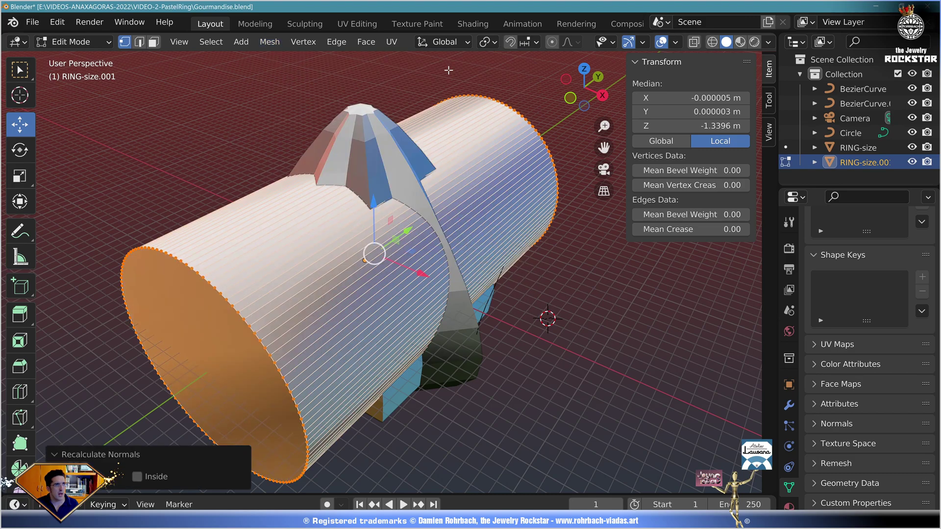
key("Tab")
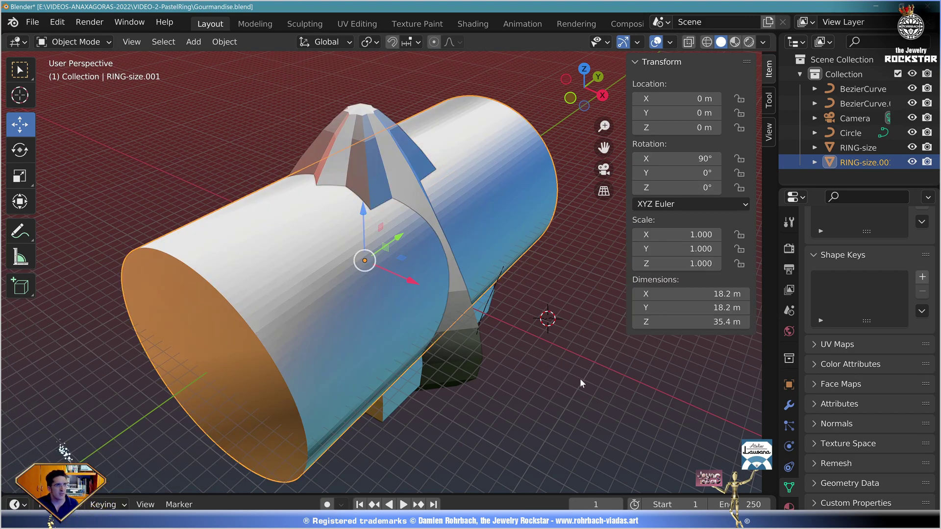
Step: Select the BezierCurve object and set its curve resolution to 500
mouse_move(580, 379)
middle_mouse_down()
mouse_move(510, 319)
mouse_move(436, 301)
mouse_move(434, 357)
mouse_move(512, 356)
mouse_move(559, 336)
mouse_move(576, 384)
middle_mouse_up()
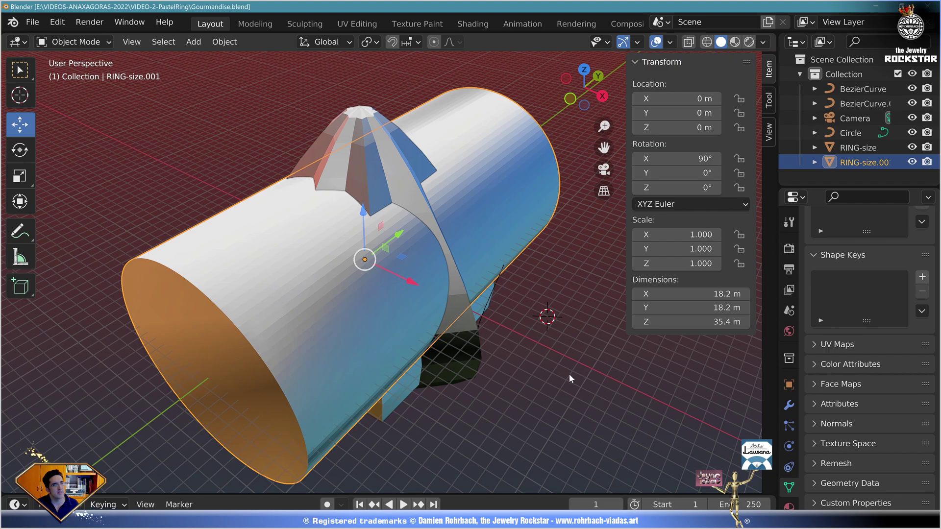
middle_click_drag(569, 373, 469, 335)
left_click(470, 334)
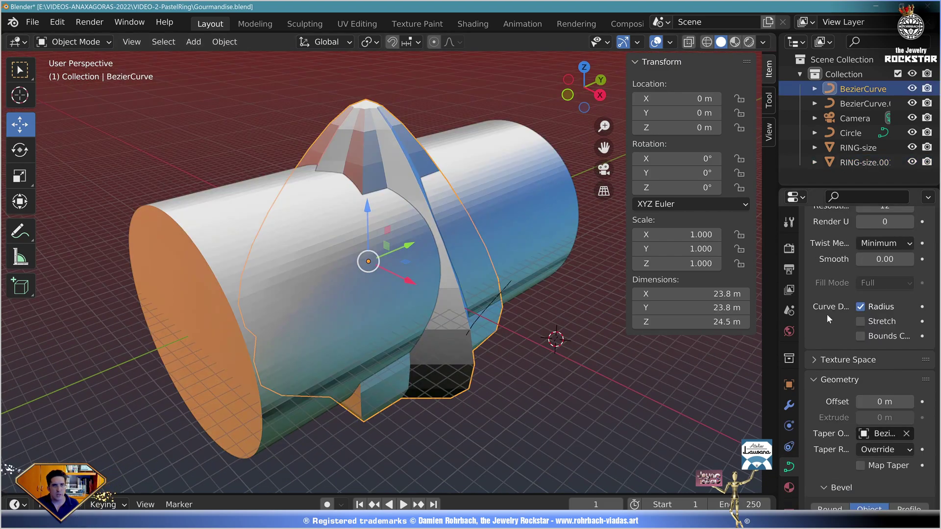
middle_click_drag(827, 316, 827, 394)
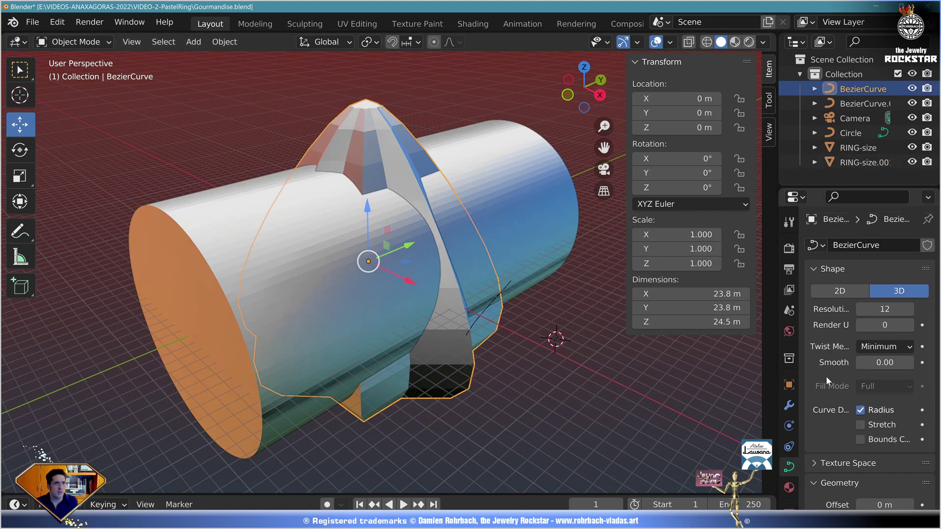
left_click(885, 309)
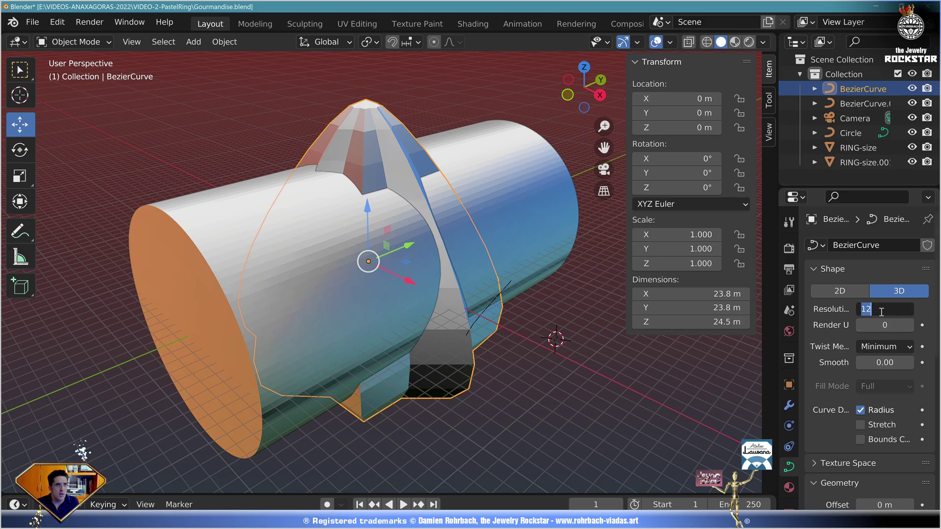
type("500")
key("Return")
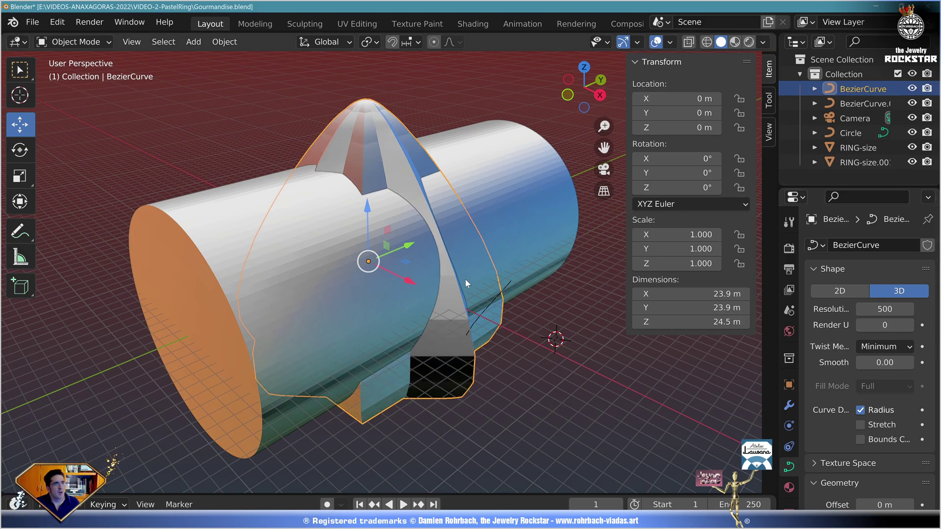
Step: Select the path curve BezierCurve.001 and set its Resolution Preview U to 500
middle_click_drag(372, 245, 489, 303)
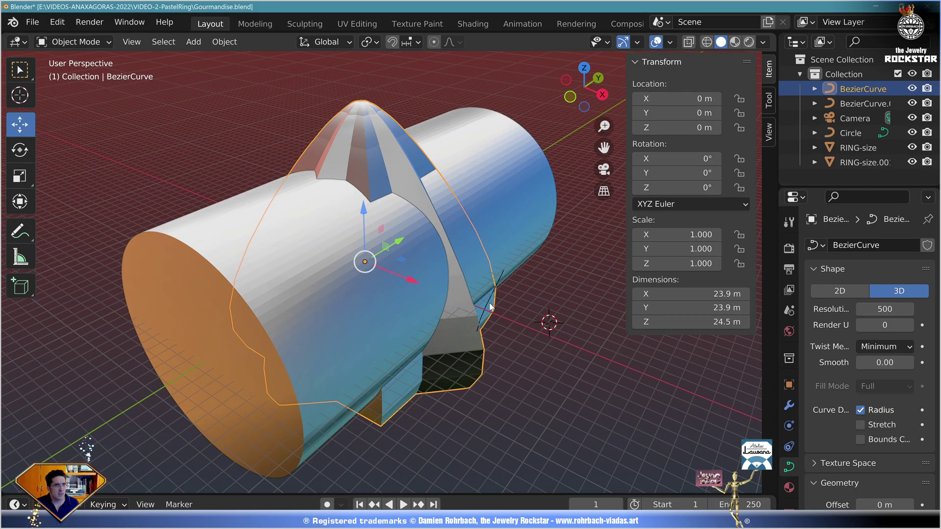
left_click(490, 302)
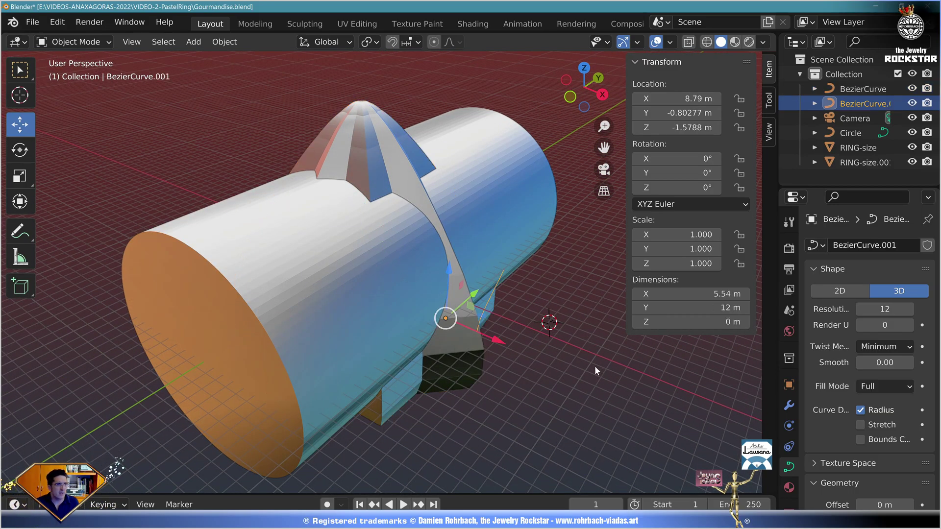
left_click(883, 309)
type("500")
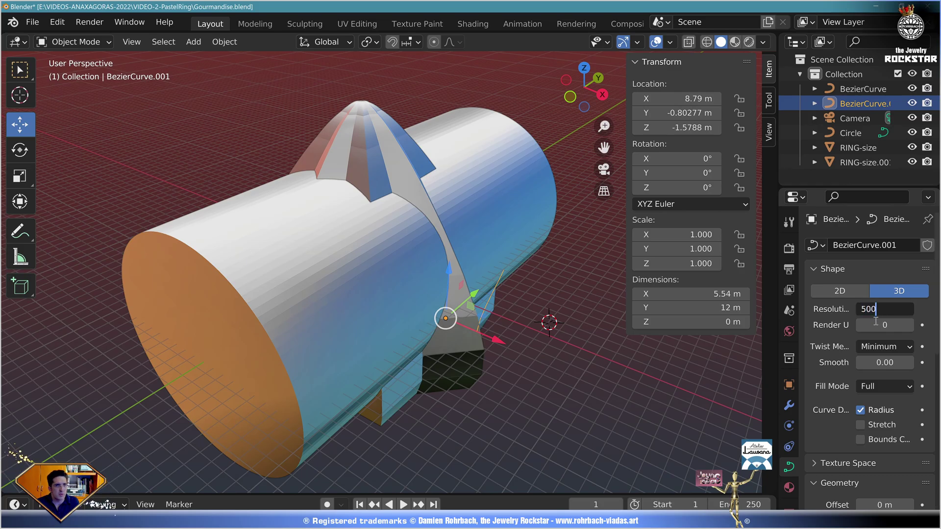
key("Return")
Step: Orbit around the smoother ring to inspect it, ending with the profile curve BezierCurve selected
middle_click_drag(534, 396, 513, 374)
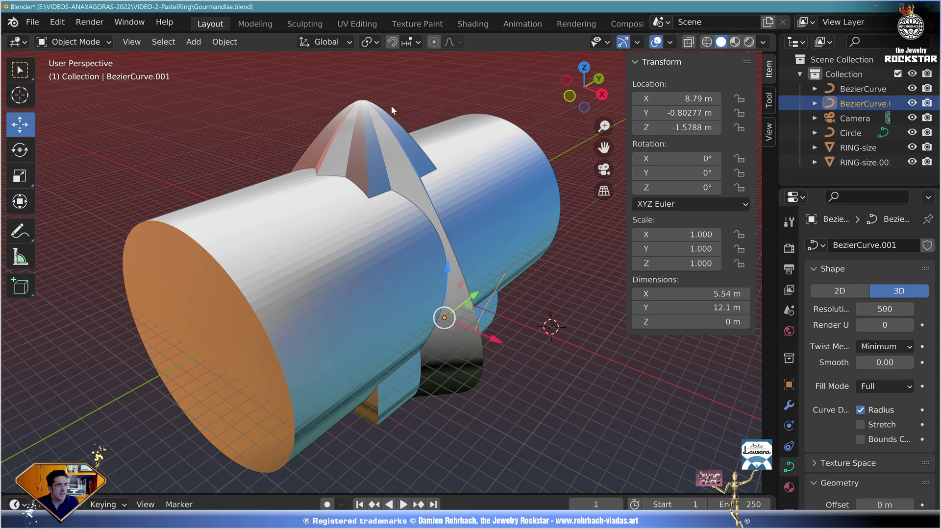
left_click(361, 119)
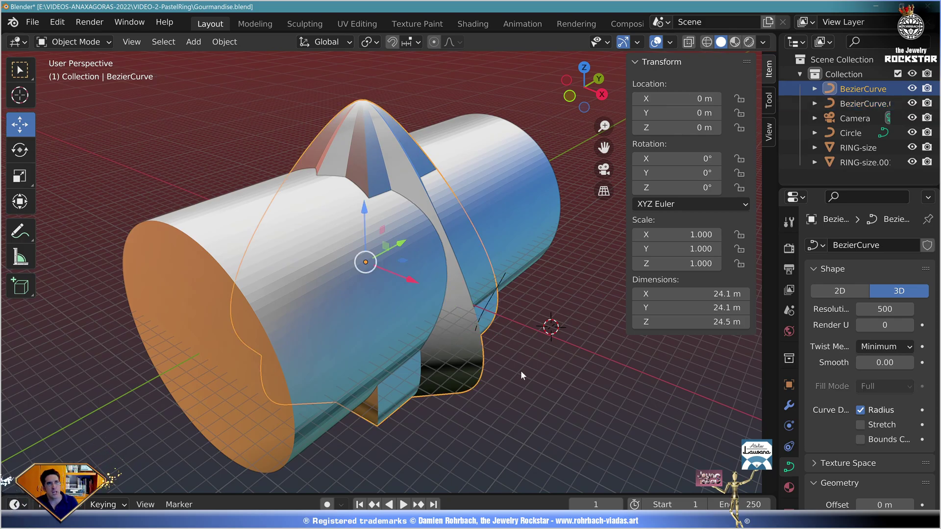
middle_click_drag(522, 377, 561, 346)
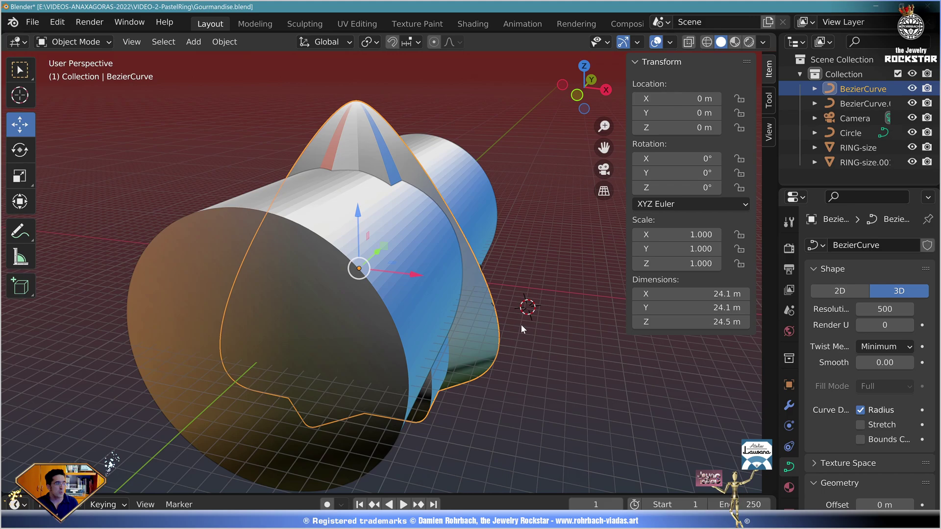
middle_click_drag(521, 325, 513, 382)
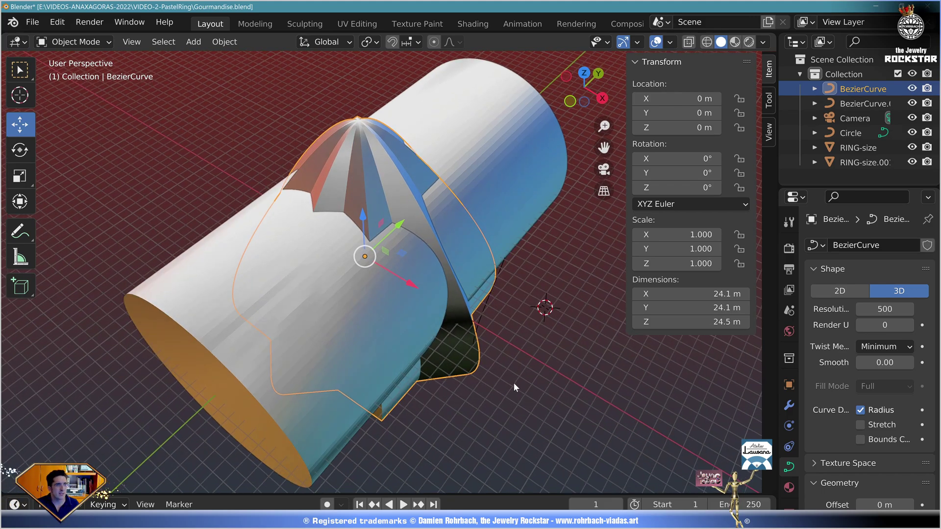
left_click(484, 308)
middle_click_drag(484, 308, 365, 275)
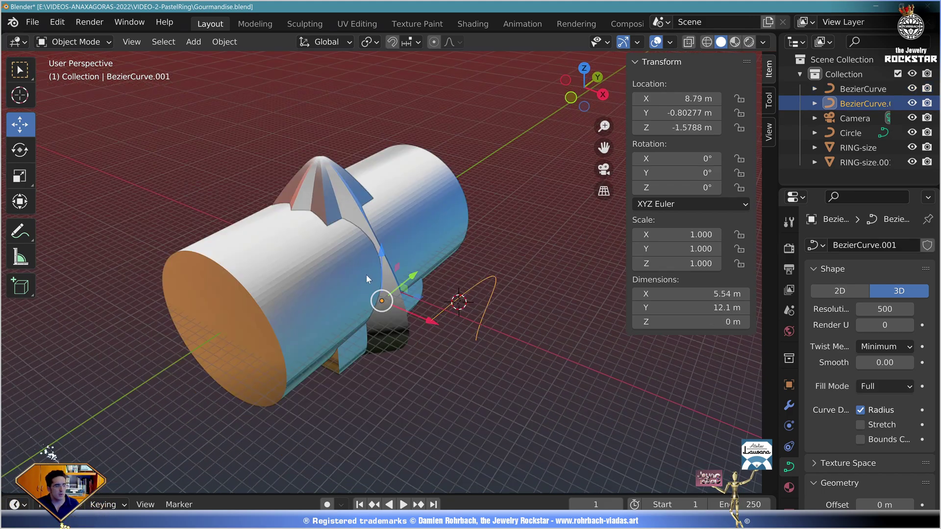
left_click(328, 170)
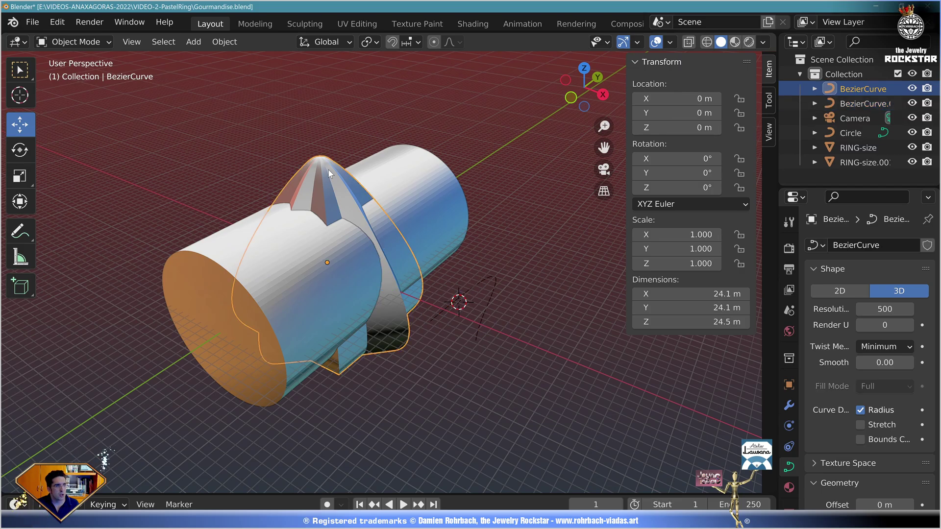
Step: In front view, nudge the profile's bottom point lower and raise its top point to Z 15.878 m
key("Tab")
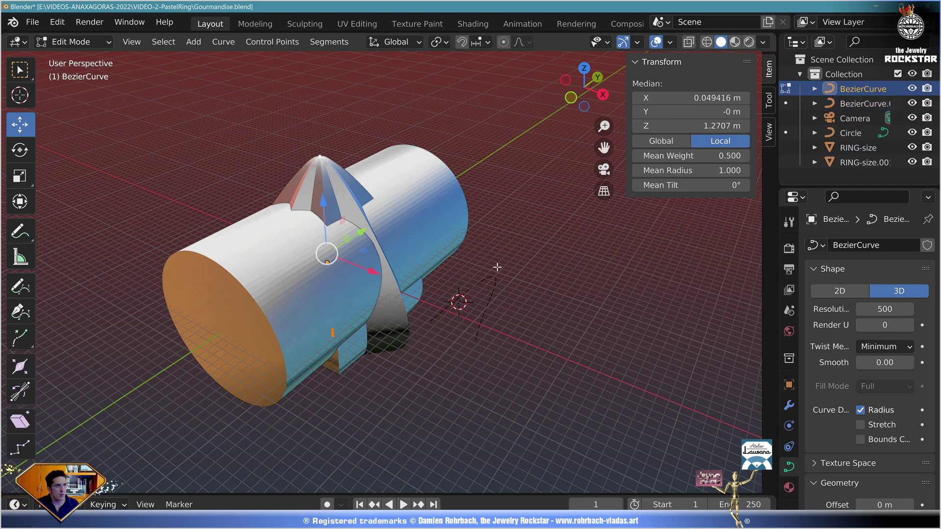
middle_click_drag(495, 269, 461, 226)
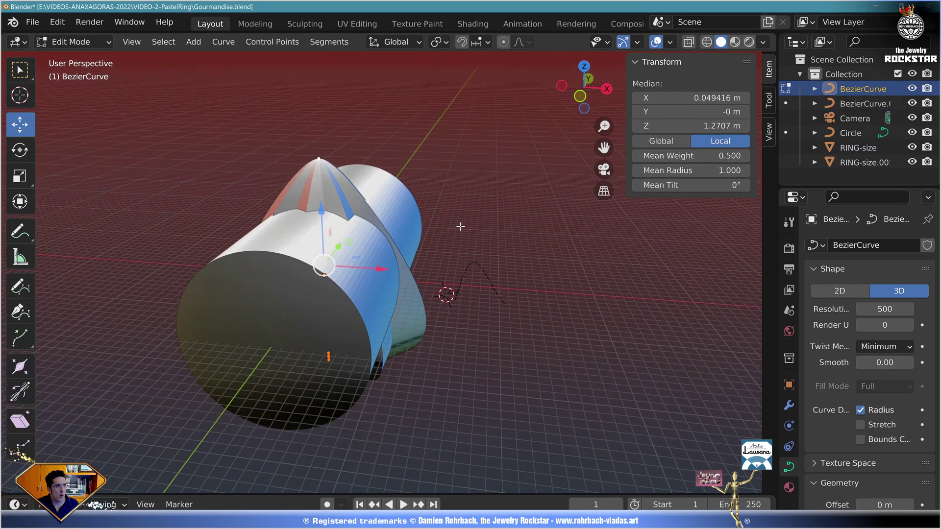
left_click(580, 96)
scroll(383, 272, "up", 4)
left_click(335, 405)
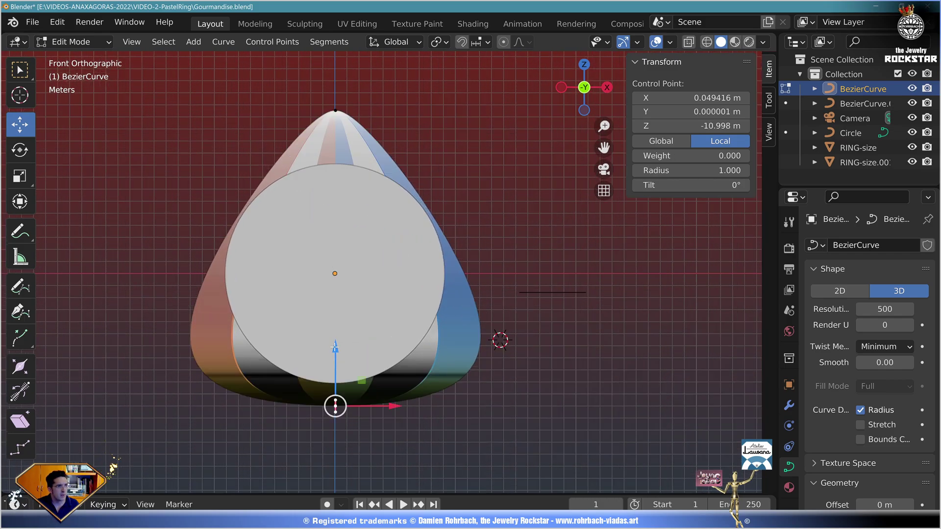
mouse_move(335, 347)
left_mouse_down()
mouse_move(336, 318)
mouse_move(343, 347)
left_mouse_up()
left_click(335, 111)
middle_click_drag(335, 111, 348, 156, "shift")
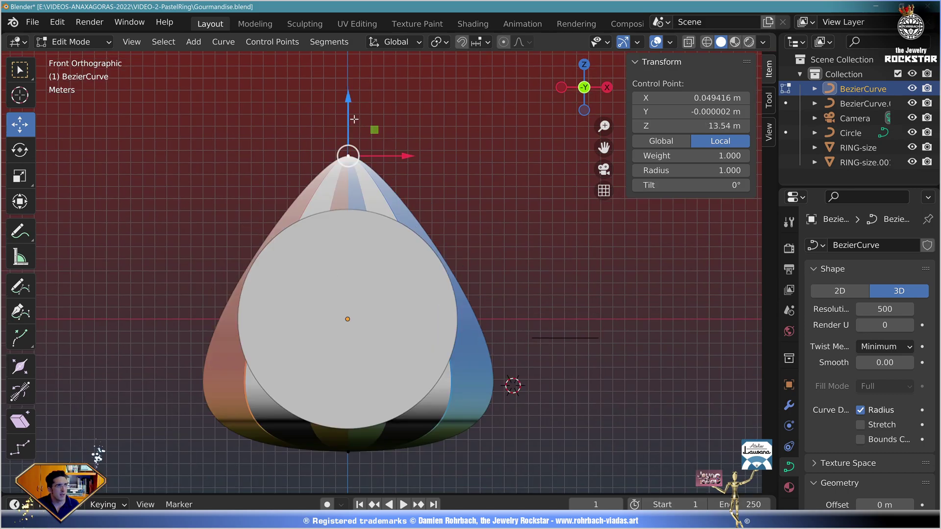
left_click_drag(348, 118, 354, 100)
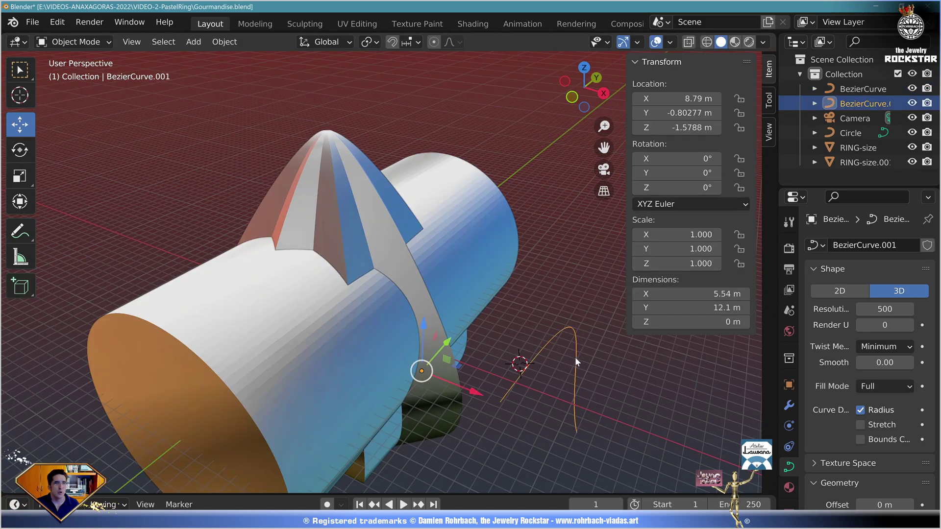
scroll(569, 333, "up", 3)
Step: Move a path curve point by −0.4937 m, then return to Object Mode with BezierCurve selected
key("Tab")
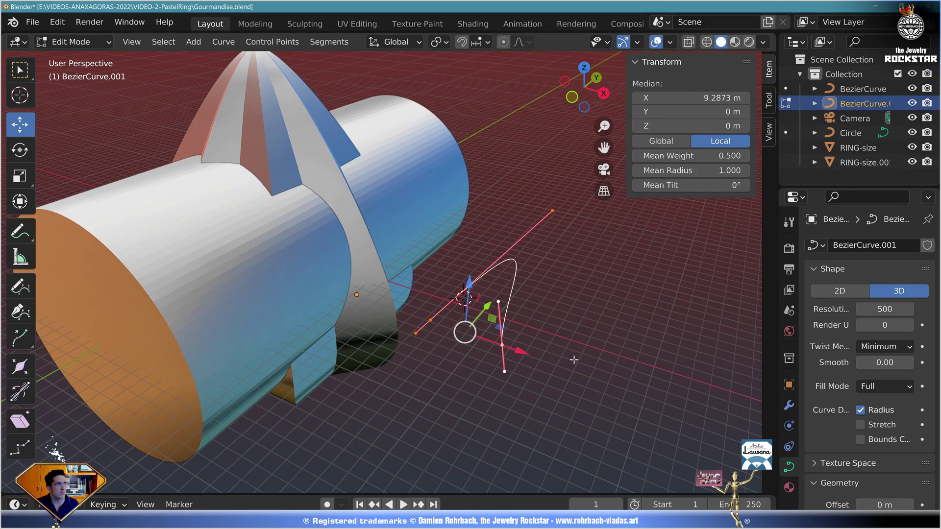
middle_click_drag(572, 357, 483, 316)
left_click(483, 316)
left_click_drag(482, 316, 538, 355)
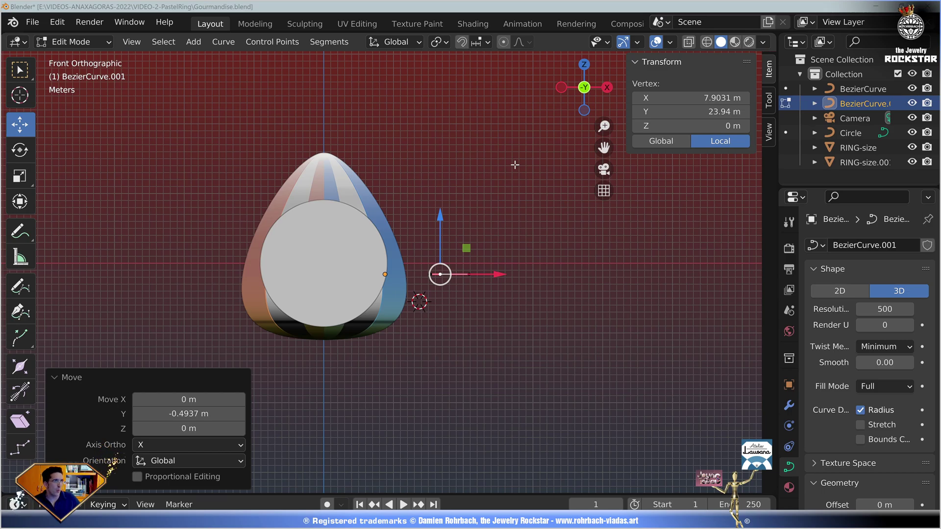
middle_click_drag(515, 164, 479, 230)
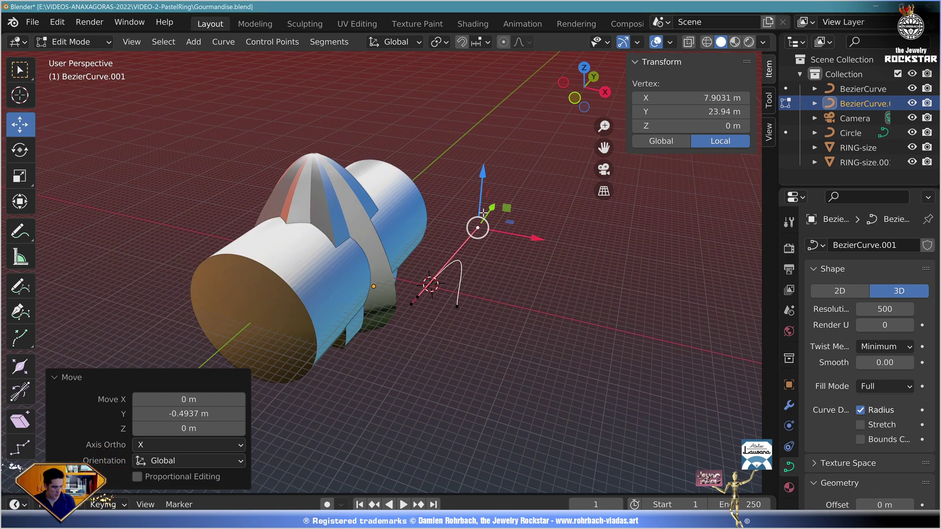
key("Tab")
left_click(337, 173)
Step: Set the profile's top control point Tilt to 360° and exit Edit Mode
key("Tab")
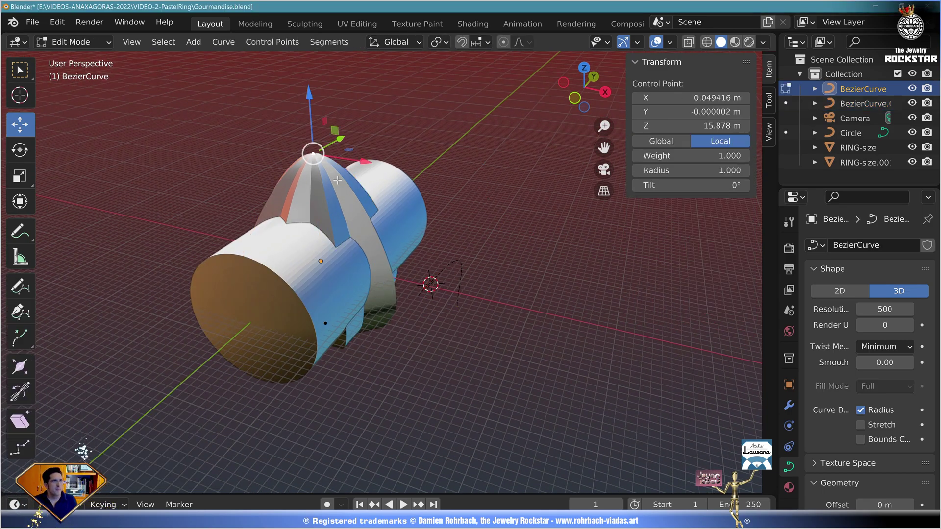
mouse_move(690, 185)
left_mouse_down()
mouse_move(703, 185)
mouse_move(564, 185)
mouse_move(770, 185)
mouse_move(638, 185)
mouse_move(685, 185)
left_mouse_up()
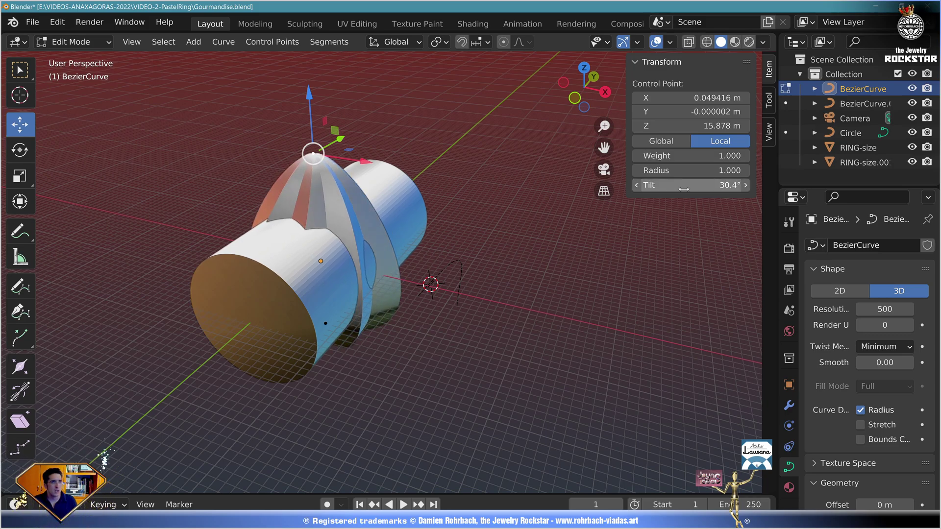
left_click(682, 186)
key("BackSpace")
type("360")
key("Return")
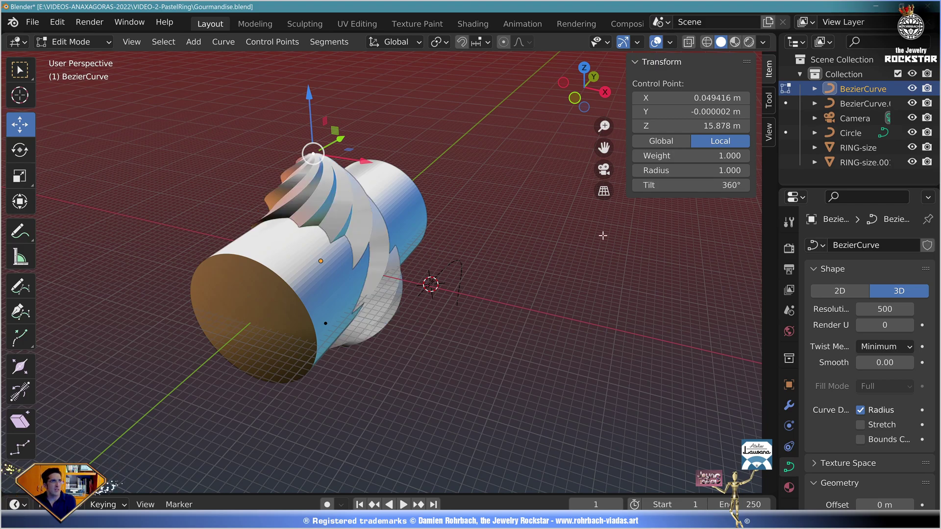
key("Tab")
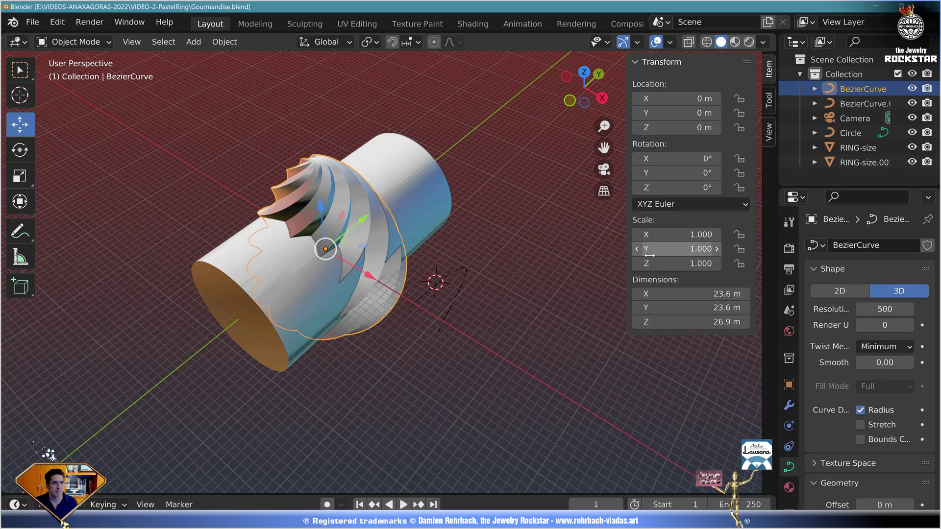
Step: Slide the Circle curve along X to 21.739 m, beside the ring
left_click(848, 135)
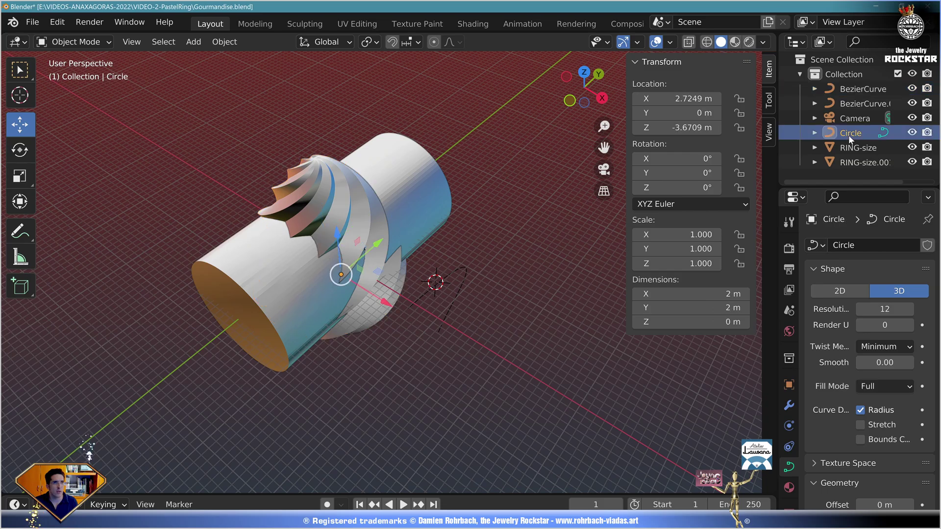
left_click_drag(392, 308, 546, 361)
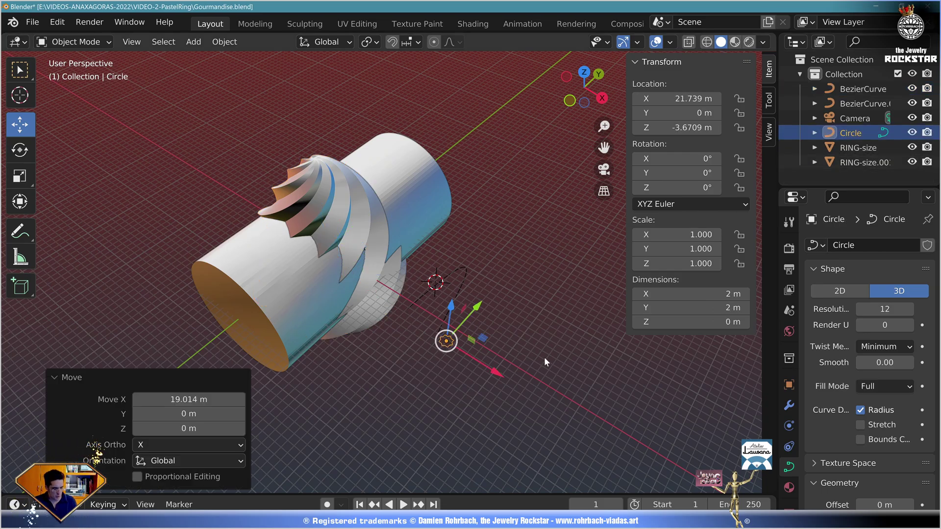
key("Tab")
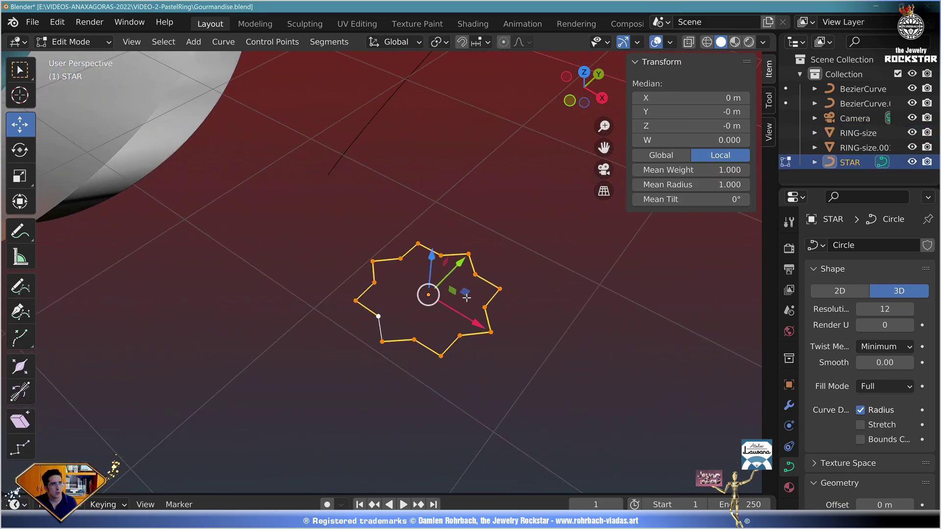
Step: Select the star outline's points, then all of them, and view the star beside the ring
left_click(352, 246)
left_click(314, 278, "shift")
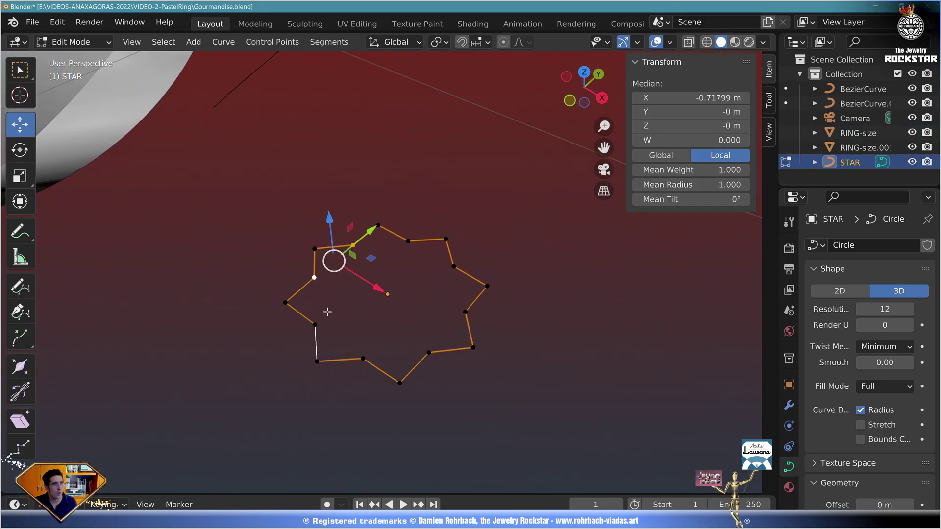
left_click(315, 324, "shift")
left_click(363, 358, "shift")
left_click(428, 352, "shift")
left_click(465, 312, "shift")
left_click(453, 267, "shift")
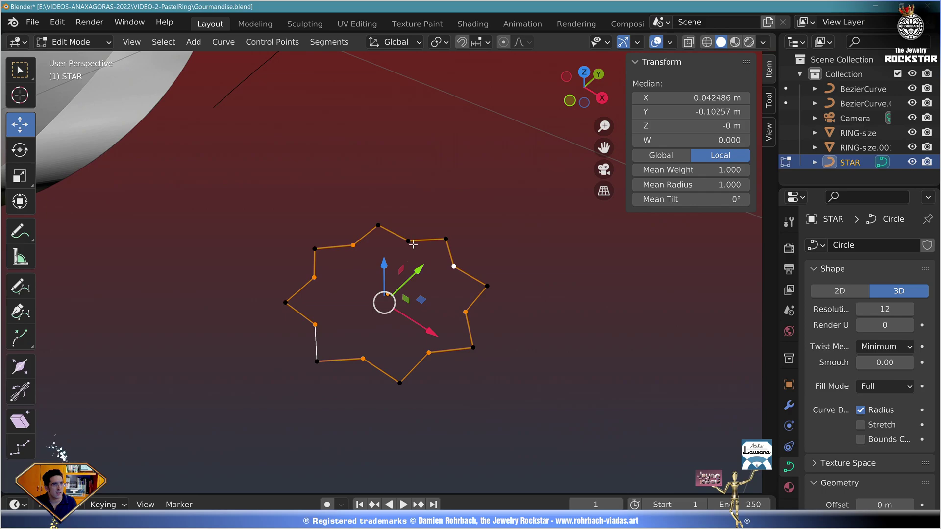
key("a")
scroll(412, 265, "down", 5)
middle_click_drag(412, 264, 529, 284)
Step: Scale the STAR outline down to about 0.83 and orbit to view the ring and path curve
key("s")
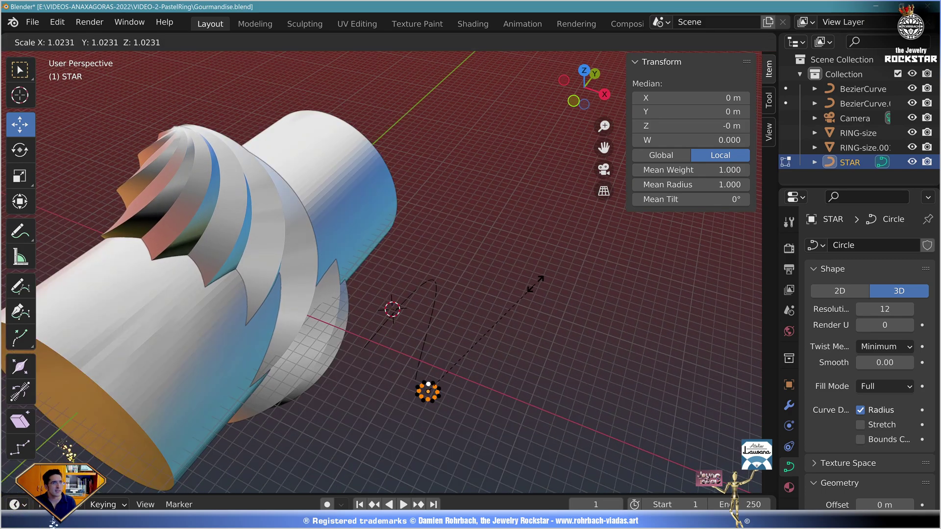
key("Escape")
key("s")
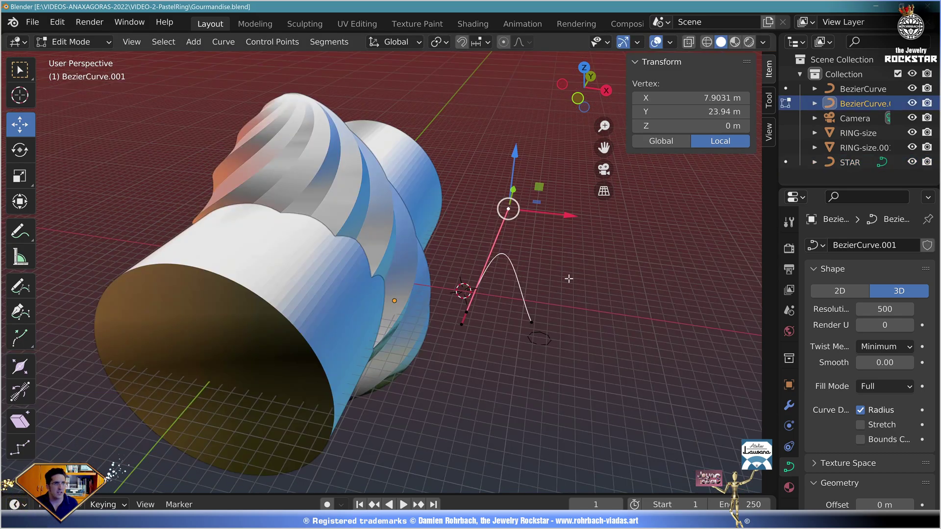
middle_click_drag(587, 283, 497, 287)
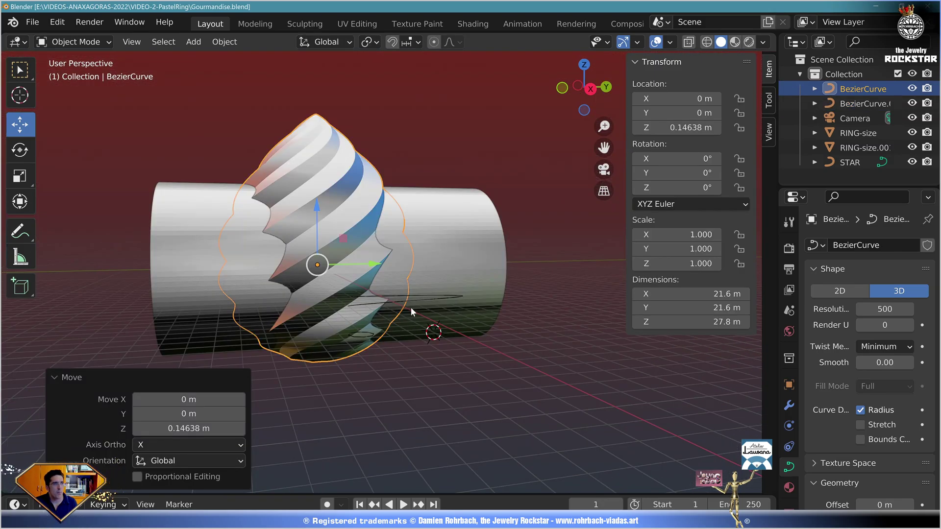
Step: Add a Simple Deform modifier set to Taper on Z, factor 0.385, with X locked
middle_click_drag(410, 307, 464, 379)
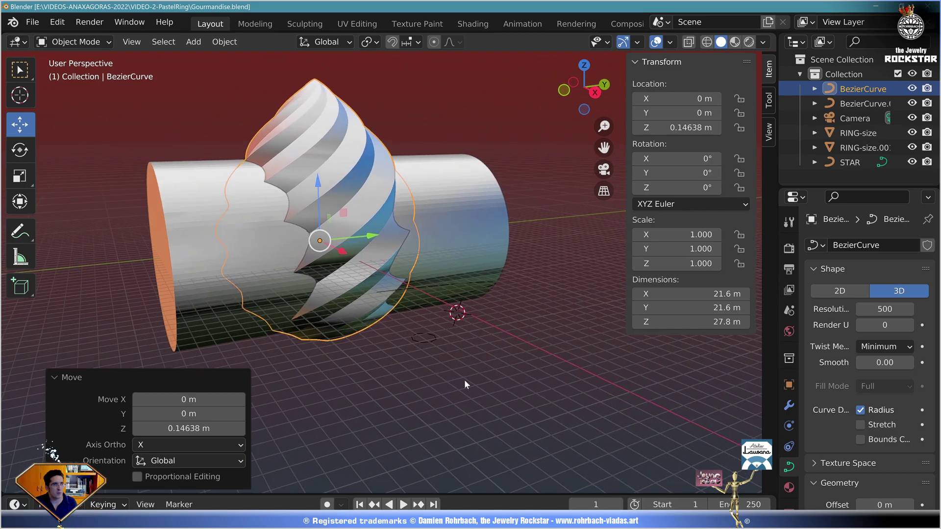
left_click(789, 405)
left_click(875, 245)
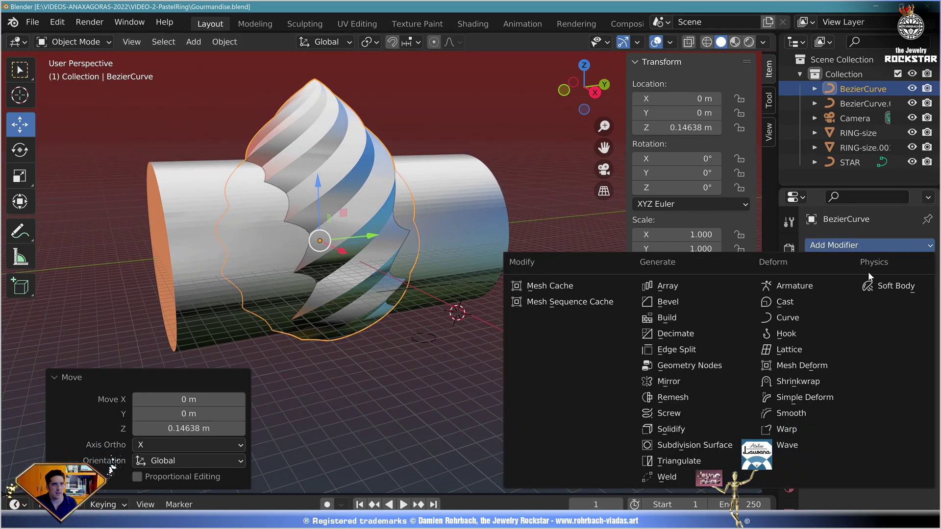
left_click(807, 396)
left_click(883, 291)
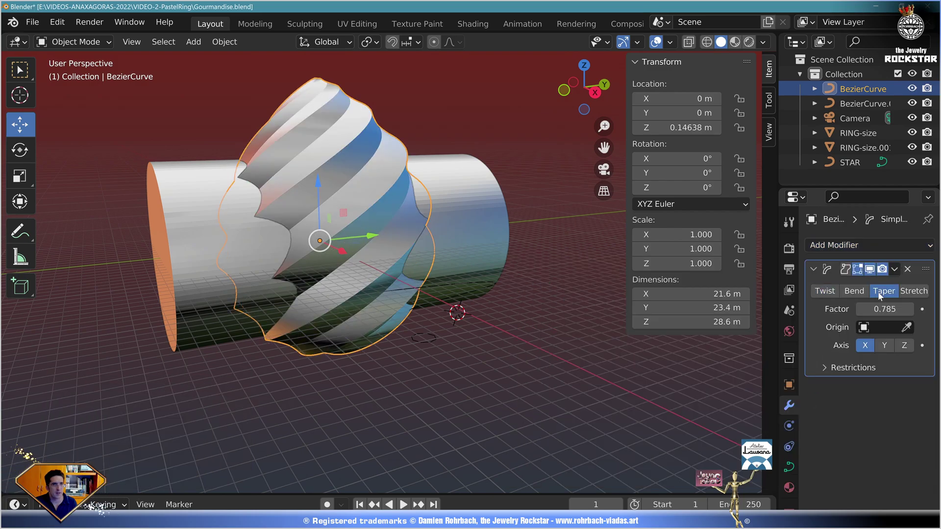
left_click(884, 345)
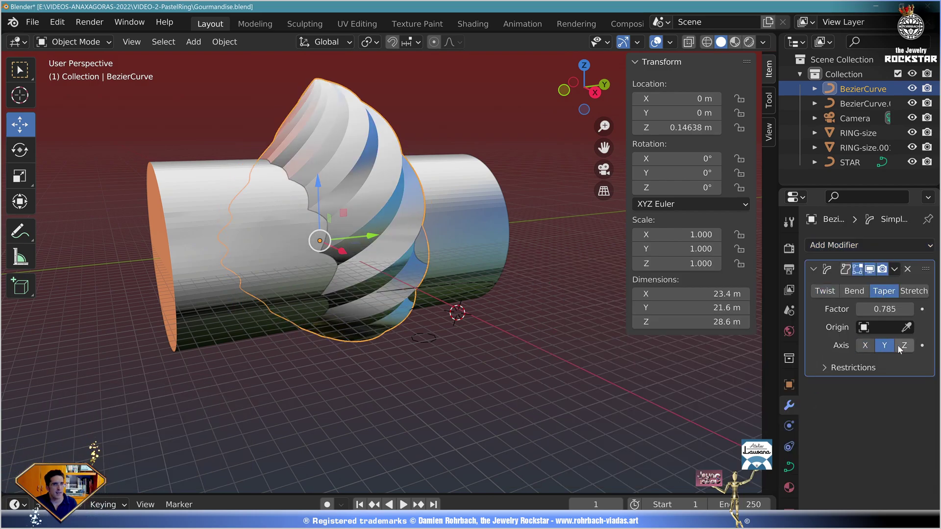
left_click(852, 367)
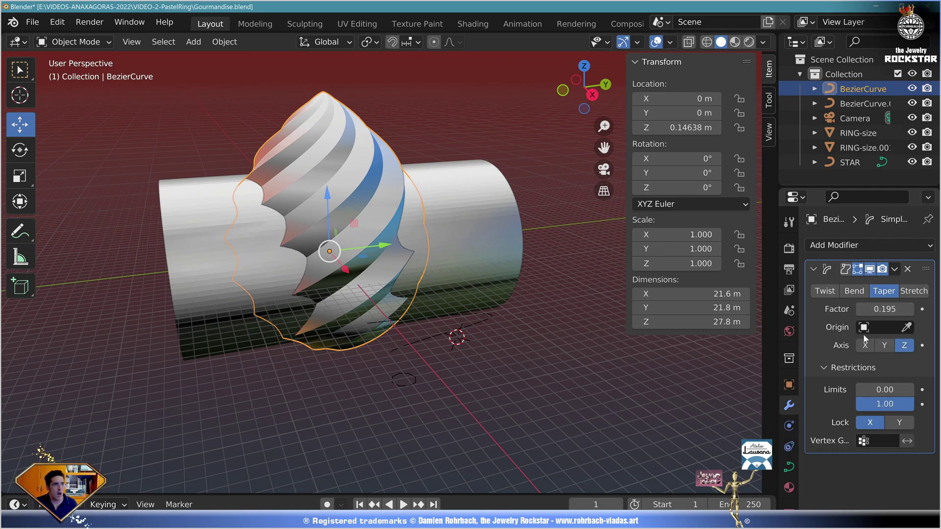
left_click_drag(881, 310, 848, 309)
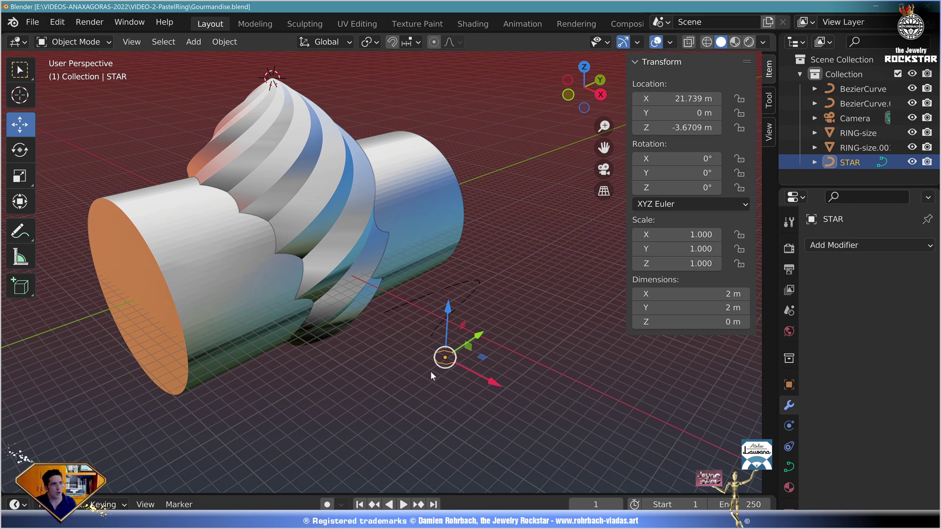
Step: Enlarge STAR slightly and scale the tapered BezierCurve up to 1.117
key("s")
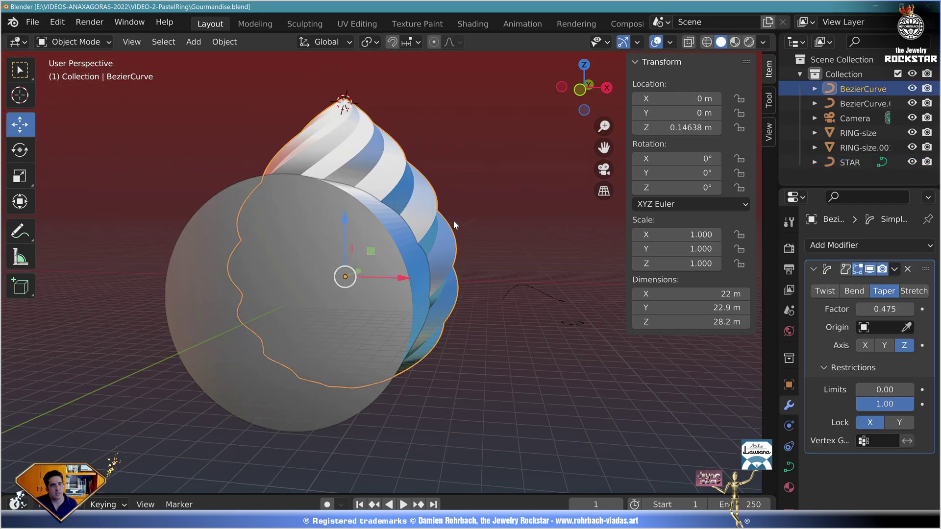
key("s")
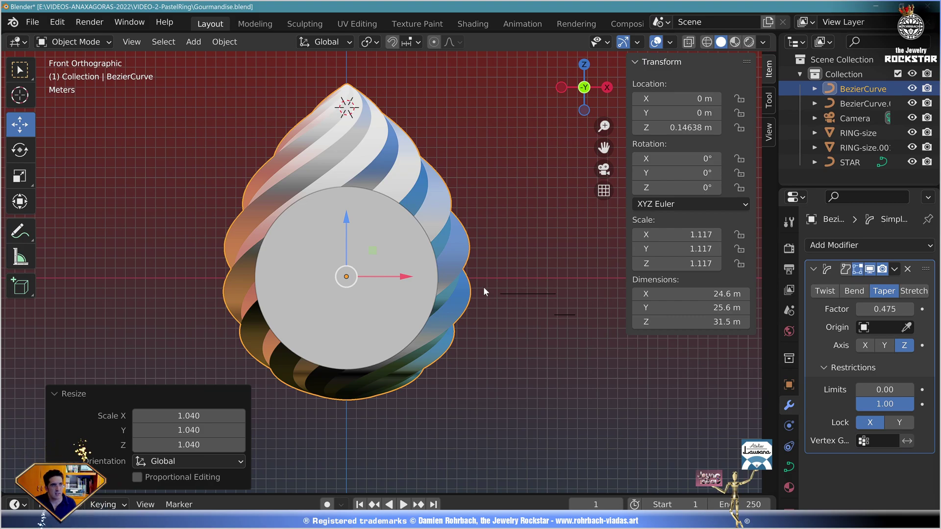
middle_click_drag(483, 286, 423, 334)
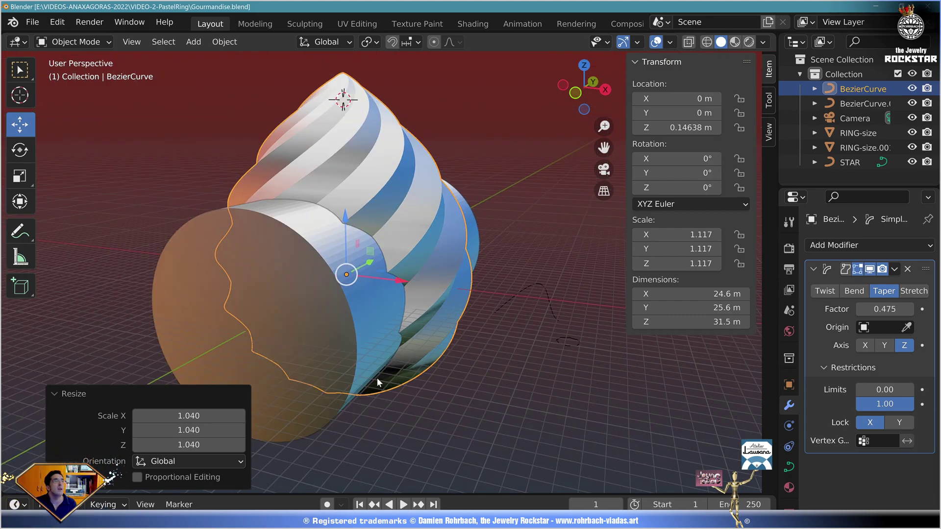
Step: Rename the cream curve object to MyPRETTYcreamconeshape
key("F2")
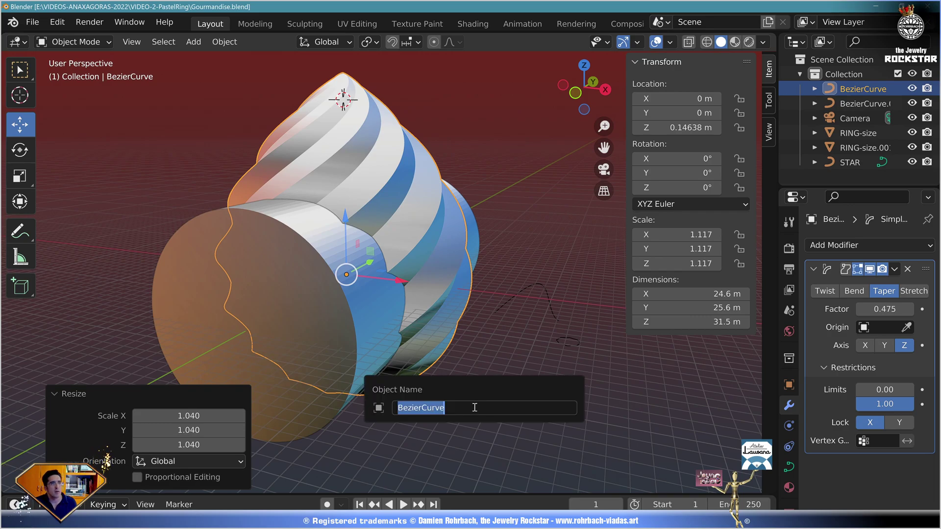
type("MyP")
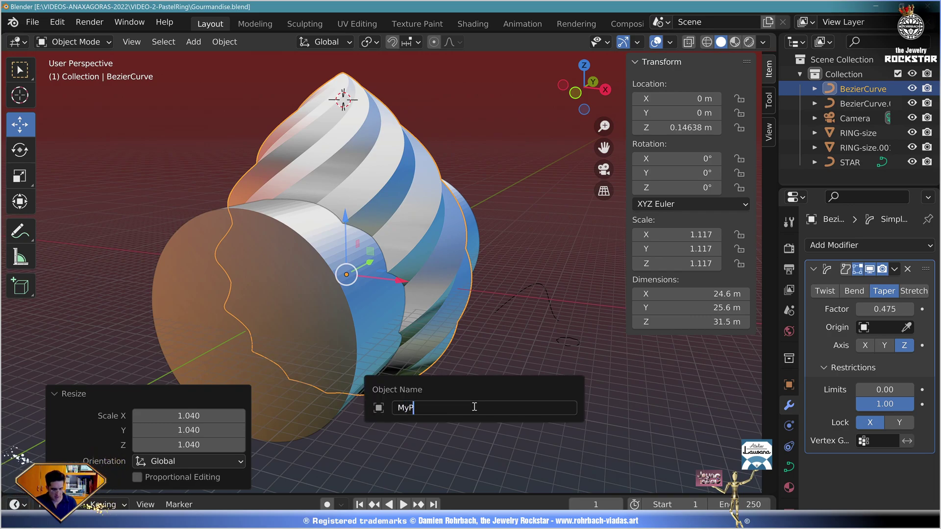
type("RETTYcreamconeshape")
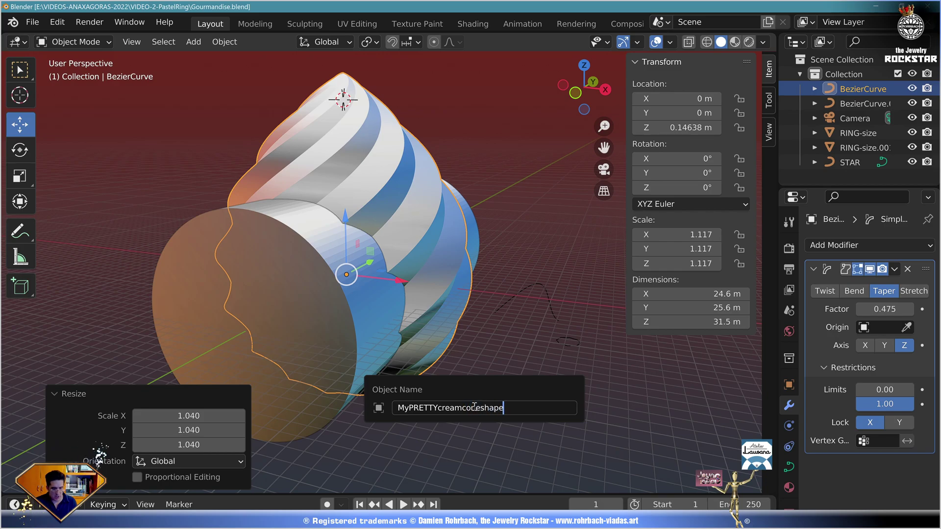
key("Return")
Step: Duplicate the cream shape in place, hide the original, and convert the copy to a mesh
key("shift+d")
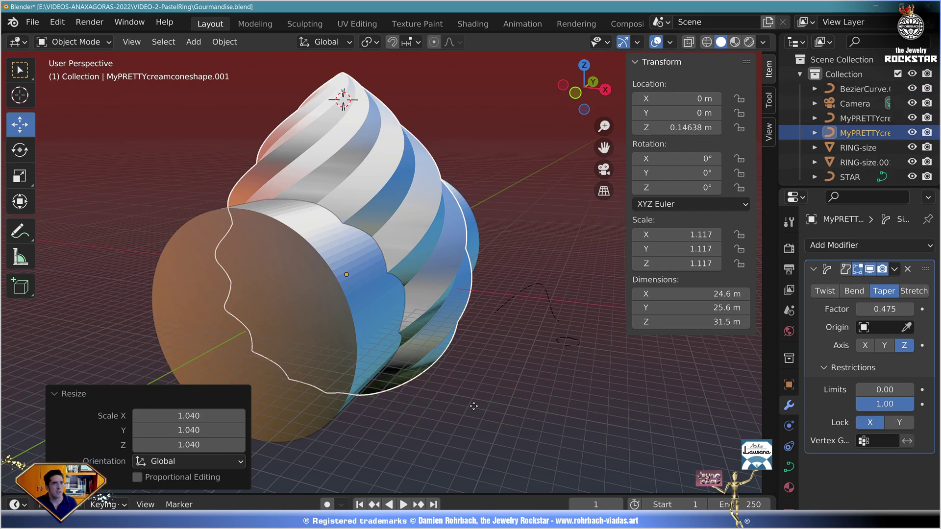
right_click(474, 410)
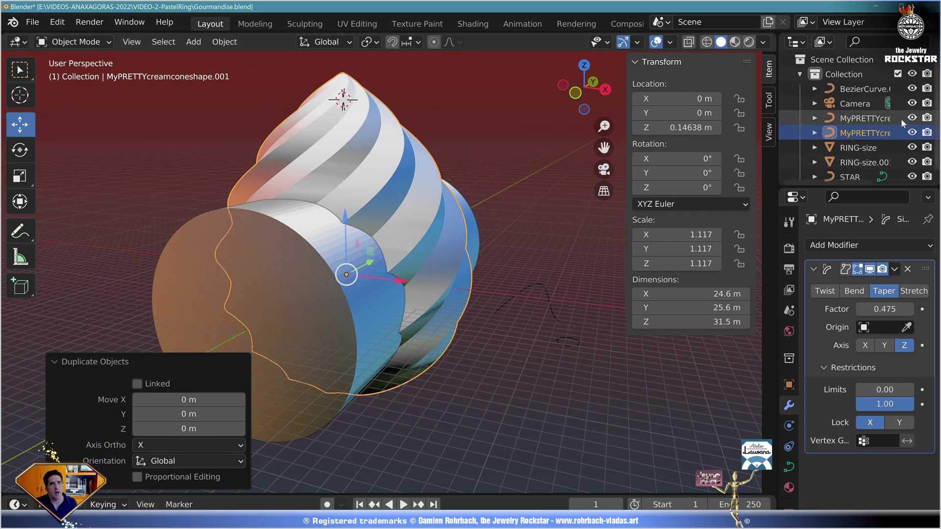
left_click(927, 118)
middle_click_drag(485, 353, 518, 386)
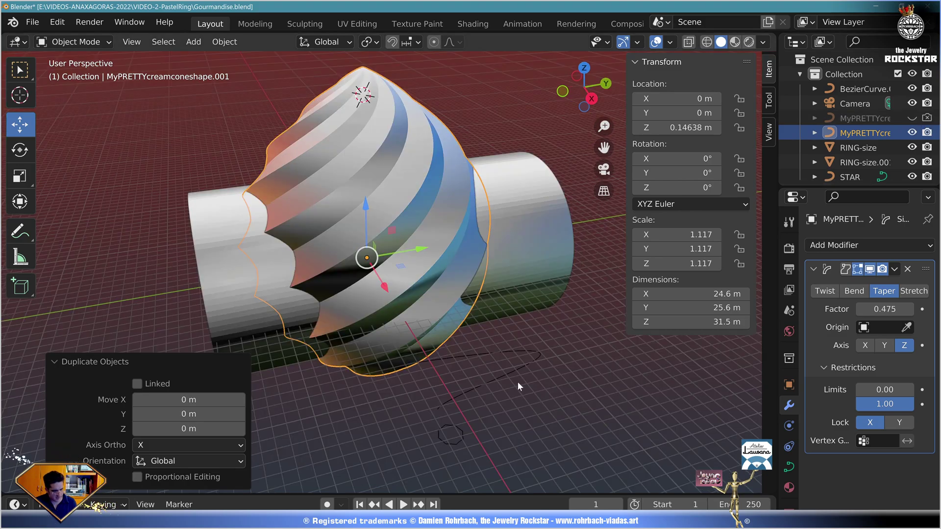
key("alt+c")
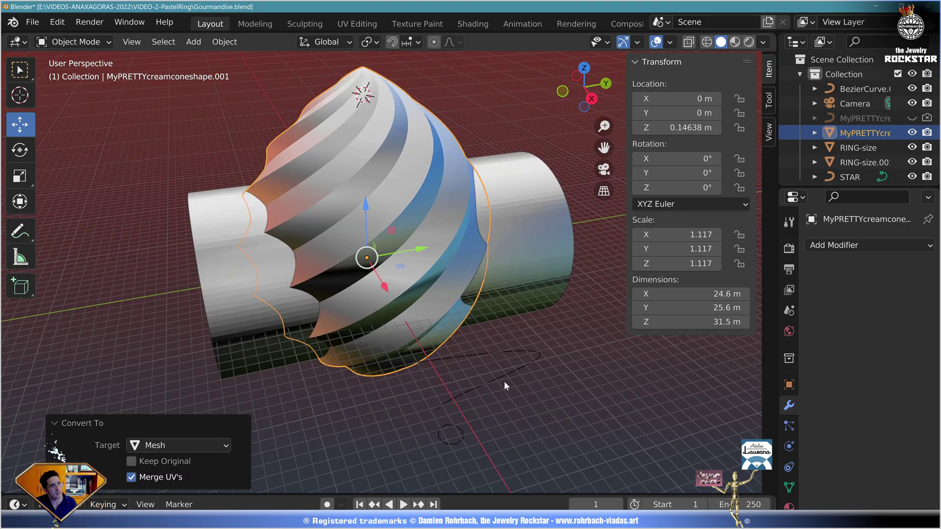
middle_click_drag(503, 381, 335, 319)
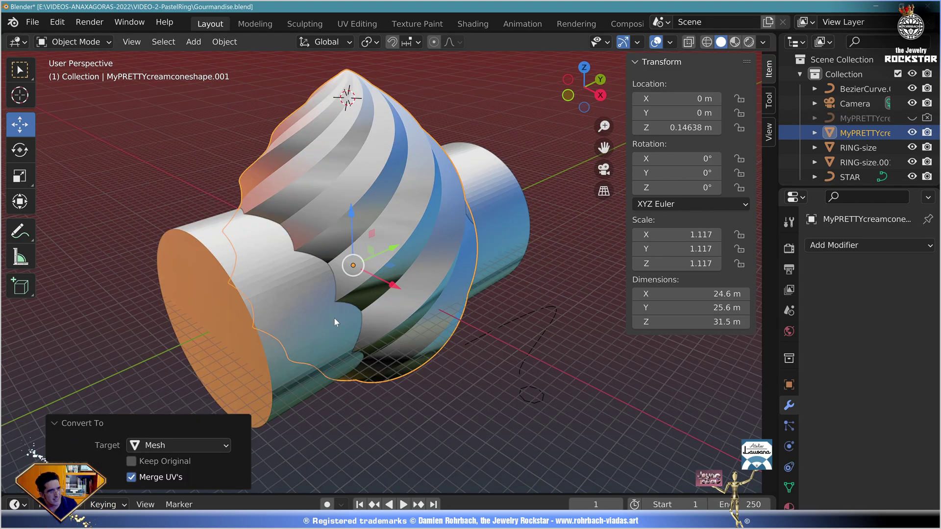
left_click(841, 245)
Step: Add a Boolean modifier with RING-size.001 as the cutter, then hide that cylinder to reveal the cut
left_click(695, 313)
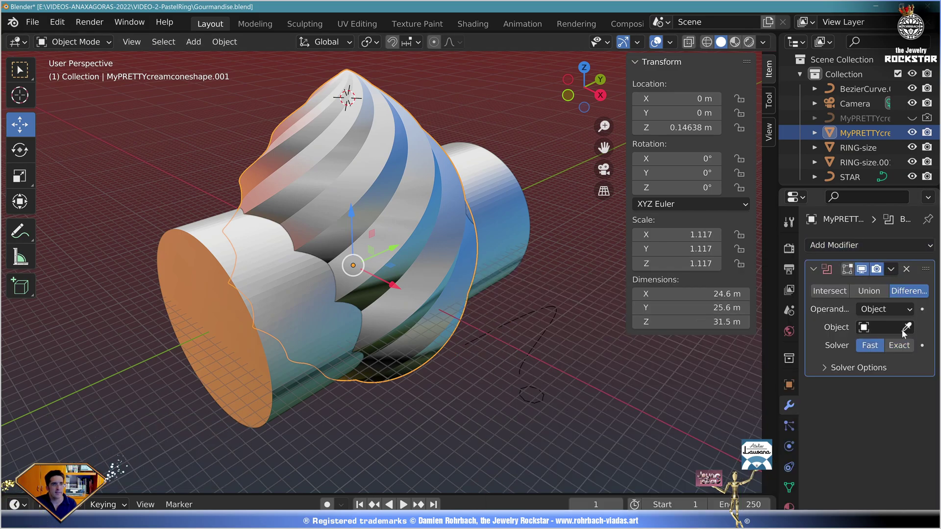
left_click(519, 177)
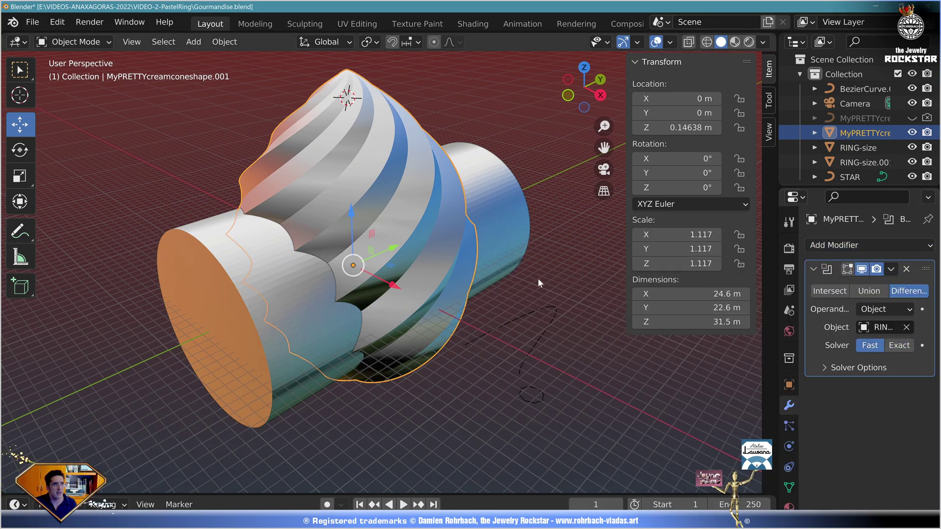
left_click(529, 240)
key("h")
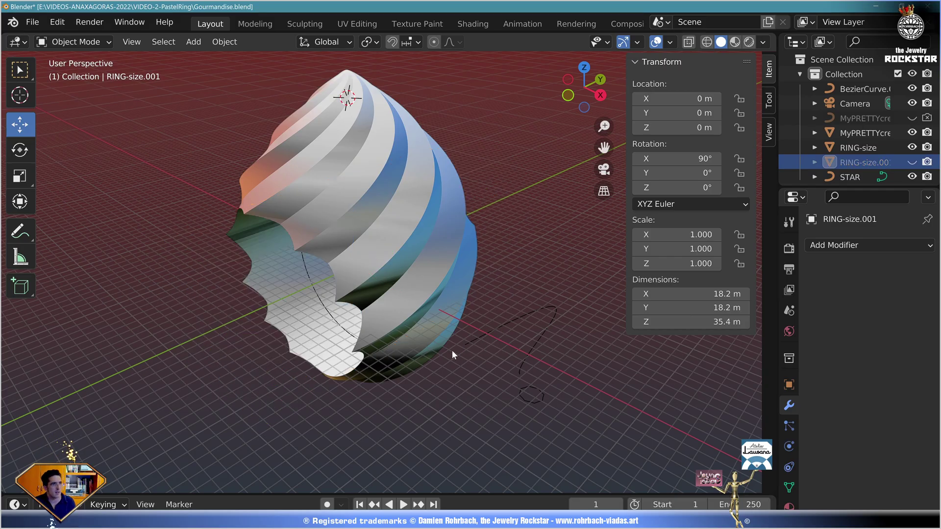
middle_click_drag(452, 350, 338, 223)
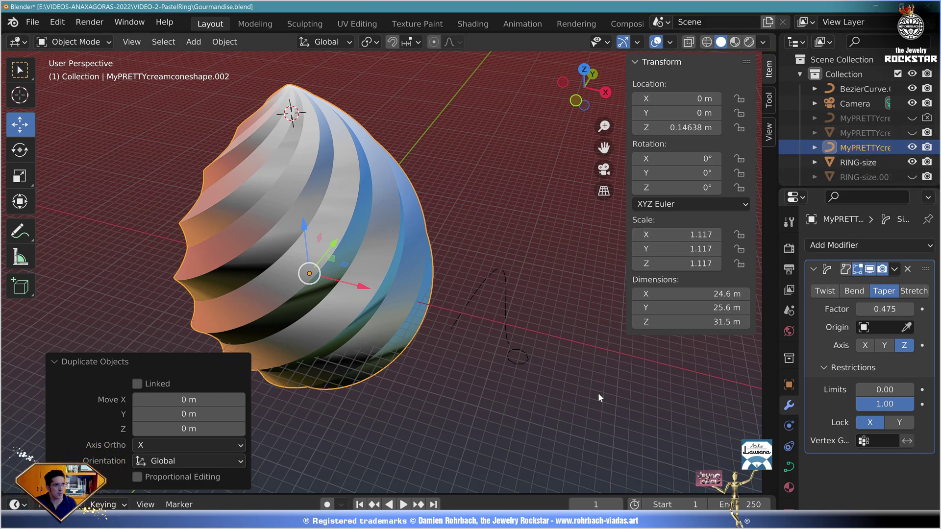
Step: Duplicate the star profile curve and place the copy beside the original along X
left_click(532, 360)
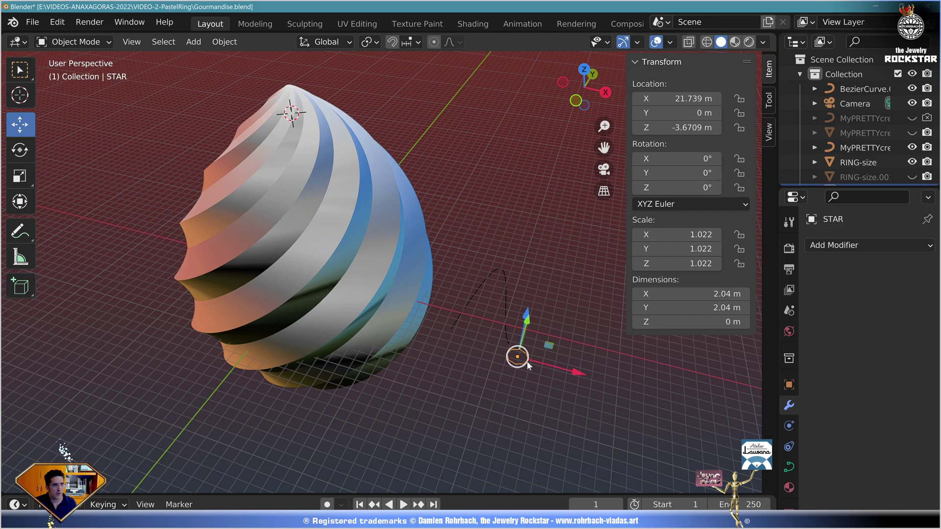
key("shift+d")
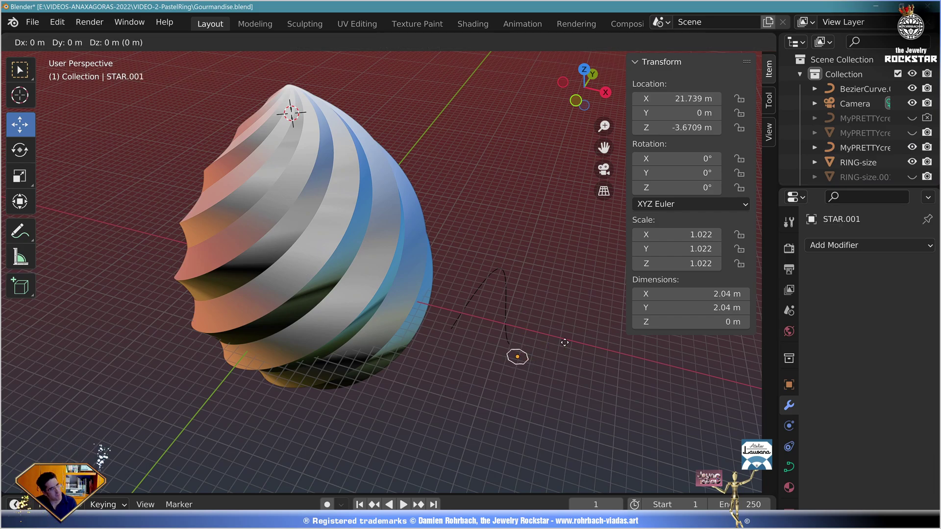
key("x")
left_click(603, 353)
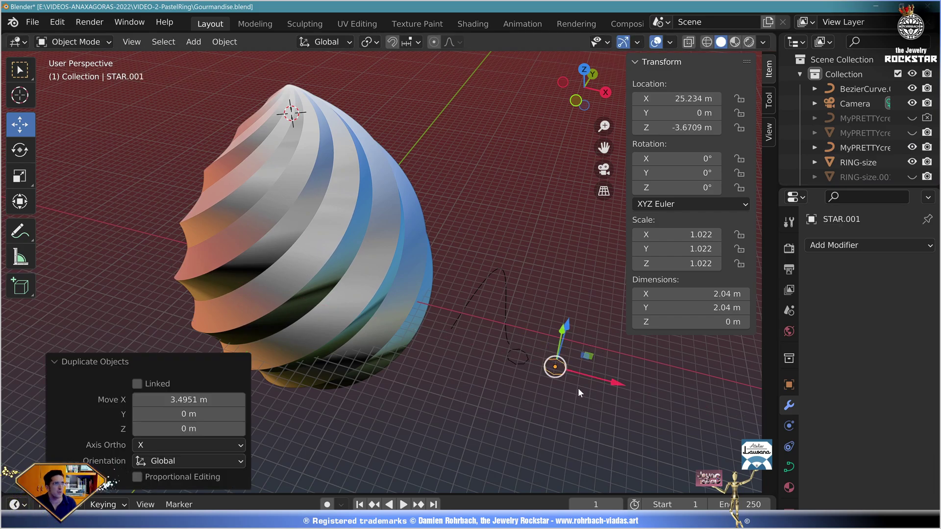
Step: Clear and reassign the star as the cream curve's bevel profile
left_click(331, 334)
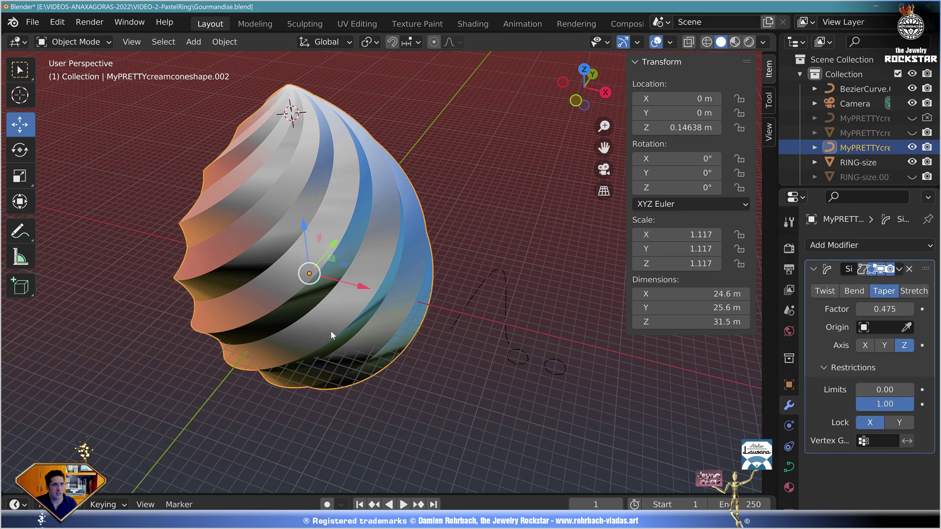
left_click(789, 468)
scroll(840, 393, "down", 4)
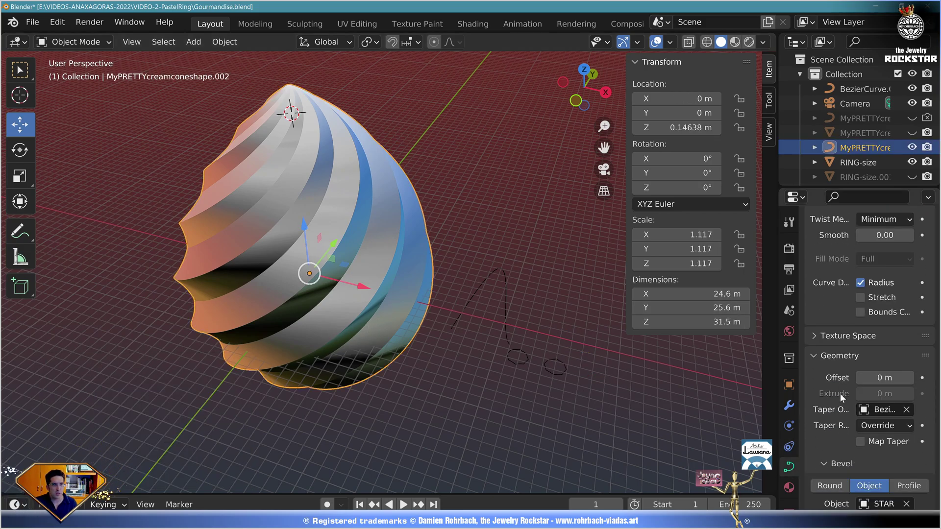
scroll(832, 407, "down", 5)
left_click(906, 405)
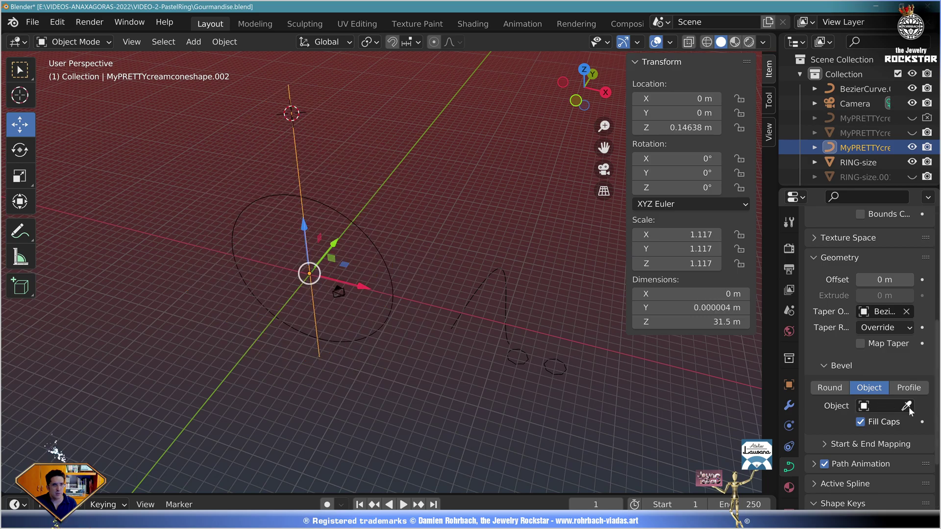
left_click(563, 365)
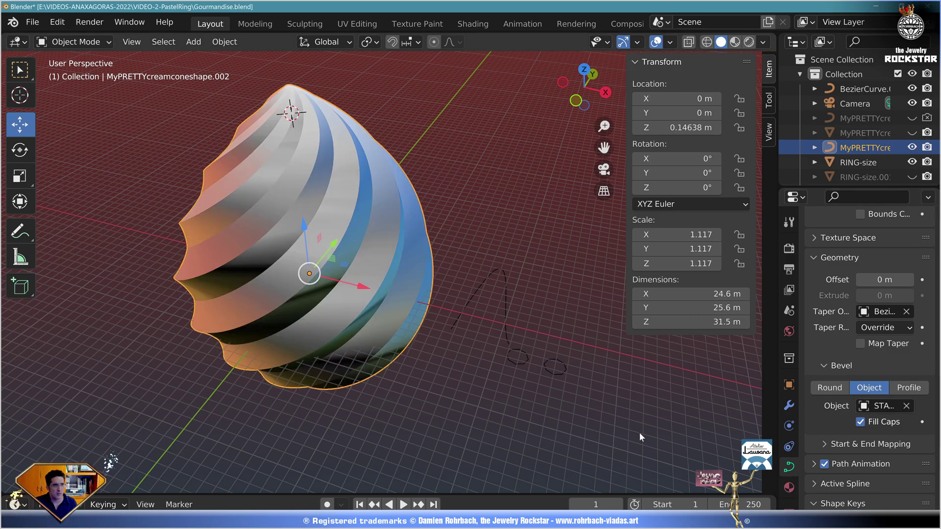
Step: Rename the star copy to 'STAR-2'
left_click(562, 368)
key("F2")
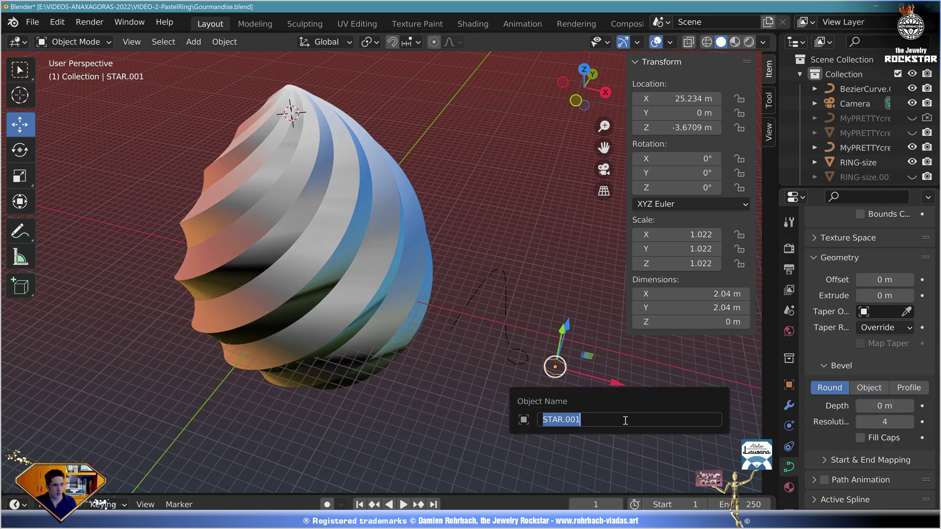
type("STAR-2")
key("Return")
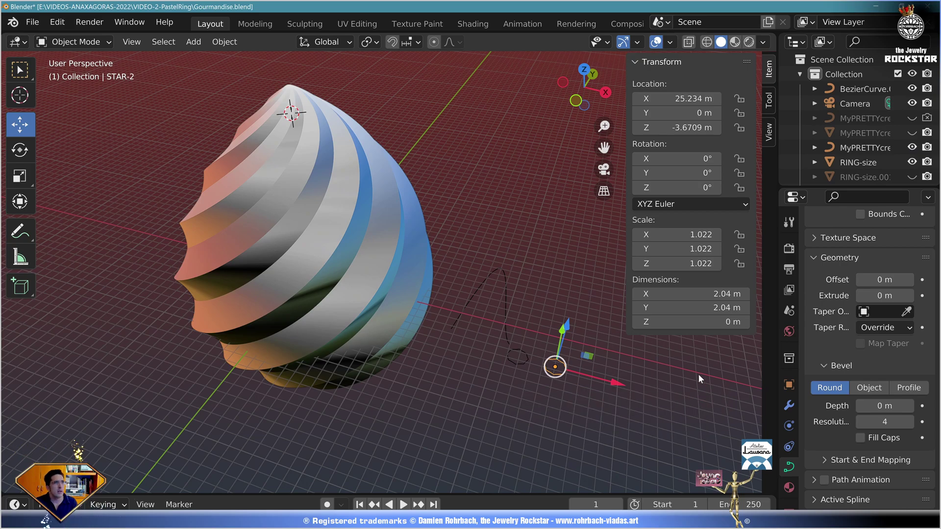
Step: Scale STAR-2 to 0.88, unhide the outer swirl mesh, and select the swirl curve
key("s")
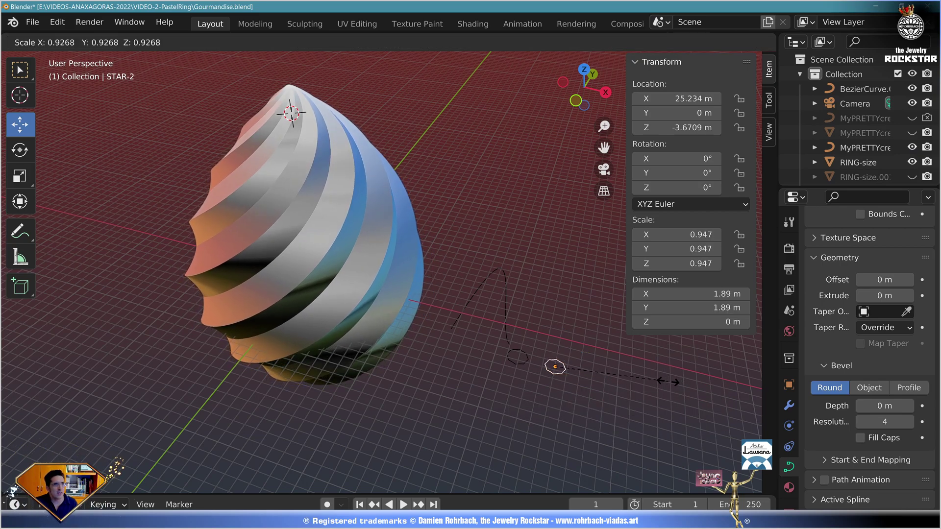
left_click(662, 380)
left_click_drag(172, 415, 172, 445)
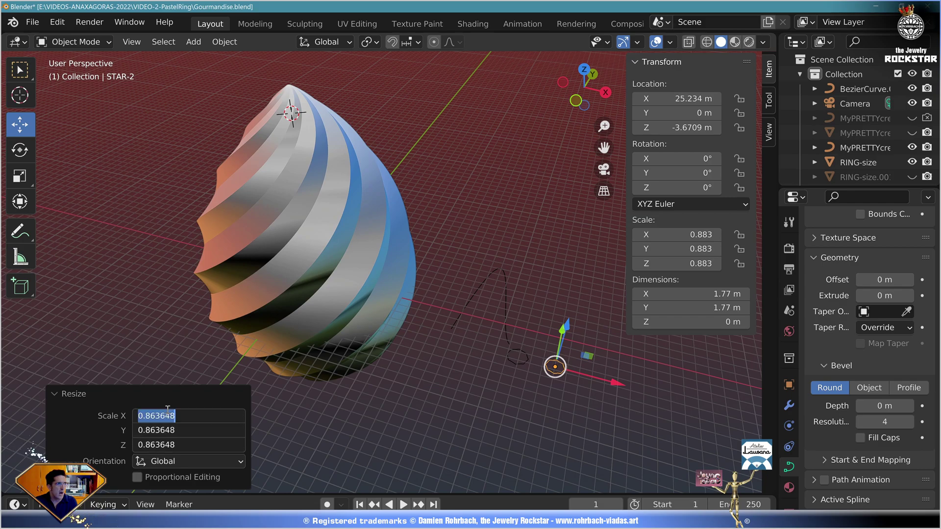
type(".88")
key("Return")
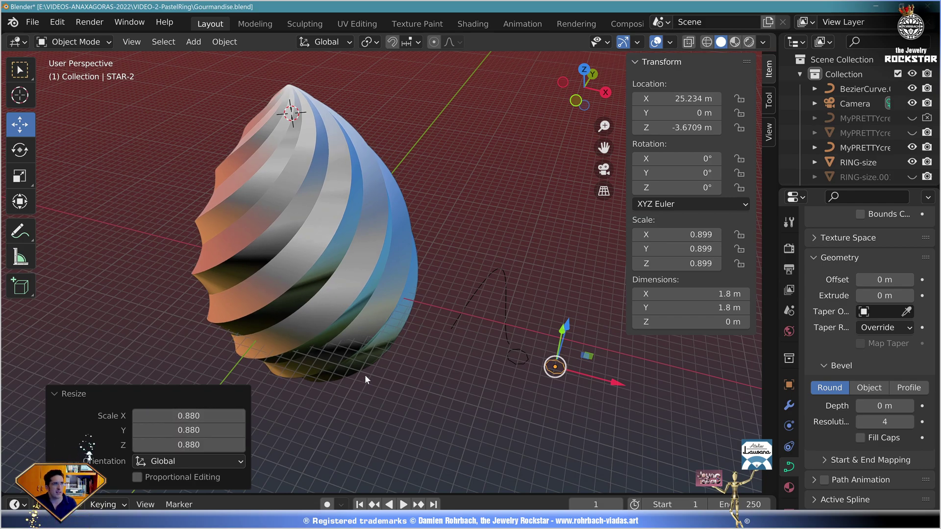
left_click(910, 132)
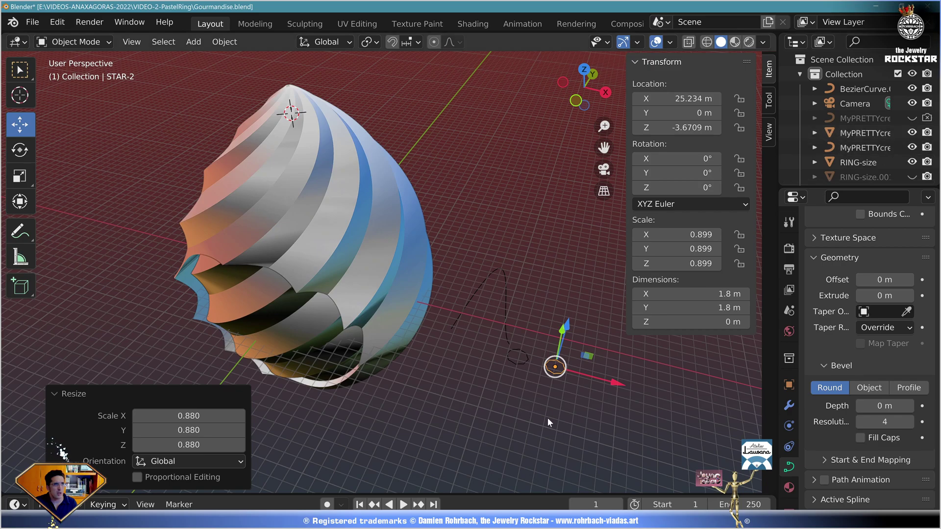
left_click(305, 337)
Step: In front X-ray edit view, scale the curve's top and bottom points to 0.88 in Z
key("Tab")
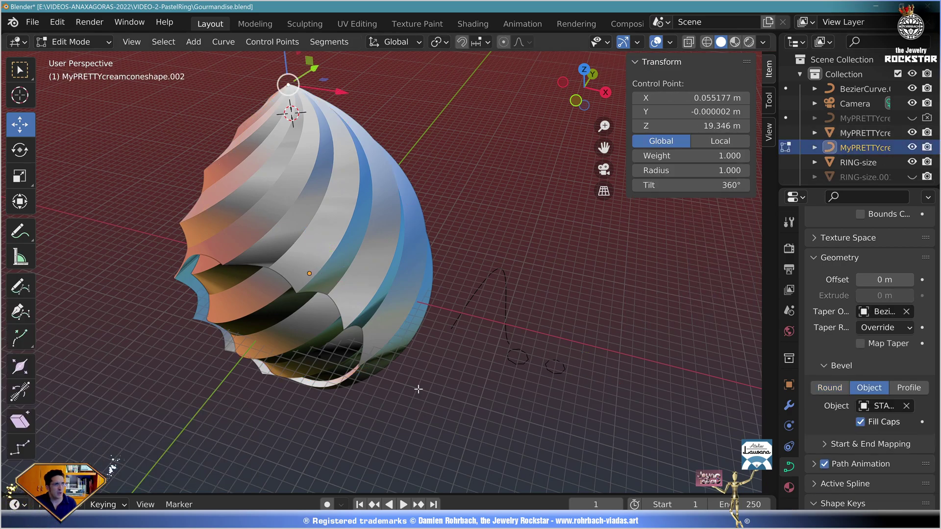
left_click(577, 102)
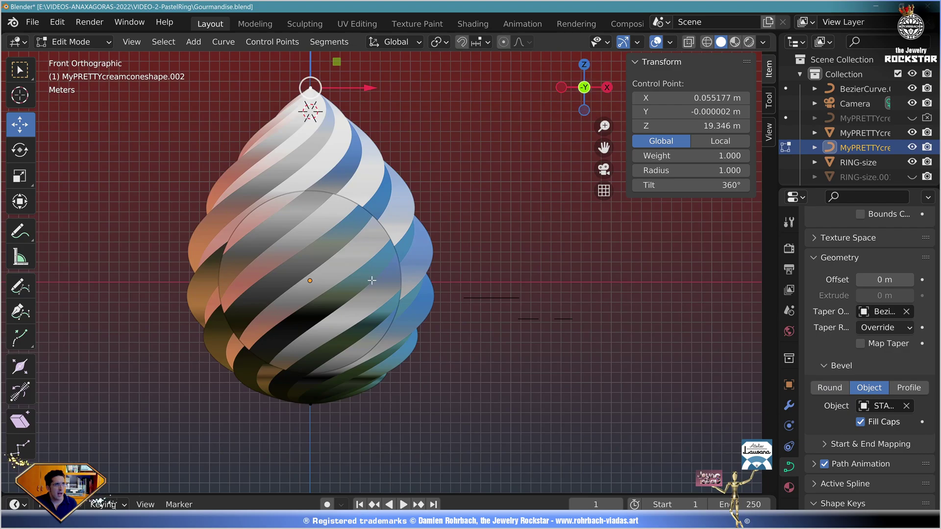
key("alt+z")
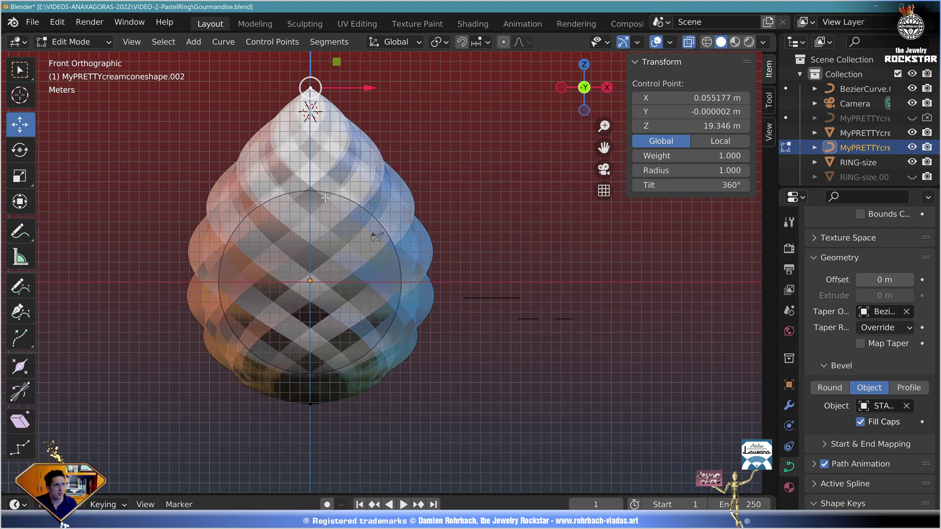
key("a")
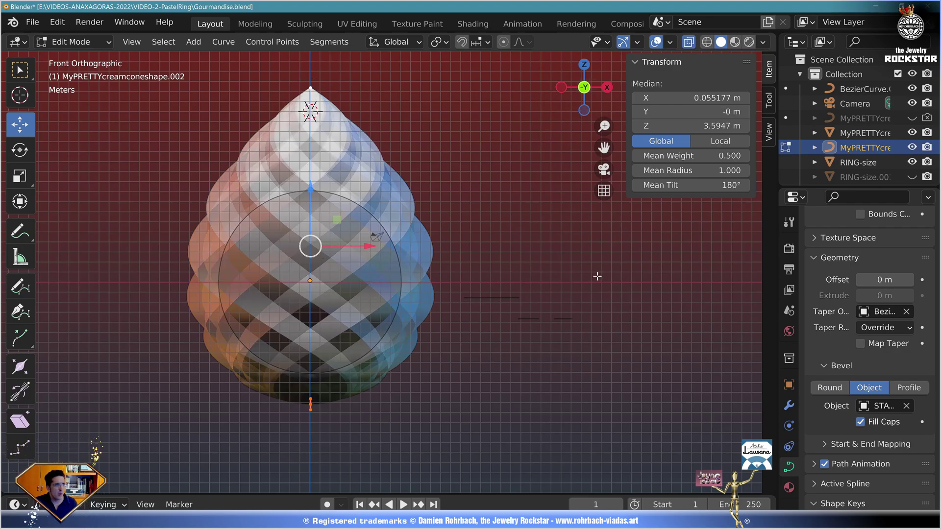
key("s")
key("z")
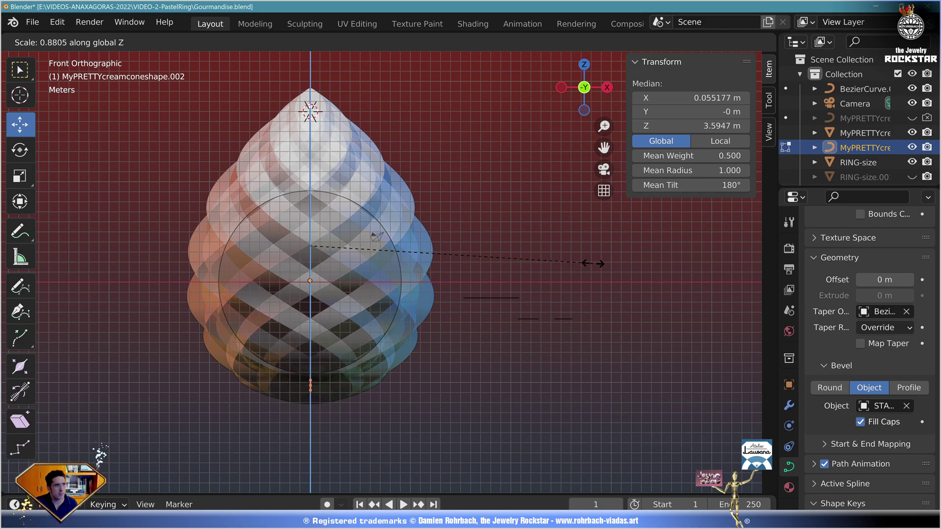
left_click(591, 263)
Step: Raise the bottom control point about 1.43 m along Z and exit Edit Mode
middle_click_drag(300, 386, 422, 373)
left_click(432, 376)
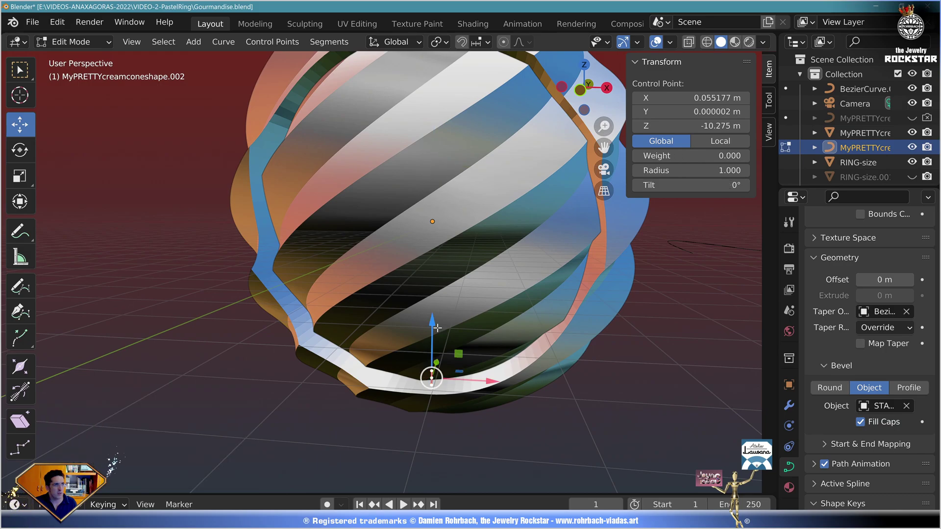
key("g")
key("z")
left_click(429, 315)
middle_click_drag(429, 316, 486, 296)
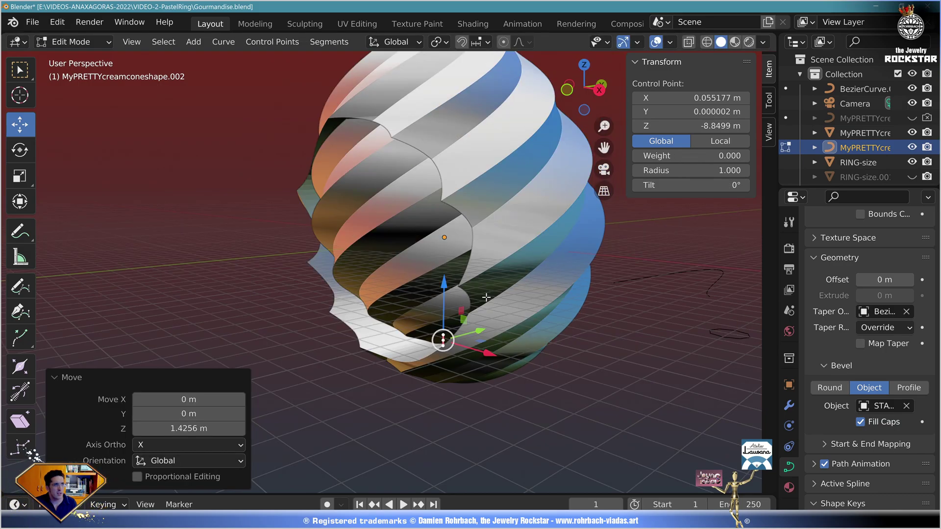
key("Tab")
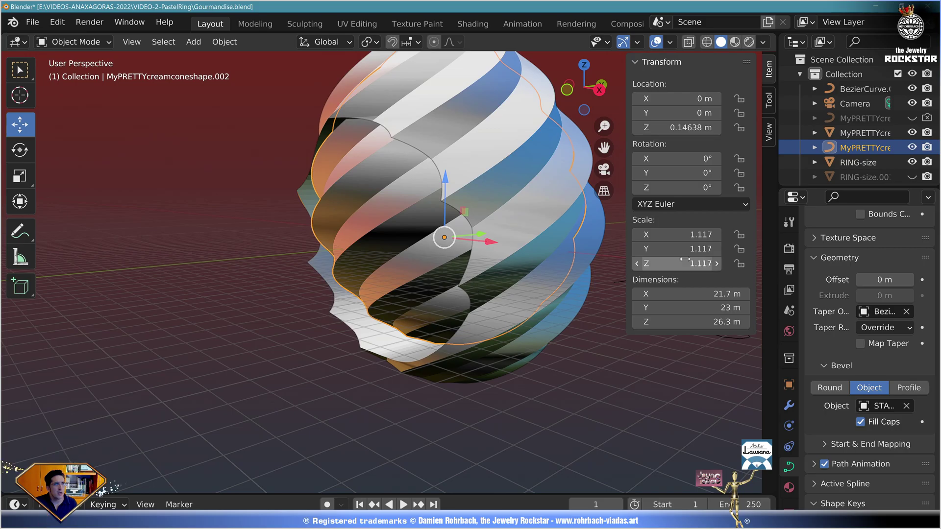
Step: Set the twisted shape's Y scale to 0.997
mouse_move(685, 249)
left_mouse_down()
mouse_move(652, 248)
mouse_move(672, 248)
left_mouse_up()
middle_click_drag(436, 257, 498, 268)
scroll(420, 262, "up", 5)
scroll(498, 268, "down", 5)
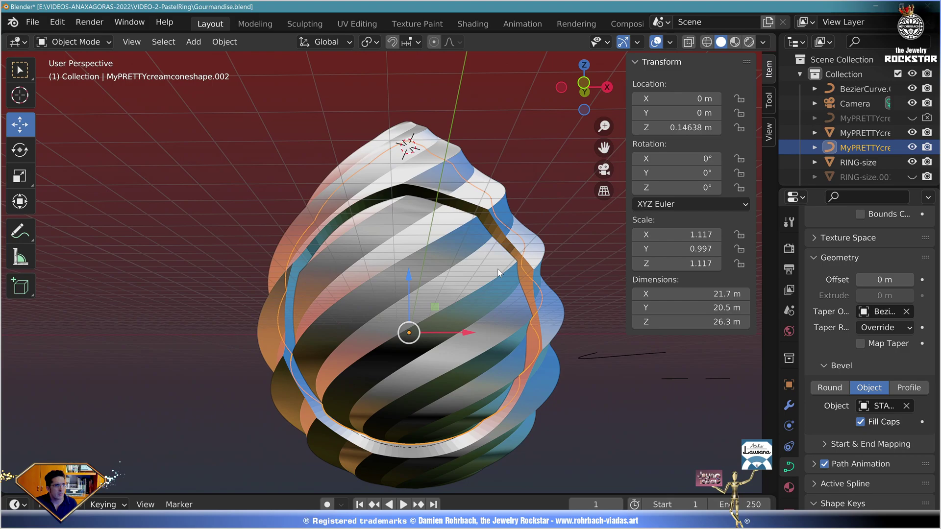
Step: Duplicate the twisted shape in place, hide the original, and convert the copy to a mesh
key("shift+d")
right_click(537, 214)
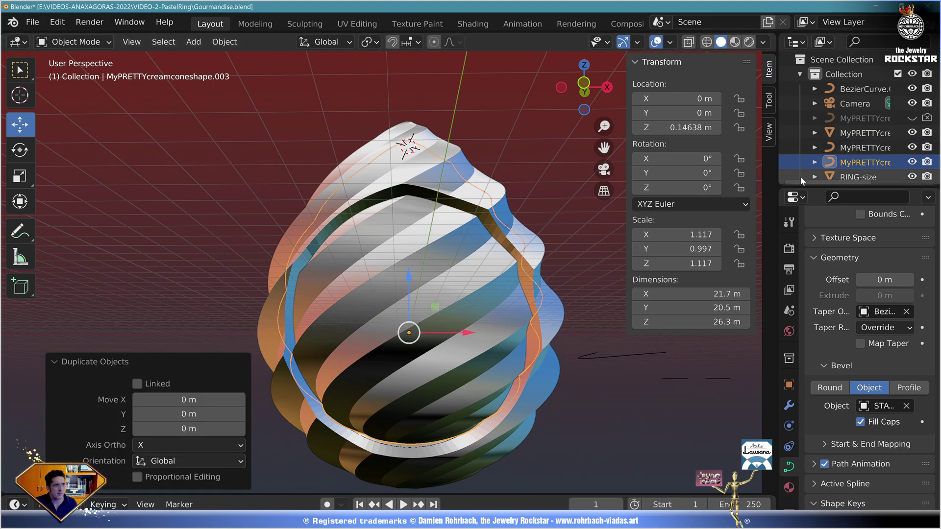
left_click(912, 146)
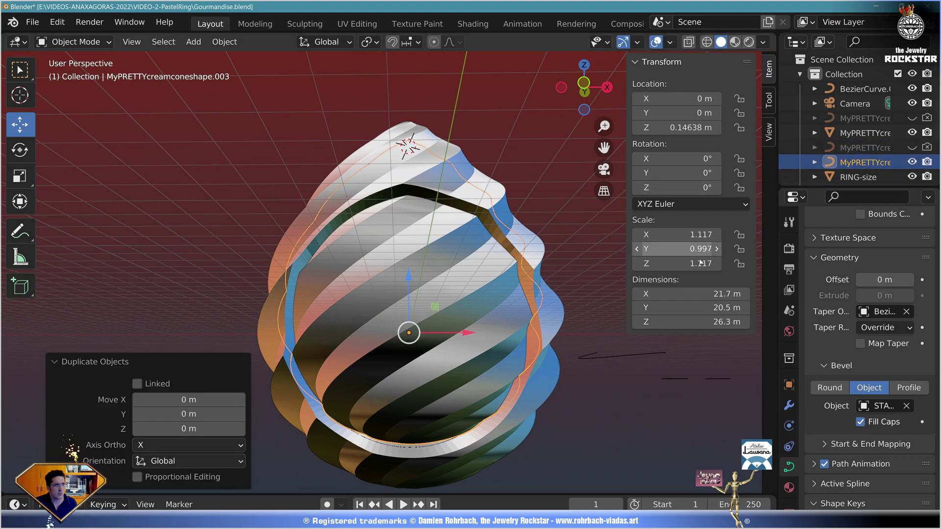
key("alt+c")
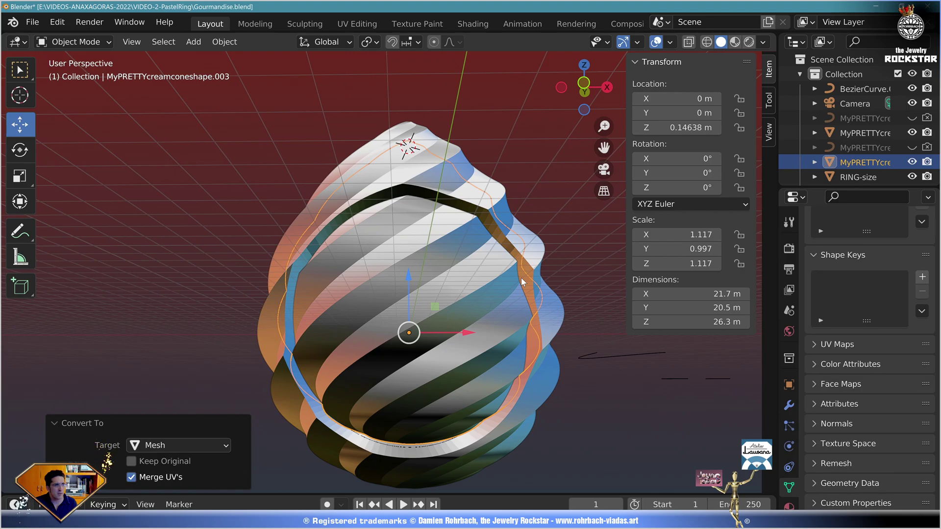
Step: Give the outer swirl shell a Fast Boolean Difference modifier using the mesh copy as cutter
middle_click_drag(514, 297, 450, 297)
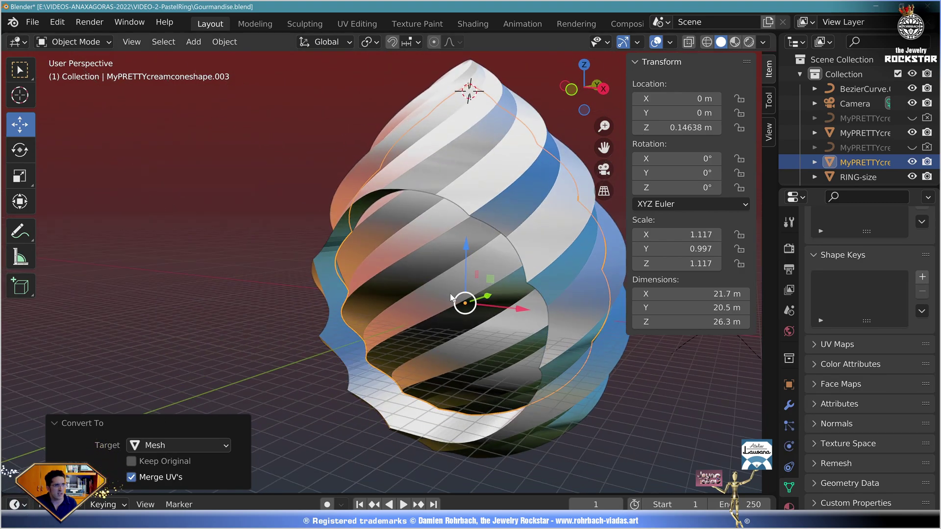
left_click(492, 191)
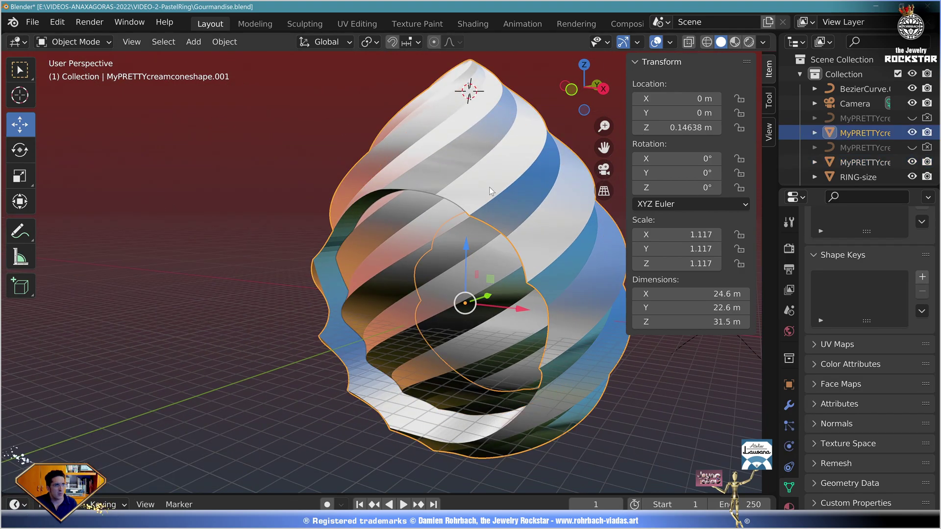
left_click(789, 405)
left_click(854, 246)
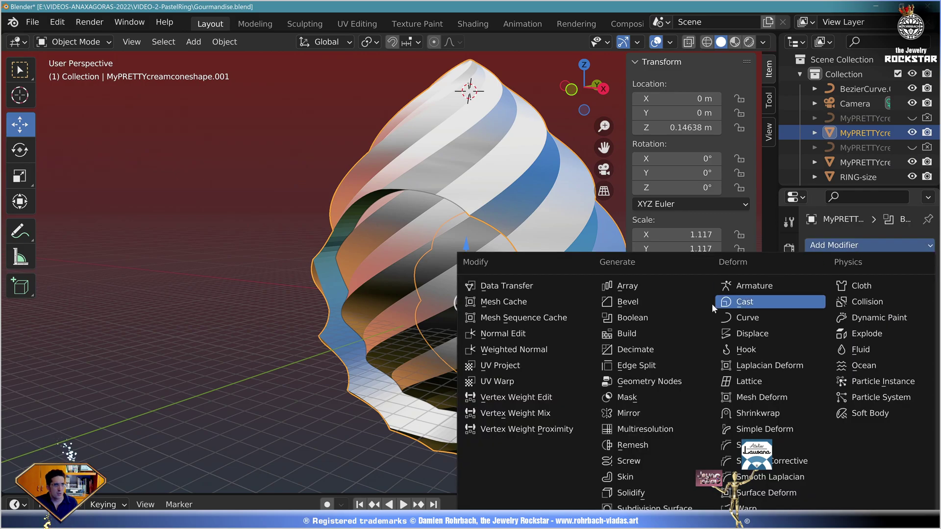
left_click(665, 319)
left_click(877, 469)
left_click(906, 446)
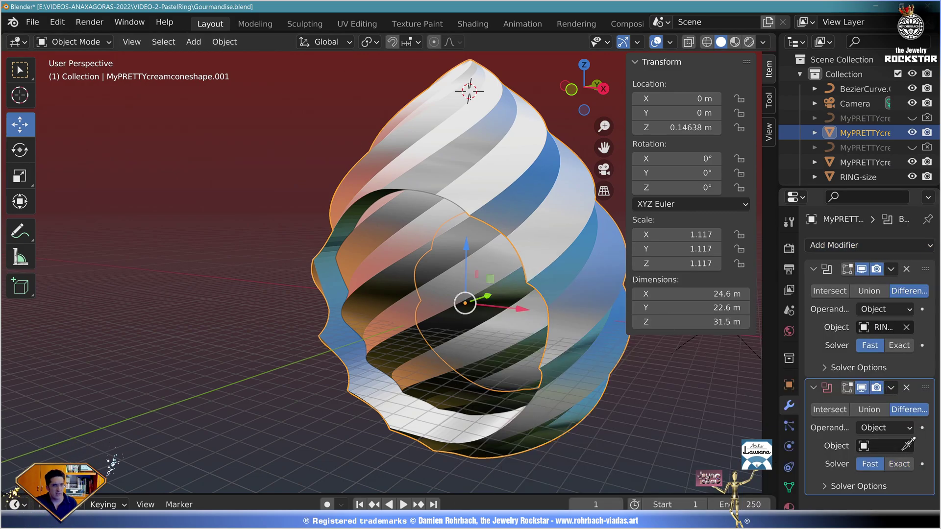
left_click(442, 281)
Step: Hide the mesh copy used as the Boolean cutter
left_click(469, 299)
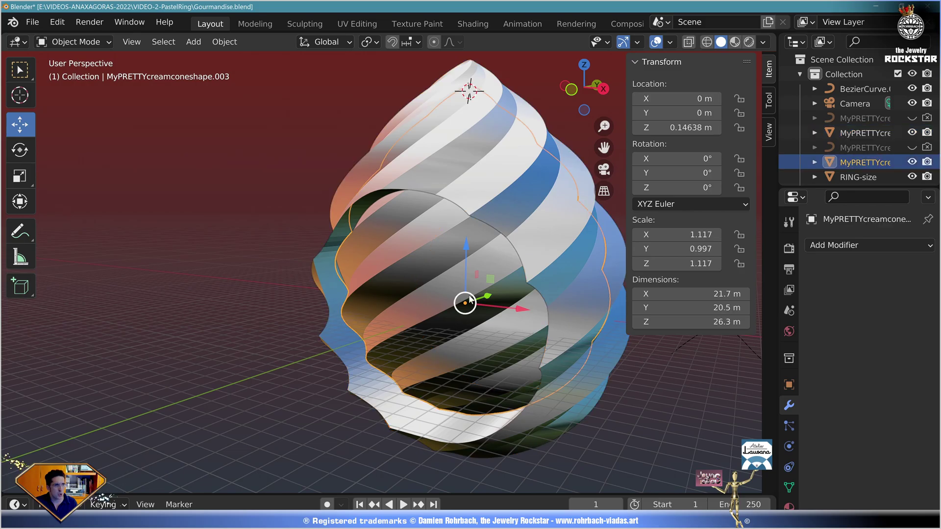
key("h")
middle_click_drag(462, 329, 525, 255)
Step: Add a torus at the world origin with 250 major and 80 minor segments
left_click(194, 41)
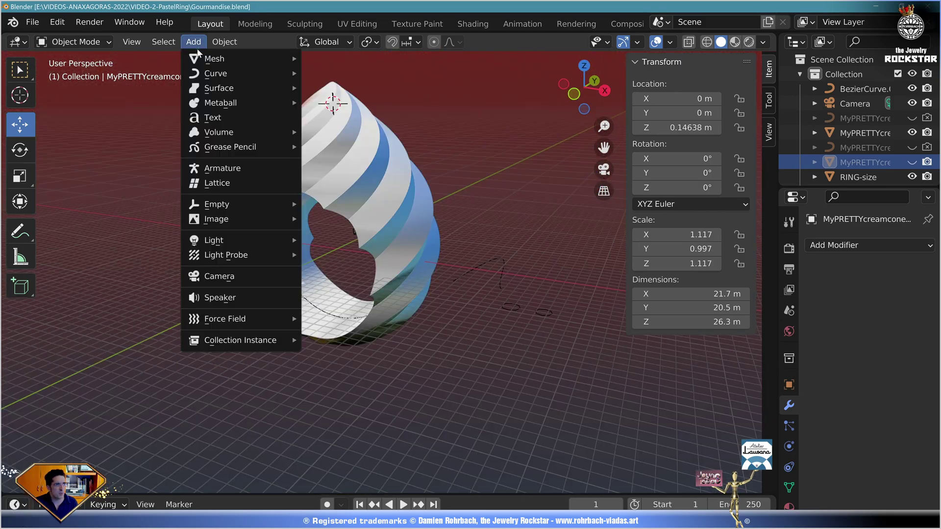
mouse_move(225, 58)
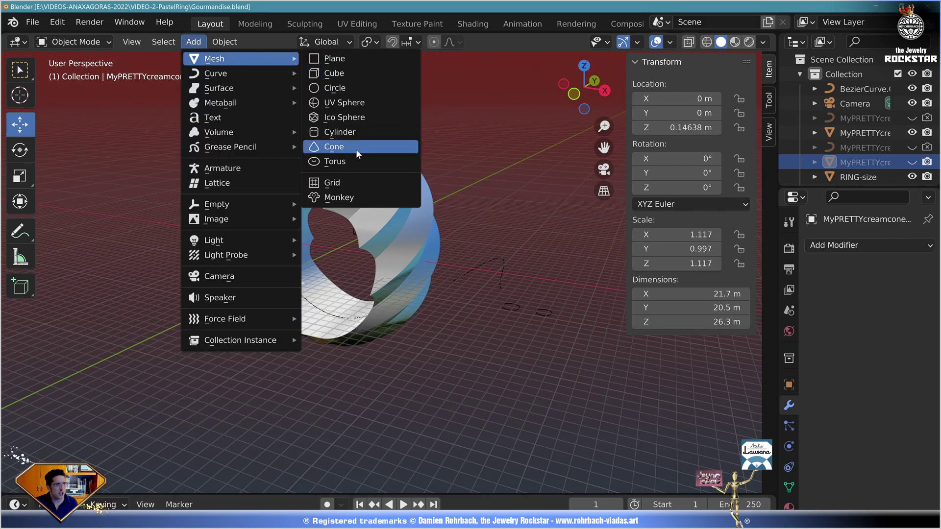
left_click(336, 162)
key("BackSpace")
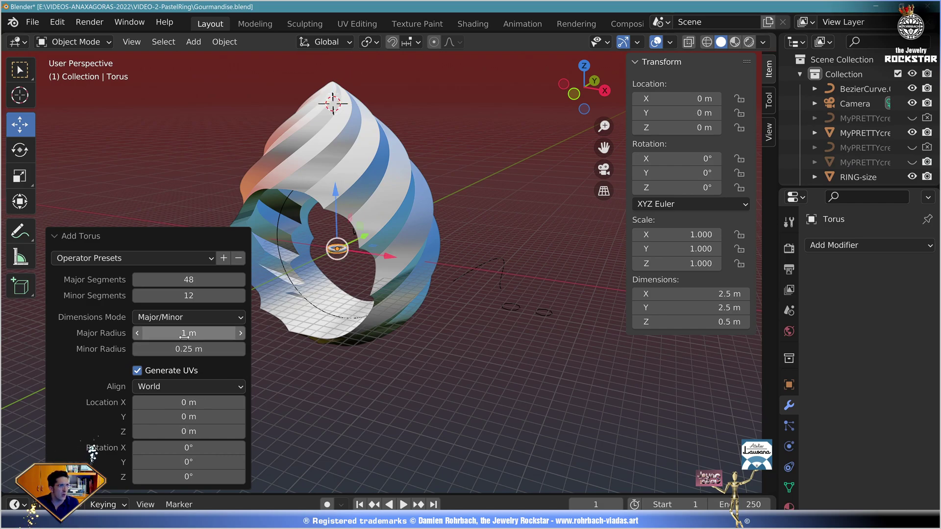
left_click(203, 283)
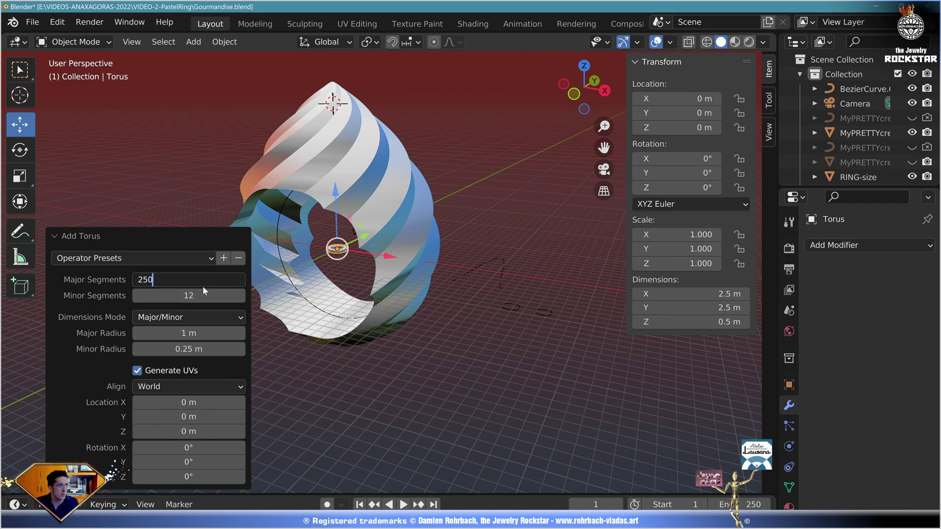
key("Return")
left_click(193, 296)
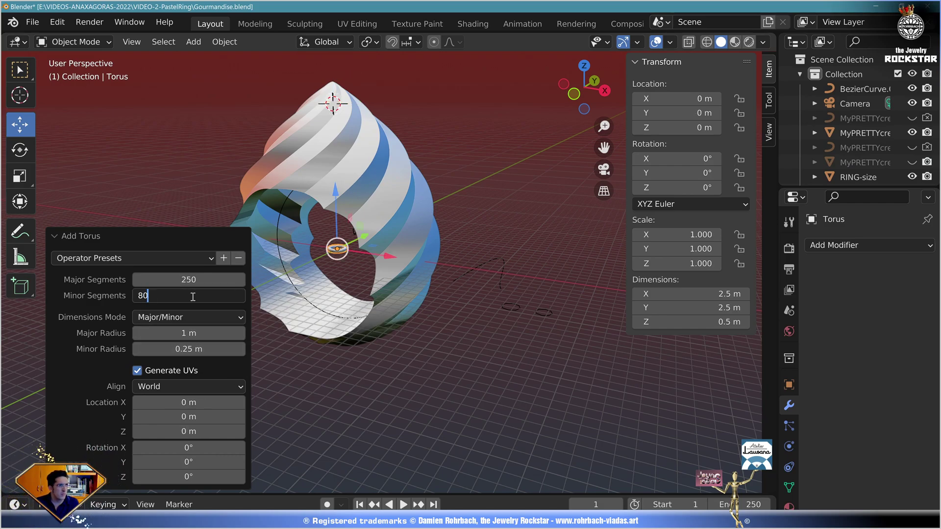
key("Return")
Step: Set the torus location to the origin, major radius 10 m and minor radius 1 m
mouse_move(189, 402)
left_mouse_down()
mouse_move(189, 431)
mouse_move(200, 403)
left_mouse_up()
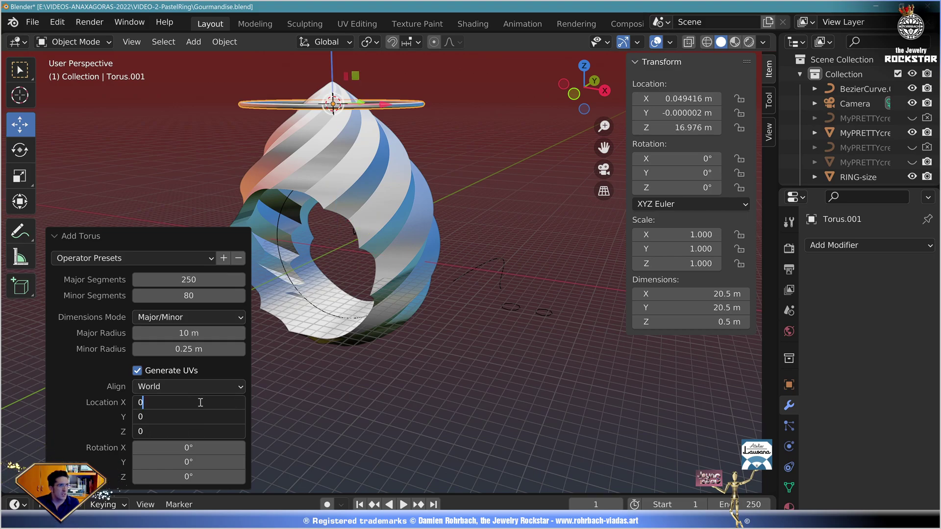
key("Return")
left_click(197, 335)
type("10")
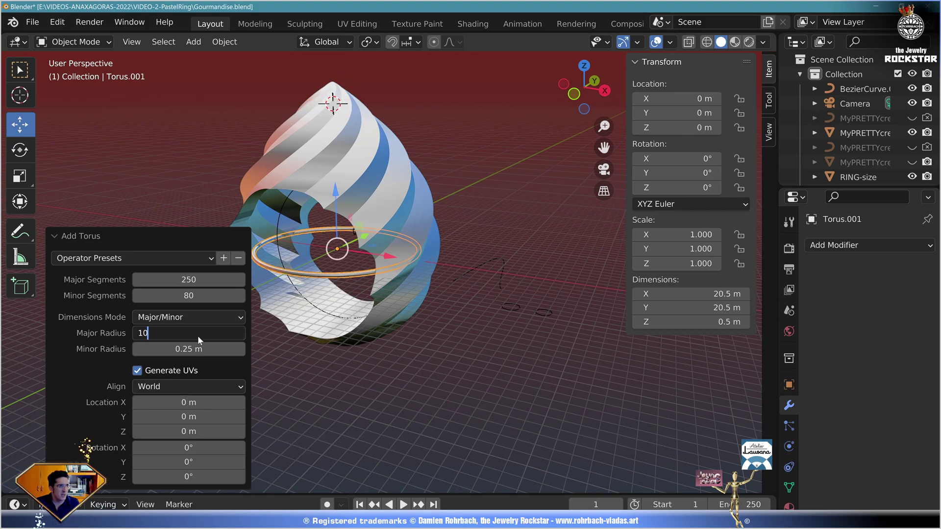
key("Return")
left_click(194, 350)
type("1")
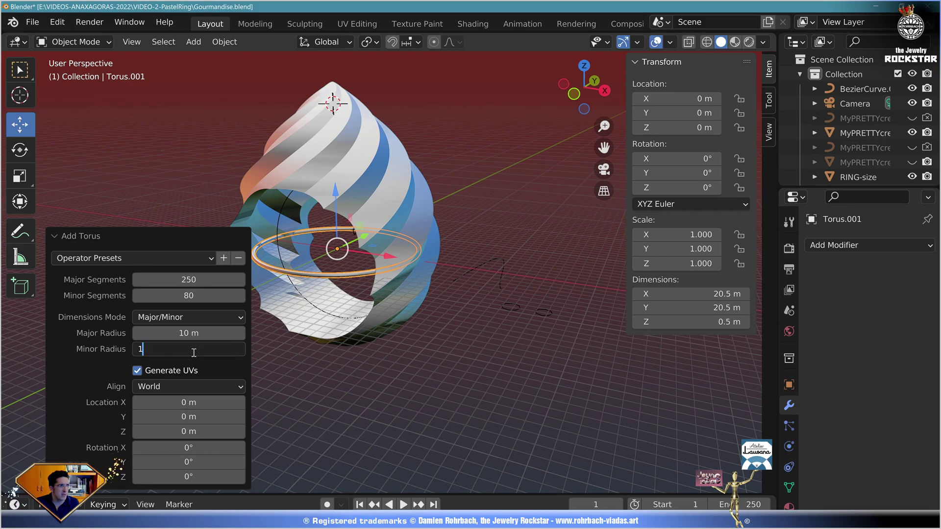
key("Return")
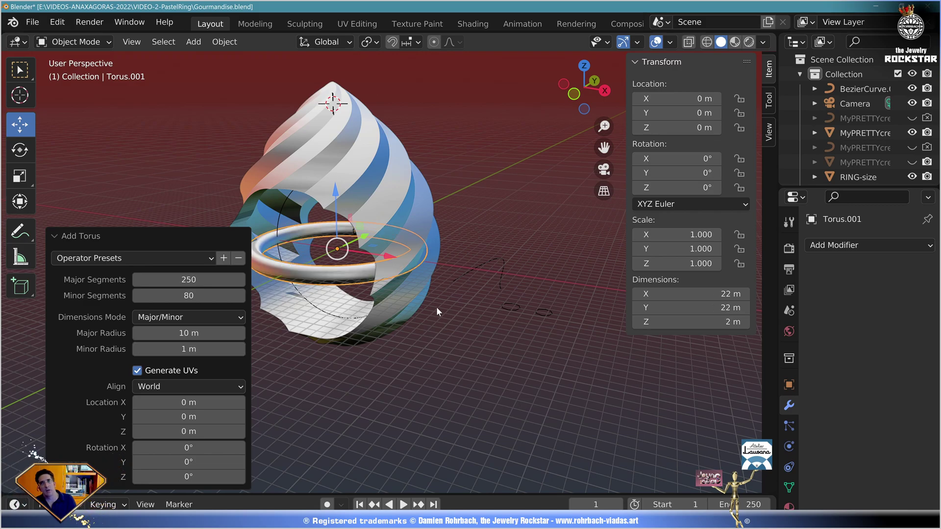
Step: Rotate and move the torus into place around the cream shape from the right view
left_click_drag(583, 93, 588, 125)
left_click(590, 101)
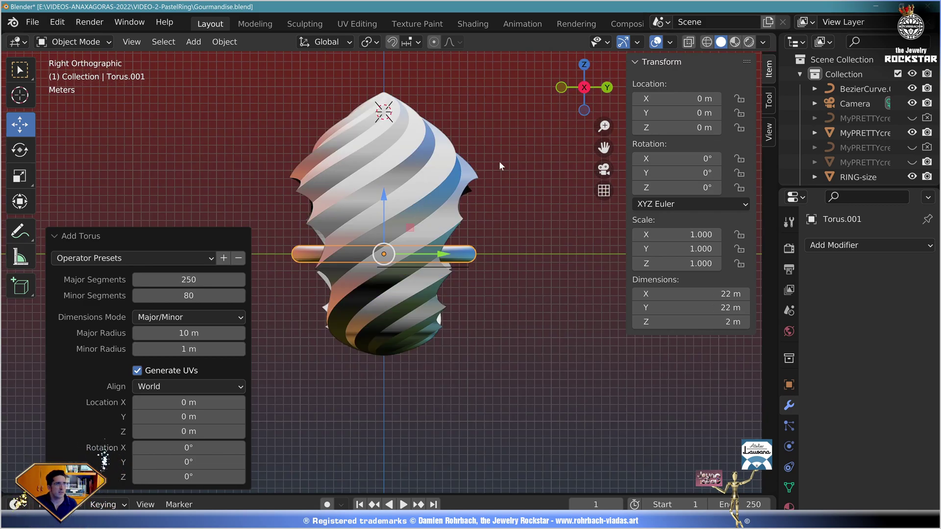
scroll(406, 225, "up", 3)
key("r")
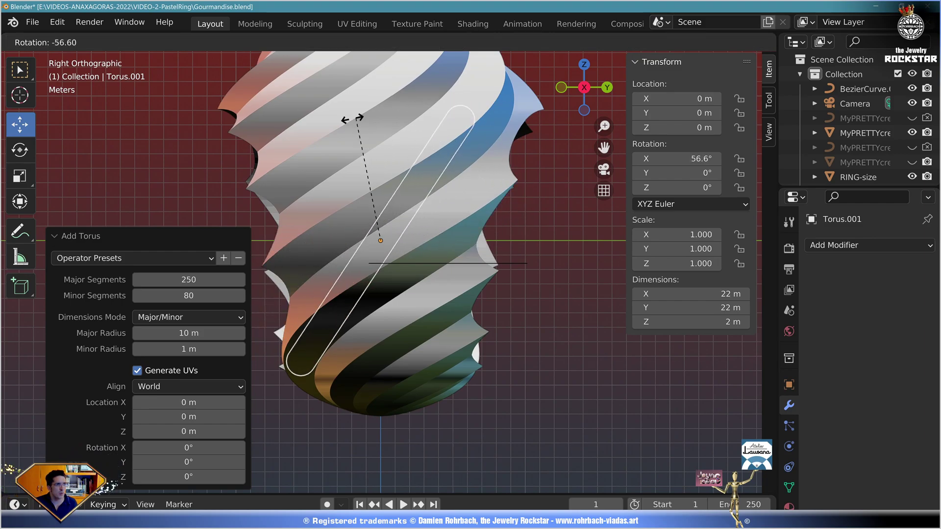
left_click(273, 171)
middle_click_drag(435, 213, 477, 248, "shift")
key("g")
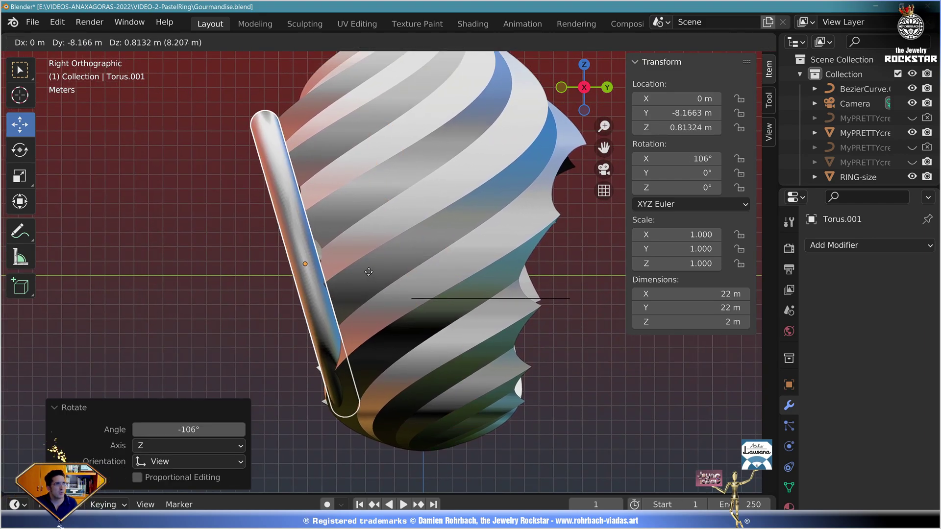
left_click(343, 235)
key("r")
left_click(435, 185)
Step: Shrink the torus to 0.953, then stretch it along Y and shift it along Y
key("KP_1")
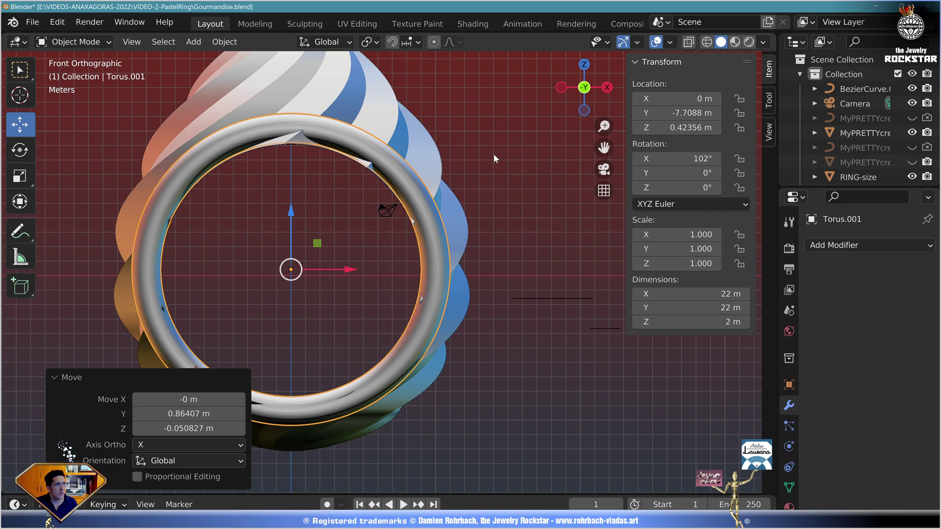
key("s")
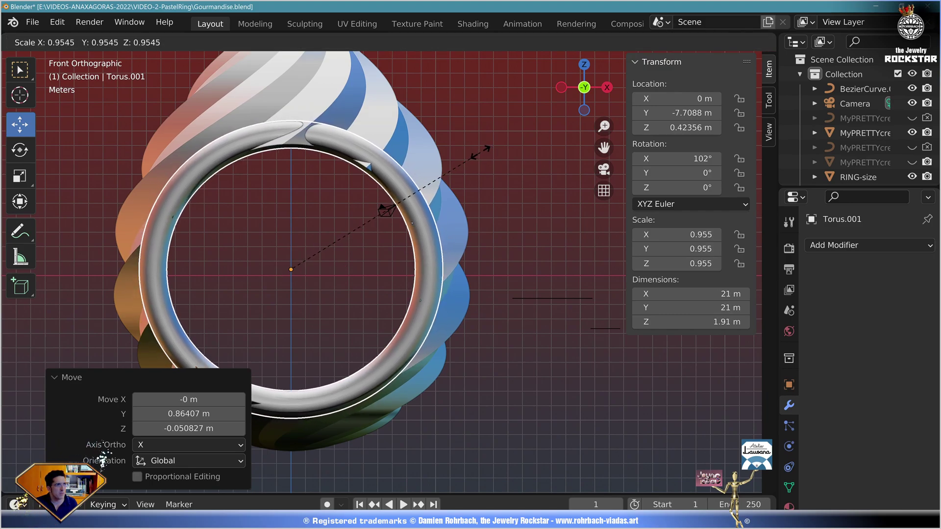
left_click(480, 152)
key("KP_3")
key("s")
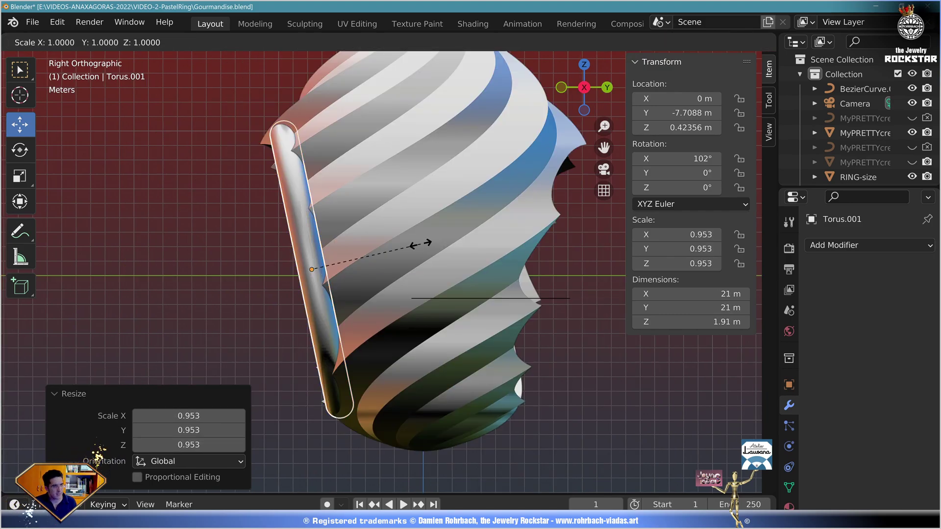
key("y")
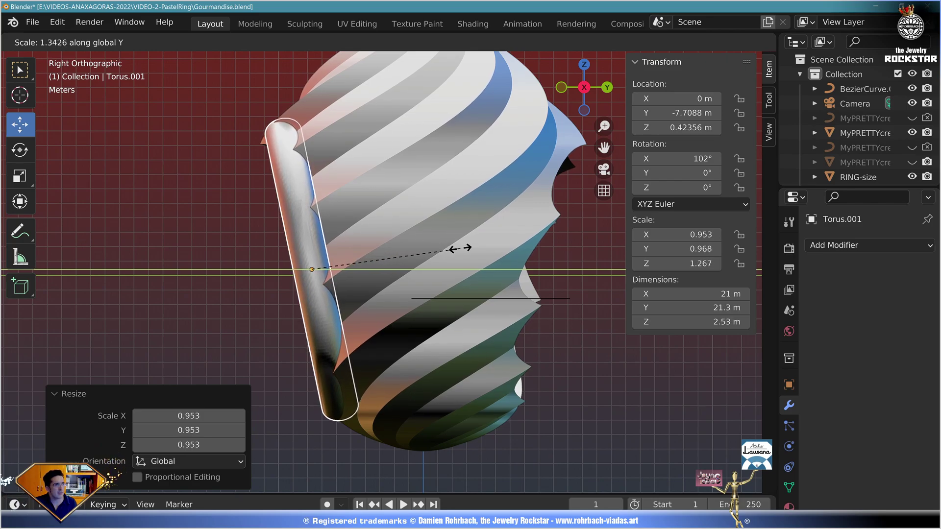
left_click(460, 248)
key("g")
key("y")
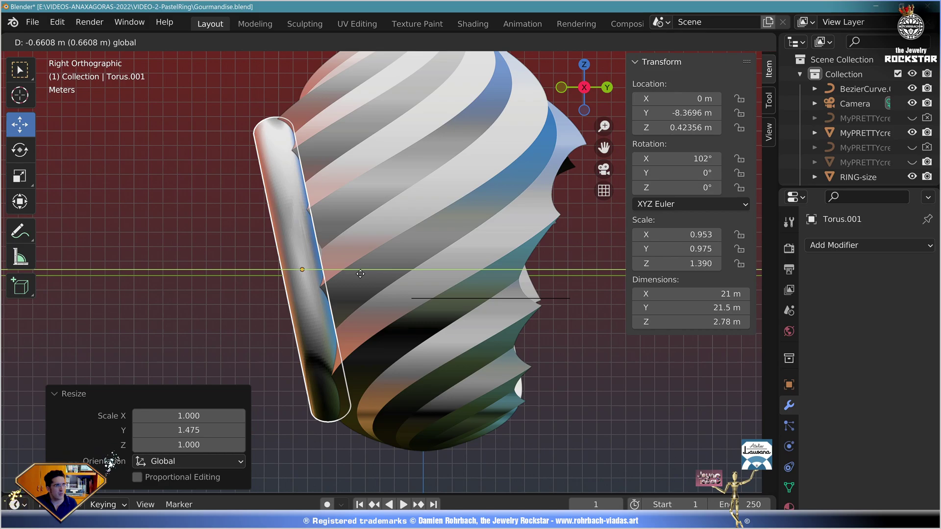
left_click(360, 274)
Step: Shade the torus smooth
left_click(224, 42)
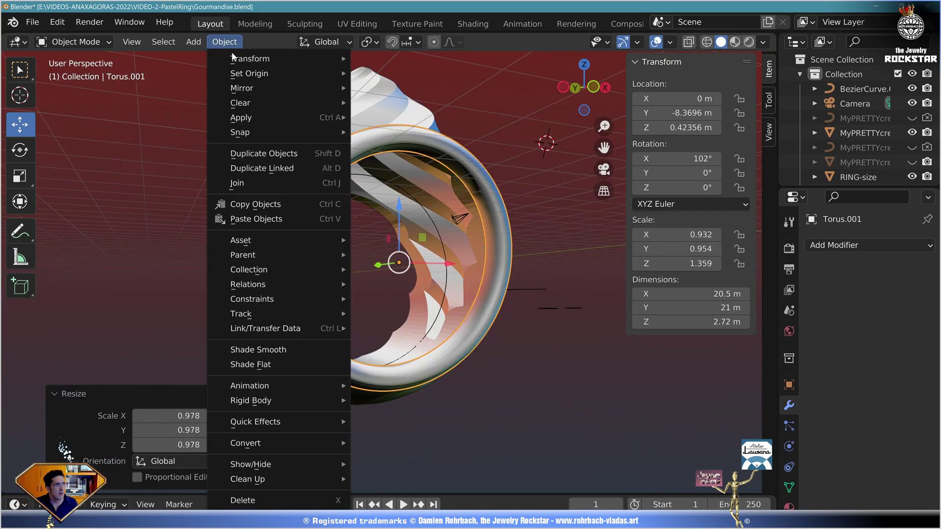
left_click(258, 349)
middle_click_drag(358, 271, 484, 202)
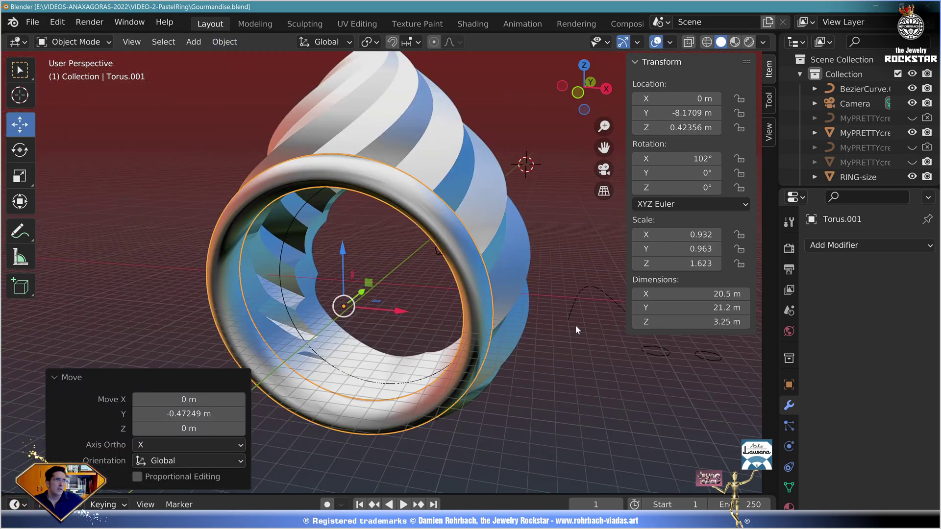
Step: Add a Boolean Difference modifier cutting the torus with RING-size.001
left_click(836, 248)
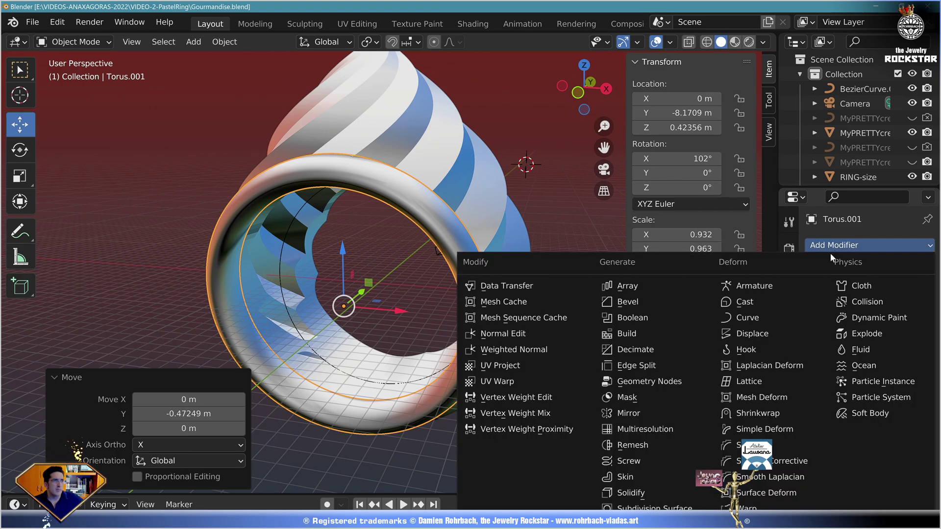
left_click(672, 319)
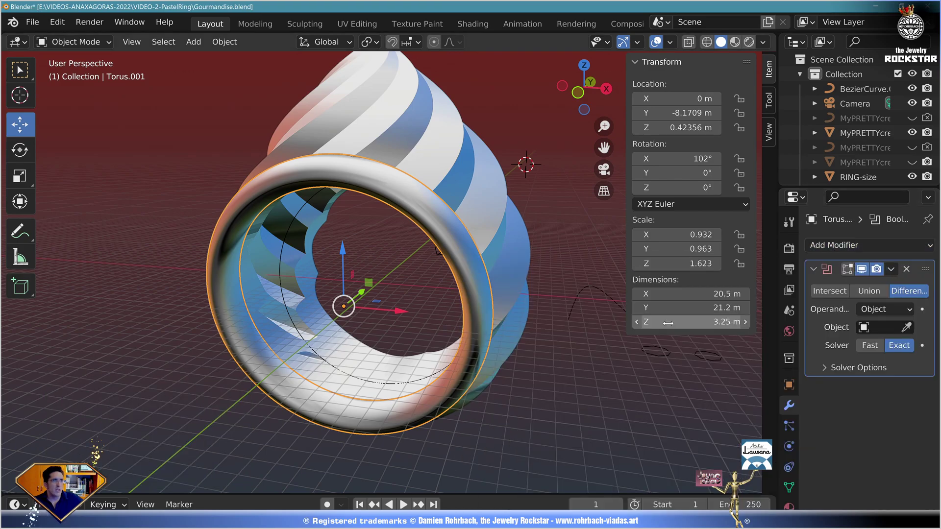
left_click(881, 327)
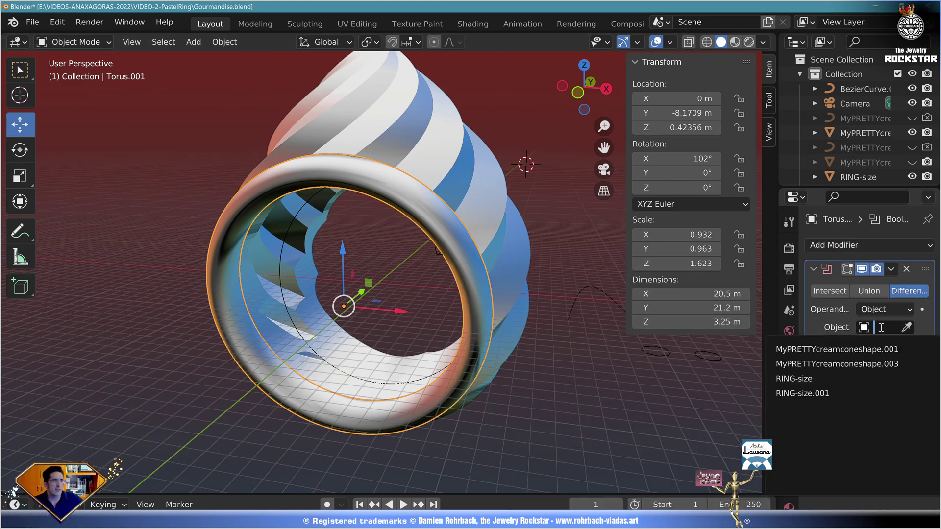
left_click(837, 393)
middle_click_drag(400, 365, 413, 360)
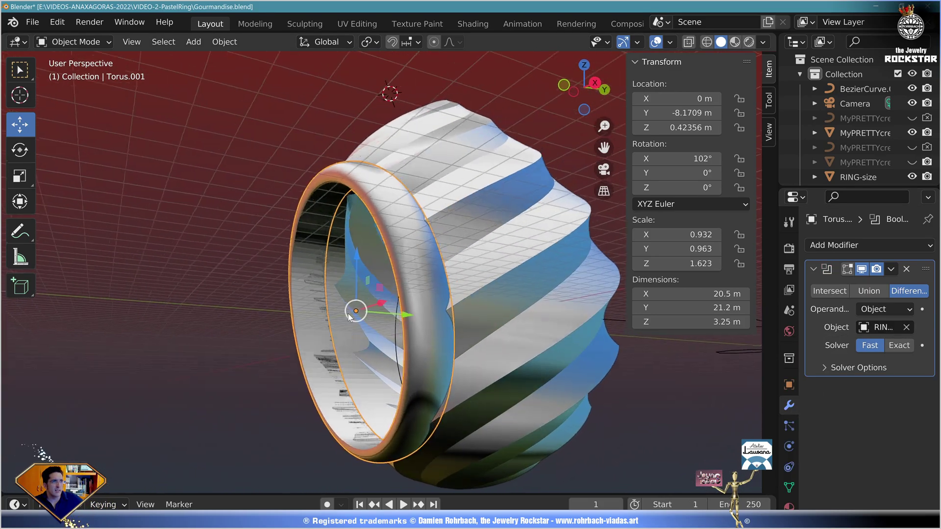
middle_click_drag(347, 313, 433, 377)
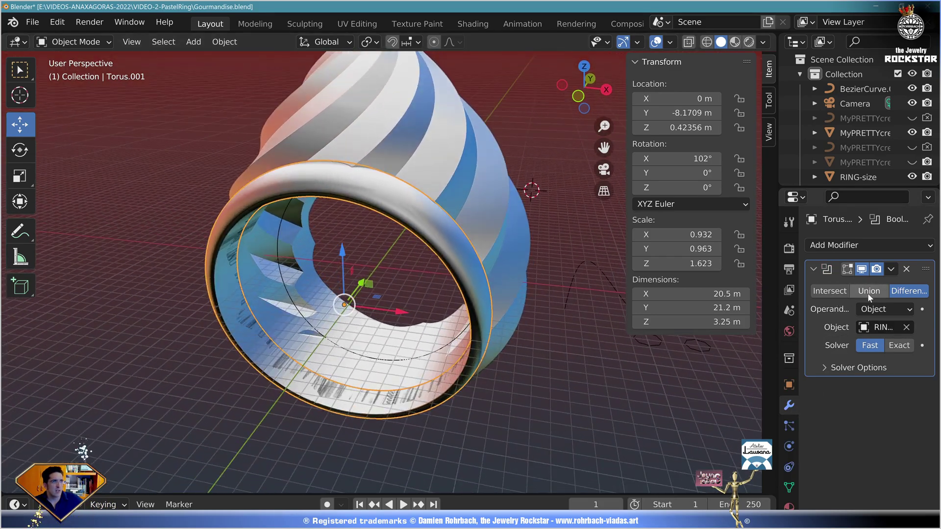
Step: Add a Mirror modifier to the torus
left_click(872, 246)
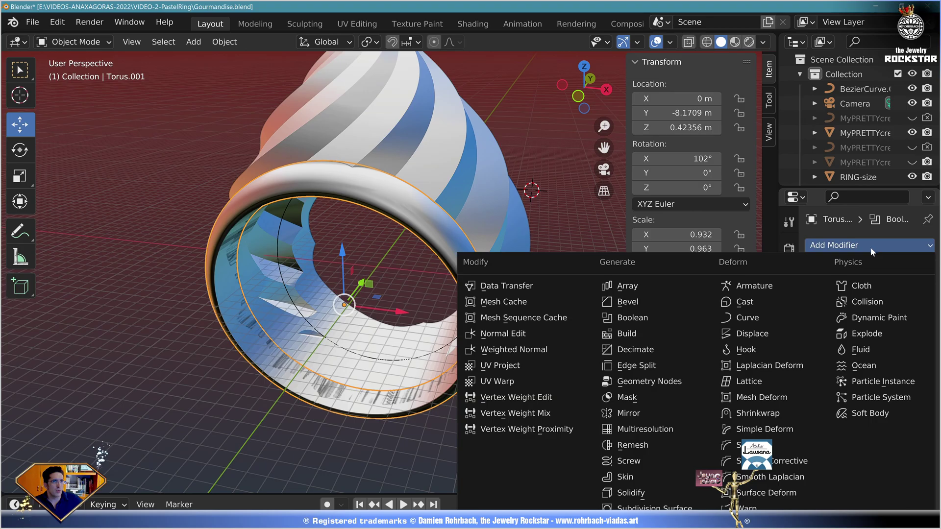
left_click(652, 411)
middle_click_drag(513, 284, 502, 315)
Step: Apply all transforms to the torus and enable mirroring along the Y axis
key("ctrl+a")
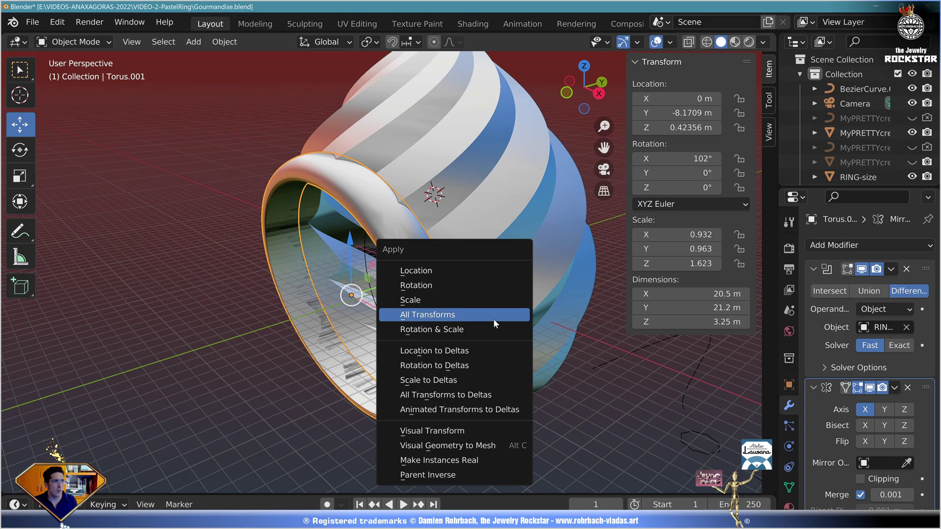
left_click(500, 316)
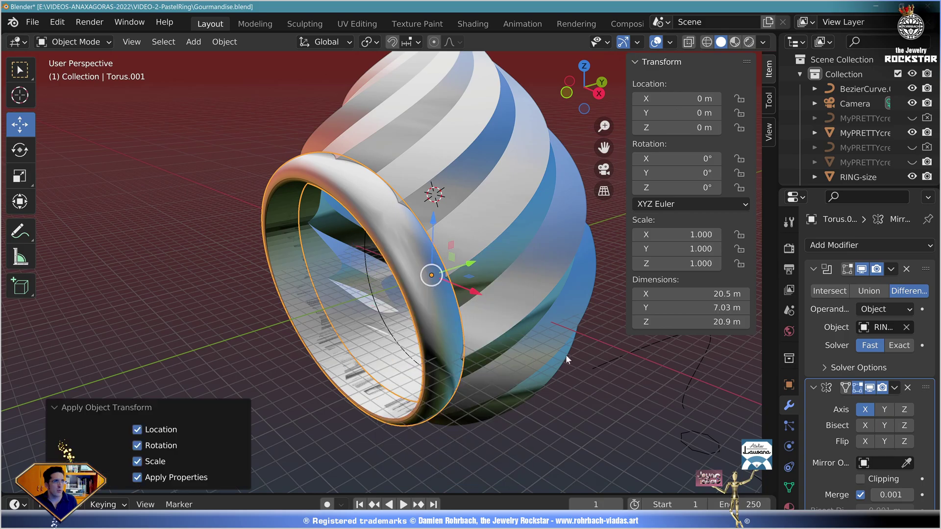
left_click(887, 411)
middle_click_drag(635, 412, 280, 296)
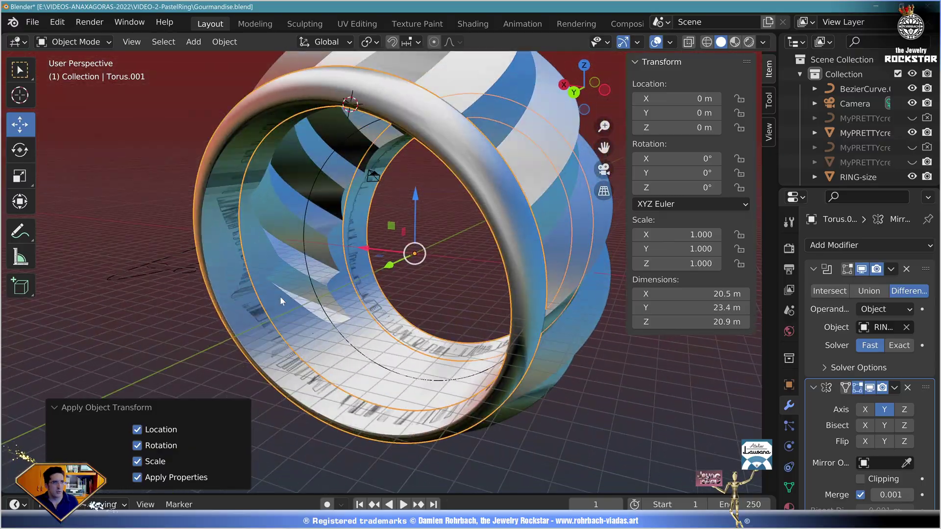
middle_click_drag(249, 214, 480, 378)
Step: Save the blend file with Ctrl+S
left_click(480, 378)
key("ctrl+s")
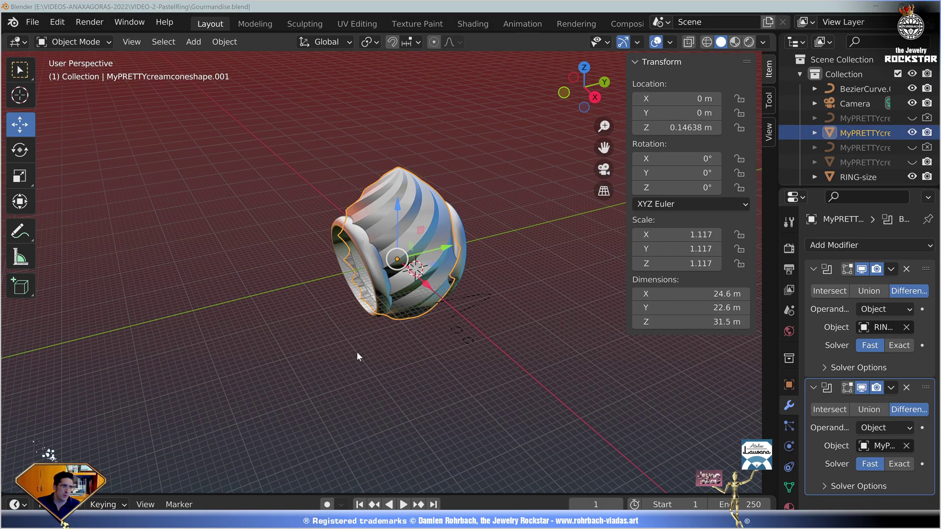
middle_click_drag(437, 299, 421, 267)
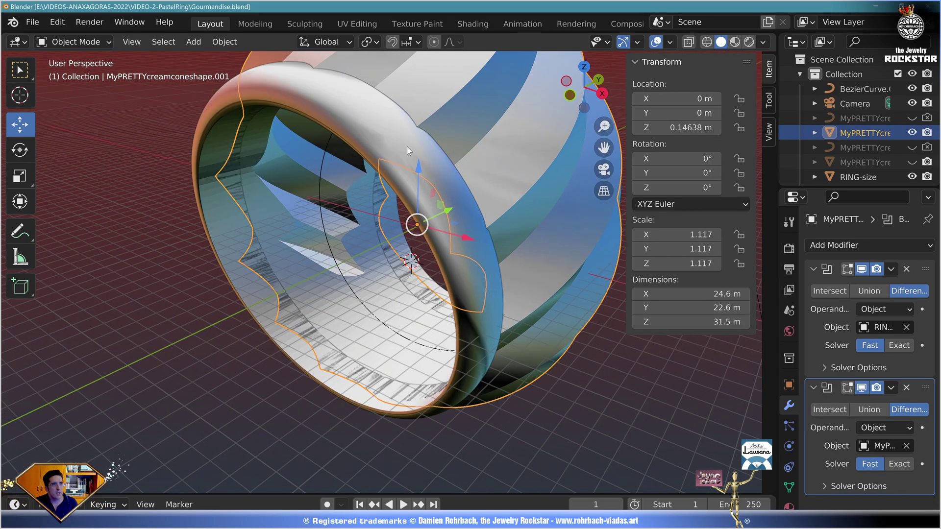
left_click(390, 124)
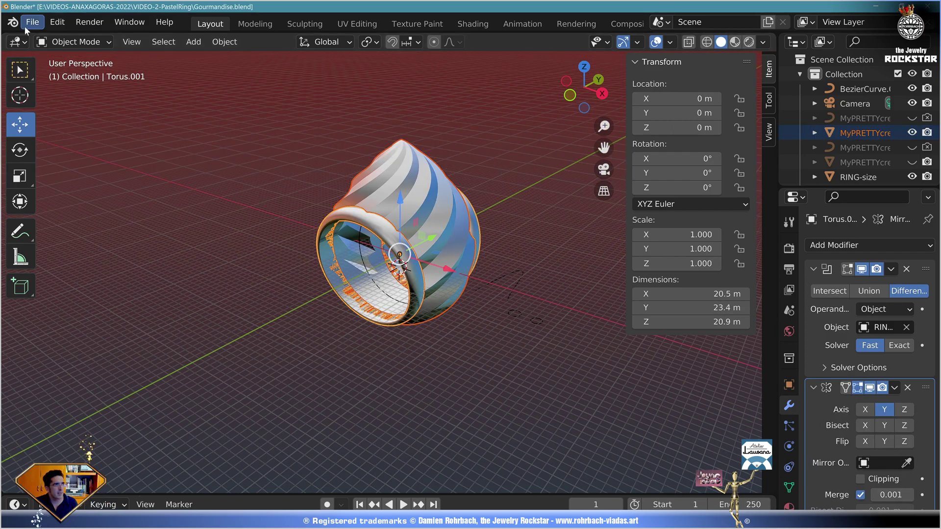
Step: Export the selected objects as an STL with Selection Only and Apply Modifiers enabled
left_click(24, 25)
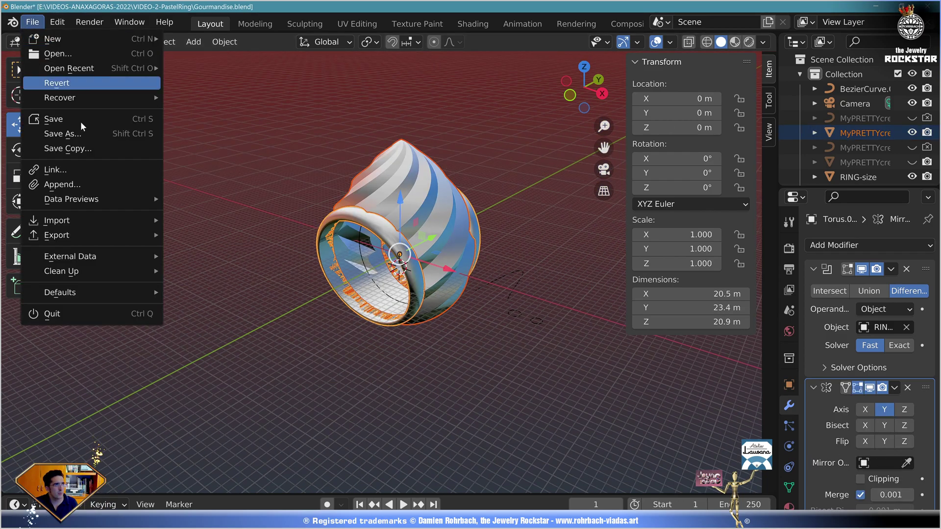
mouse_move(125, 237)
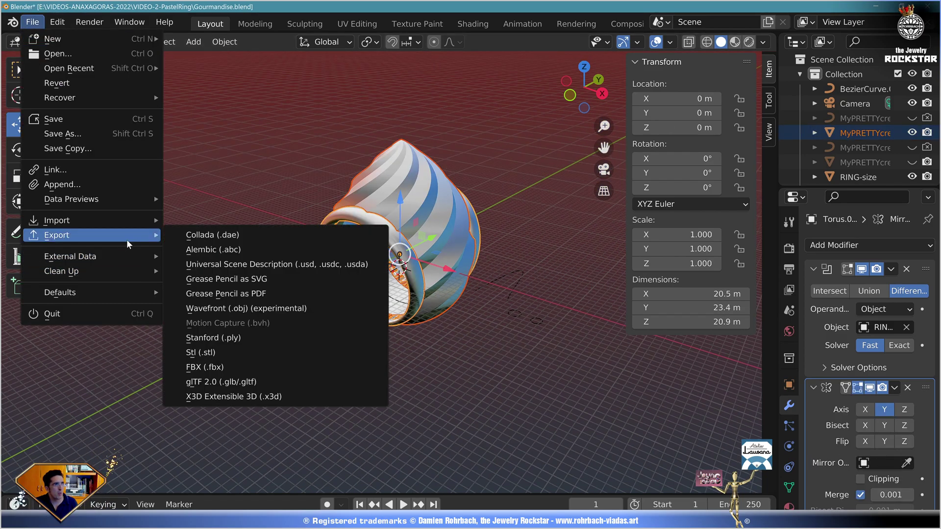
left_click(219, 352)
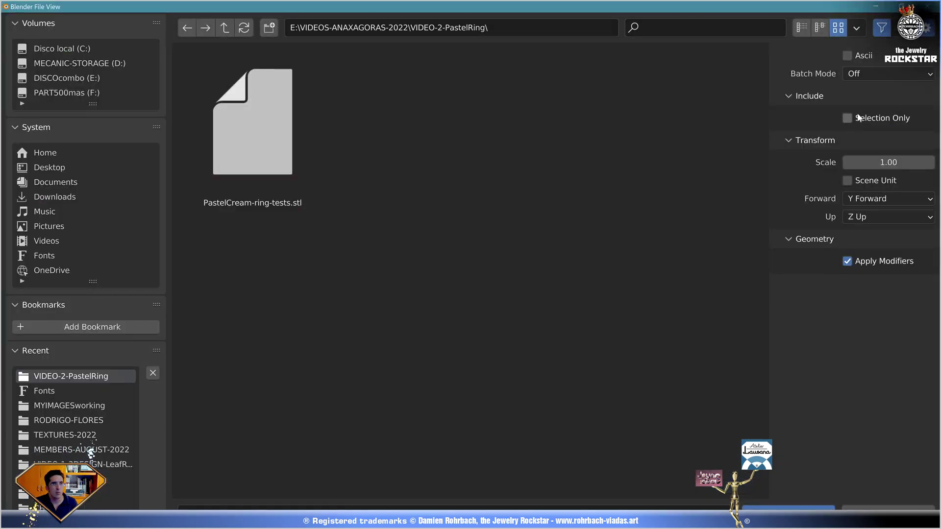
left_click(847, 118)
left_click(788, 507)
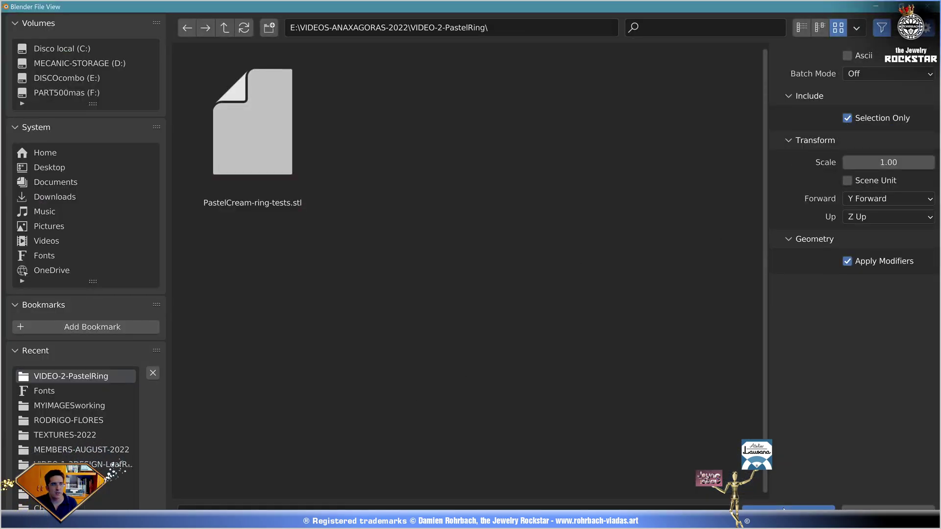
Step: Create a new collection named 'RING' in the Outliner and move the Camera into it
left_click_drag(857, 187, 857, 329)
right_click(784, 289)
left_click(798, 289)
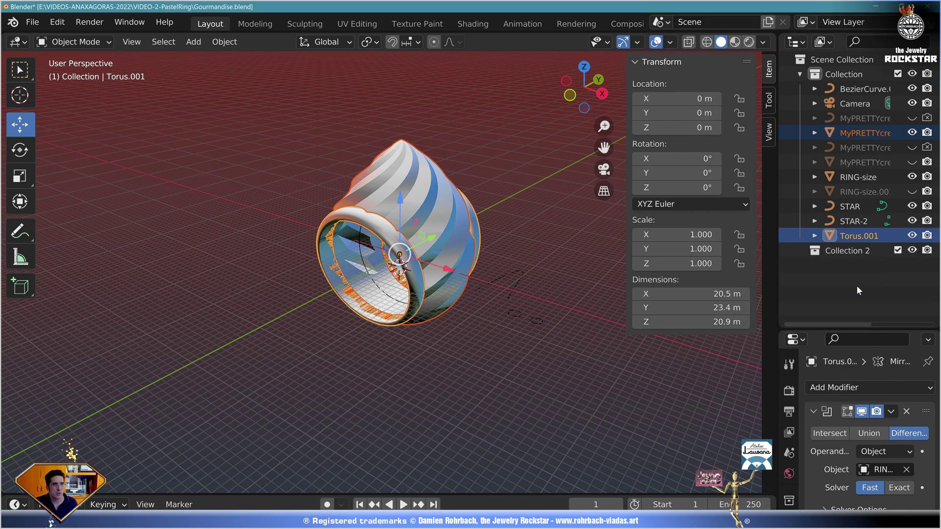
double_click(845, 250)
type("RING")
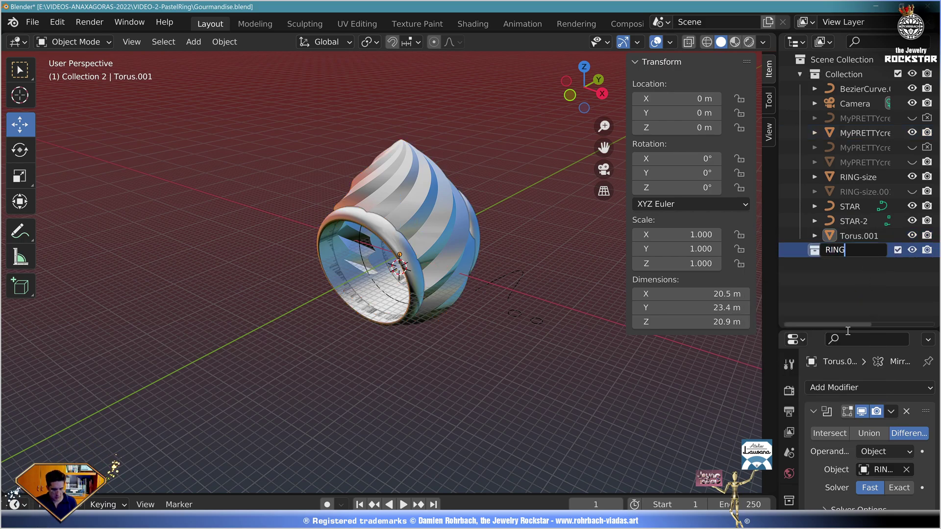
key("Return")
left_click(855, 104)
left_click_drag(854, 104, 841, 250)
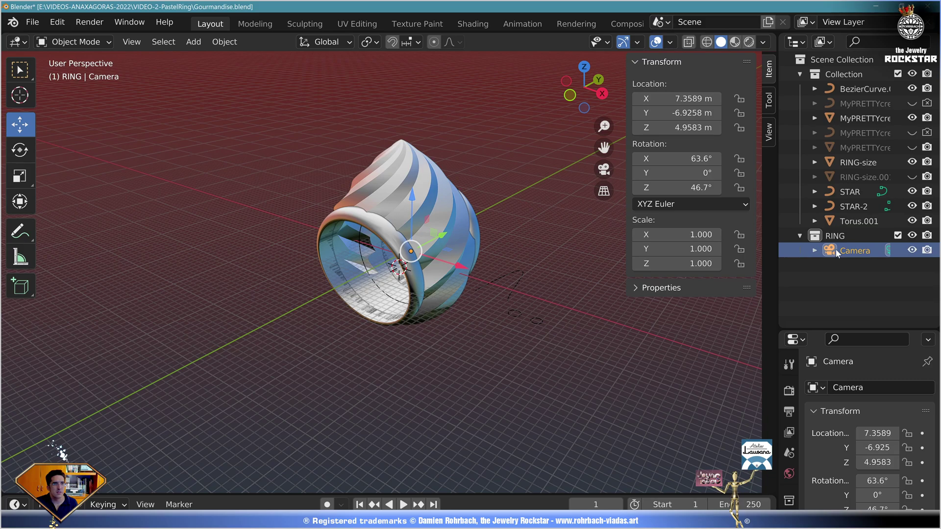
Step: Import Gourmandise.stl into the scene
left_click(38, 23)
mouse_move(75, 226)
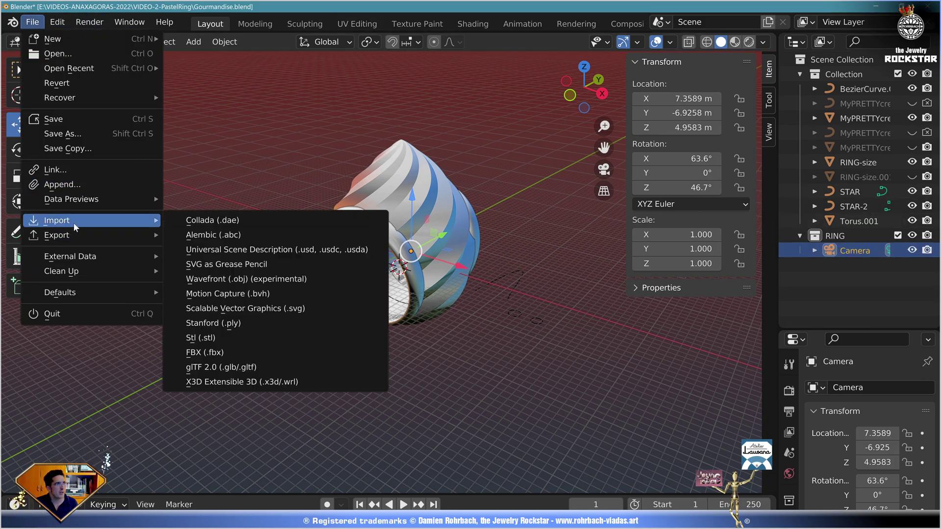
left_click(225, 338)
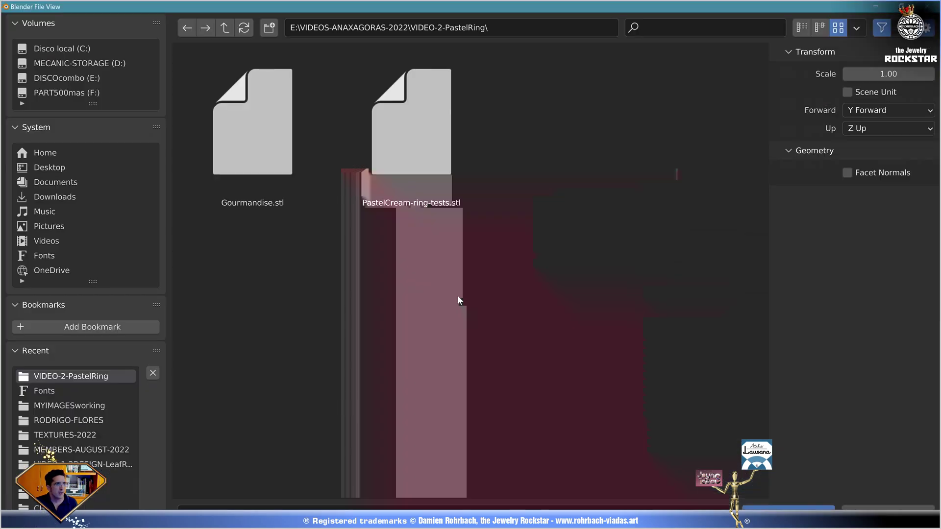
double_click(249, 115)
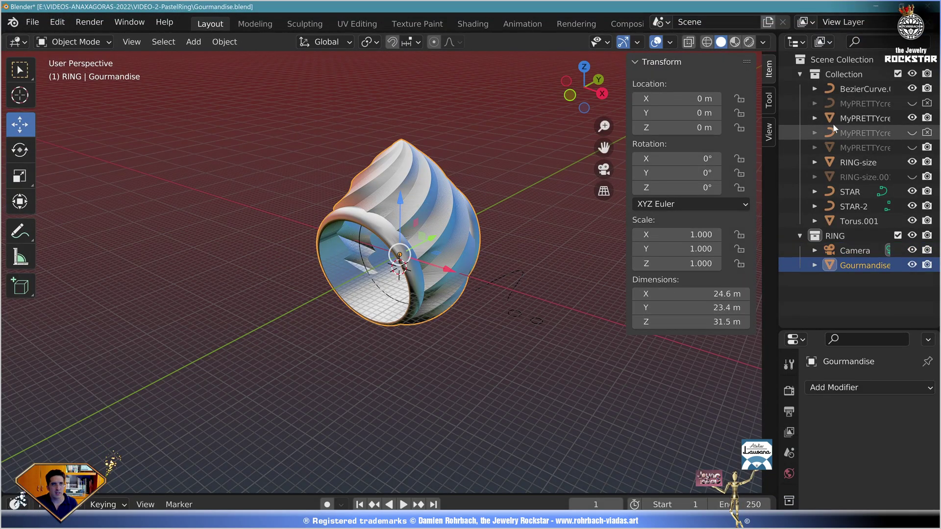
Step: Hide the original Collection and frame the imported ring in the viewport
left_click(912, 74)
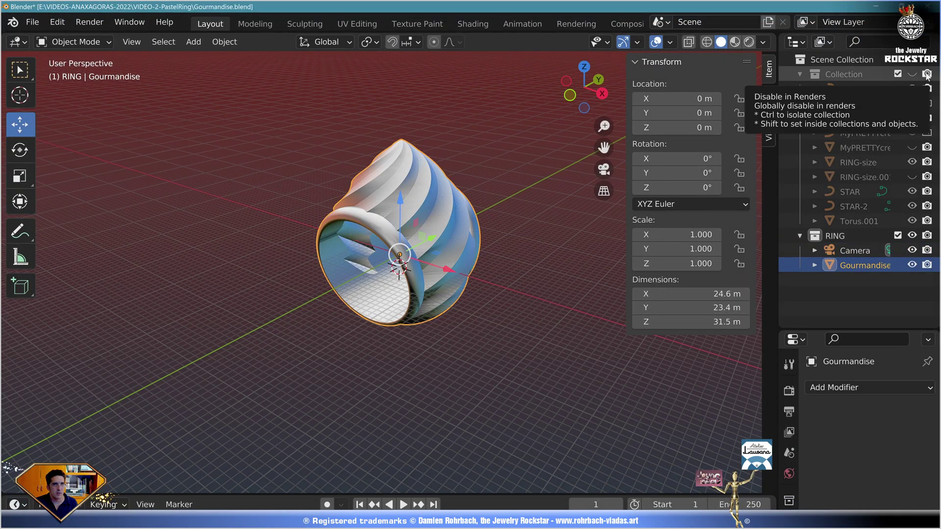
middle_click_drag(448, 288, 446, 233)
scroll(438, 208, "up", 4)
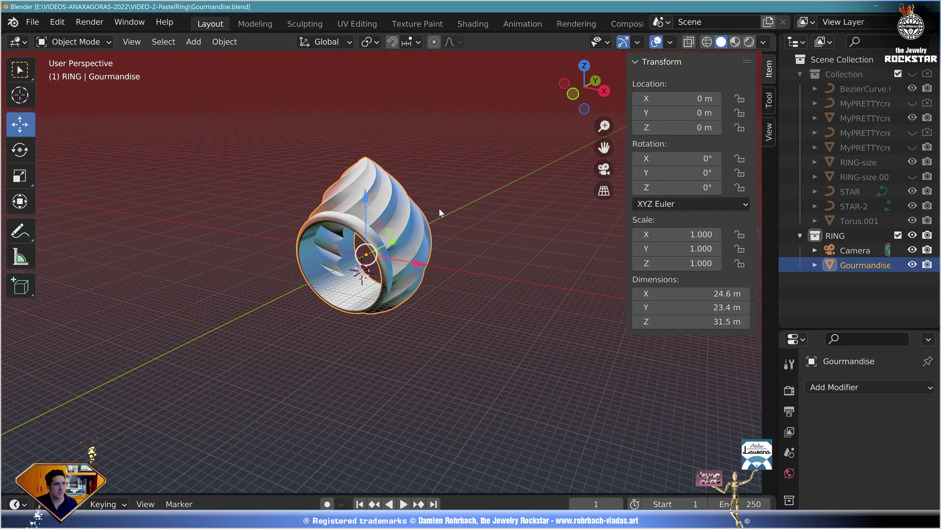
middle_click_drag(442, 193, 455, 208, "shift")
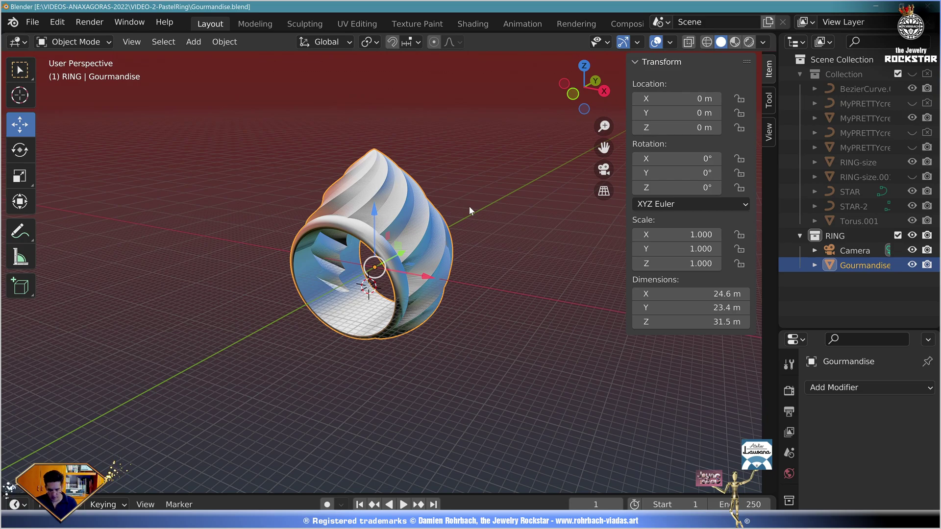
Step: Look through the camera and set render Resolution Y to 1920 for a square frame
key("ctrl+alt+KP_0")
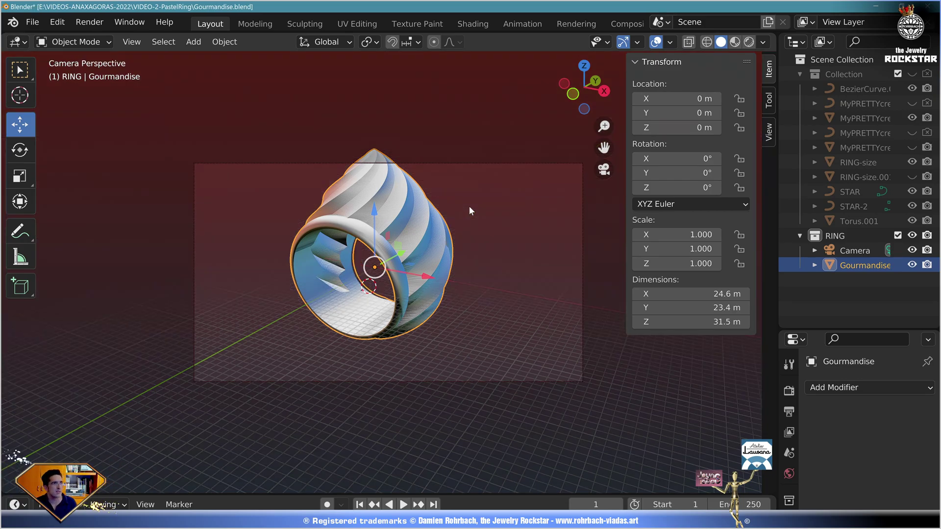
left_click(788, 412)
left_click(881, 422)
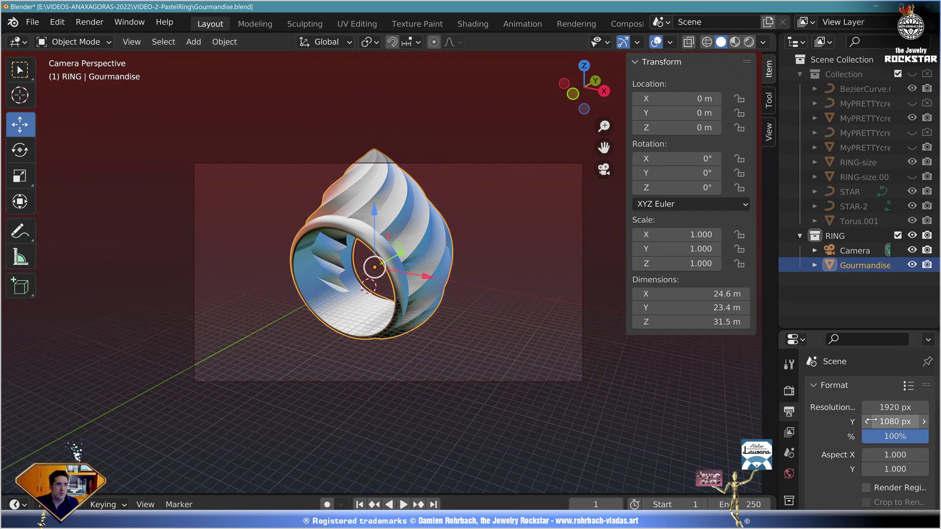
type("19")
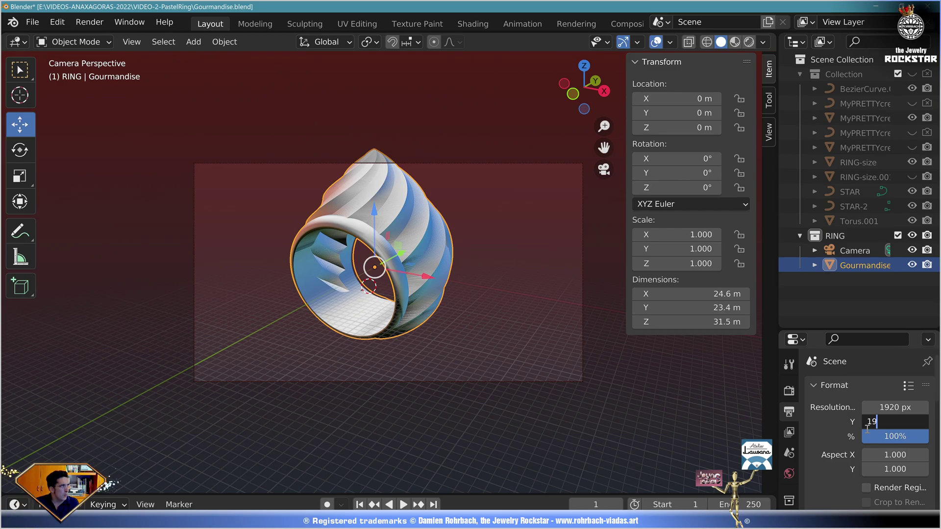
type("20")
key("Return")
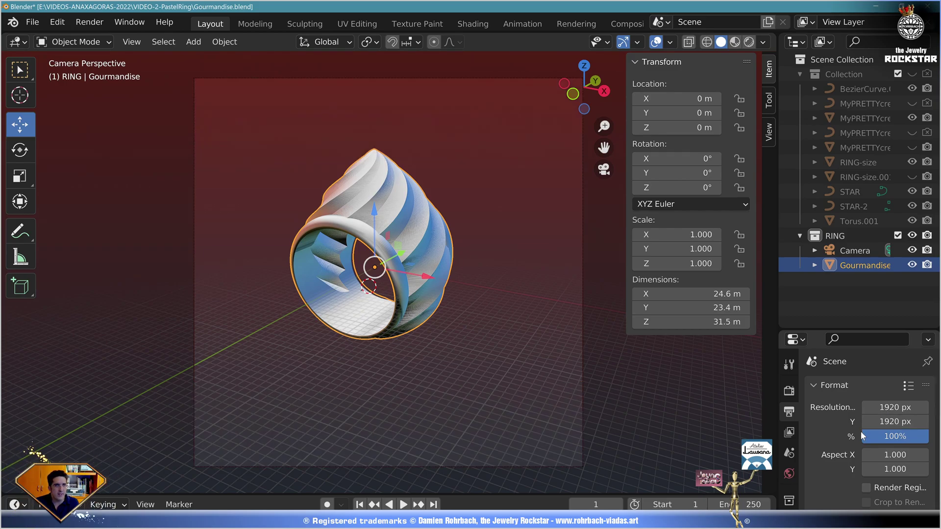
Step: Set the camera's viewport display size to 150 m
left_click(855, 250)
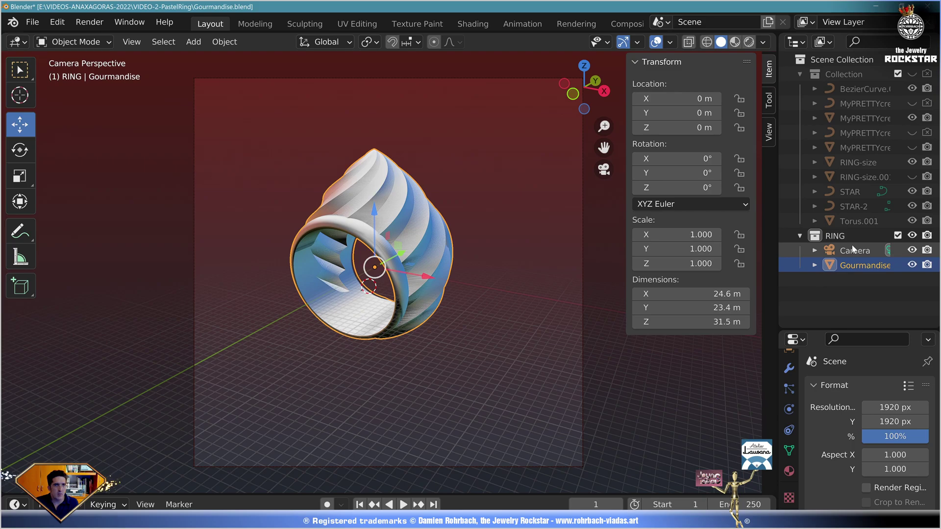
left_click(789, 469)
scroll(843, 437, "down", 8)
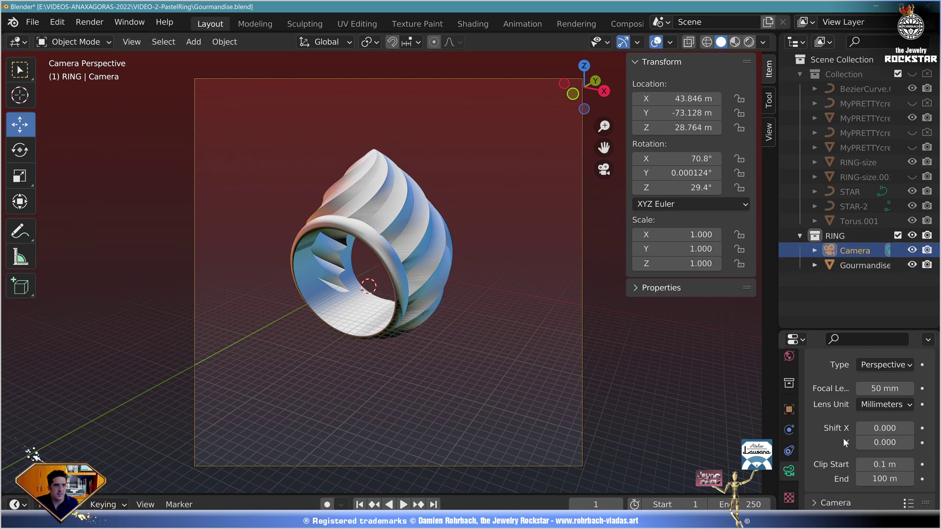
left_click(845, 445)
scroll(860, 446, "down", 3)
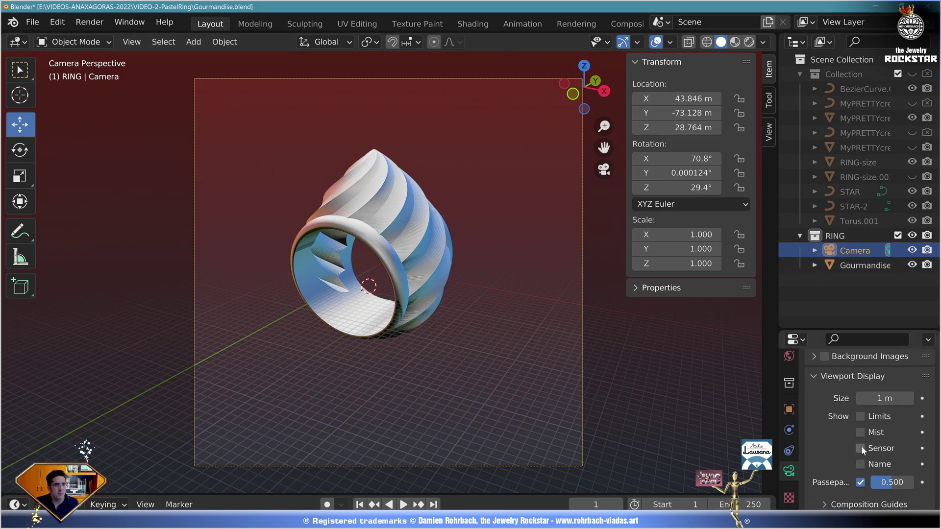
key("Return")
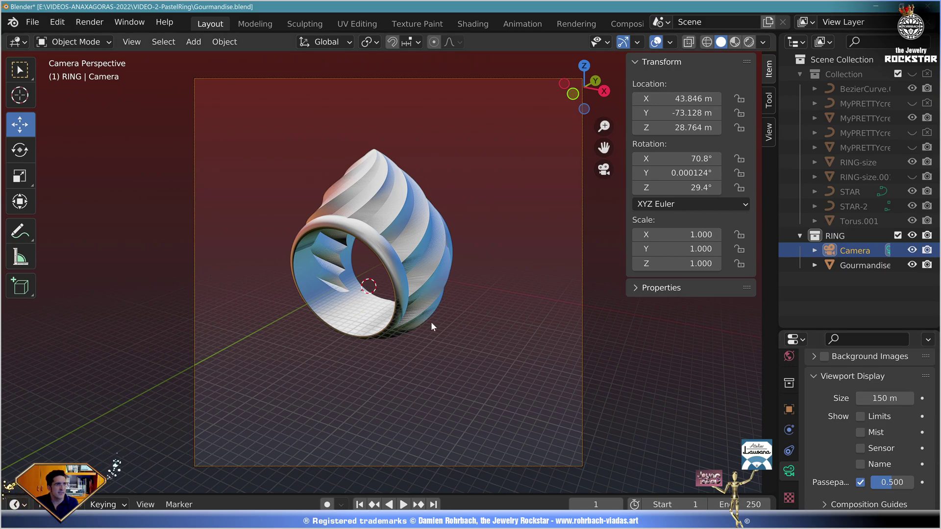
Step: Move the camera nearer the ring, to X 22.421, Y −40.958, Z 20.326 m
key("KP_3")
scroll(372, 294, "down", 4)
left_click(396, 237)
key("KP_7")
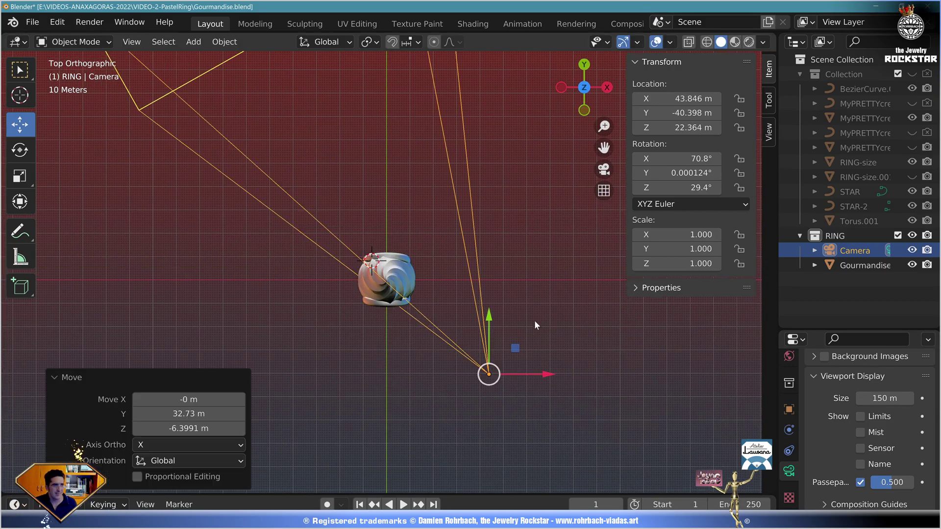
key("g")
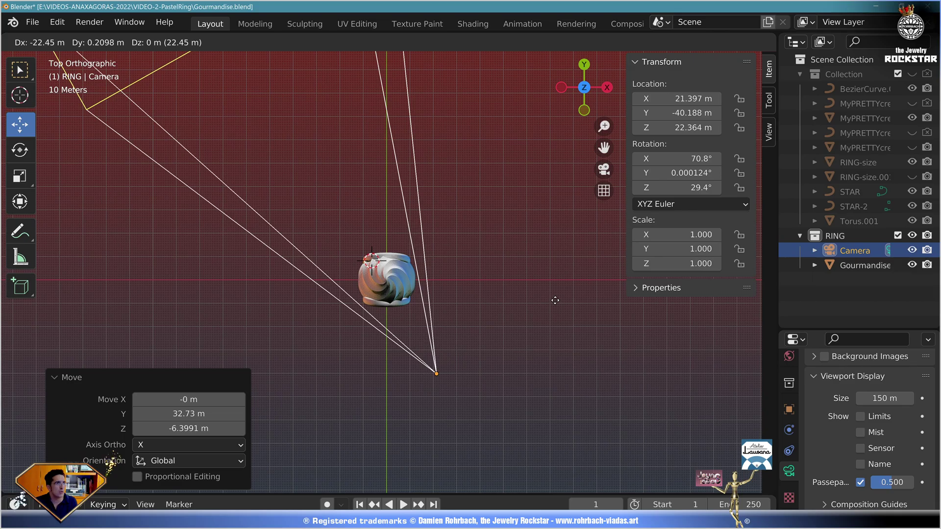
left_click(558, 299)
key("KP_0")
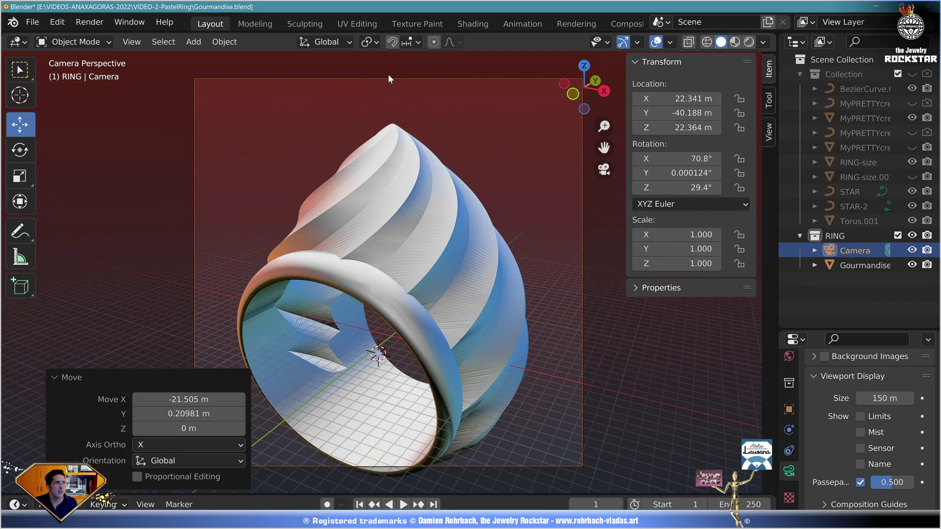
key("g")
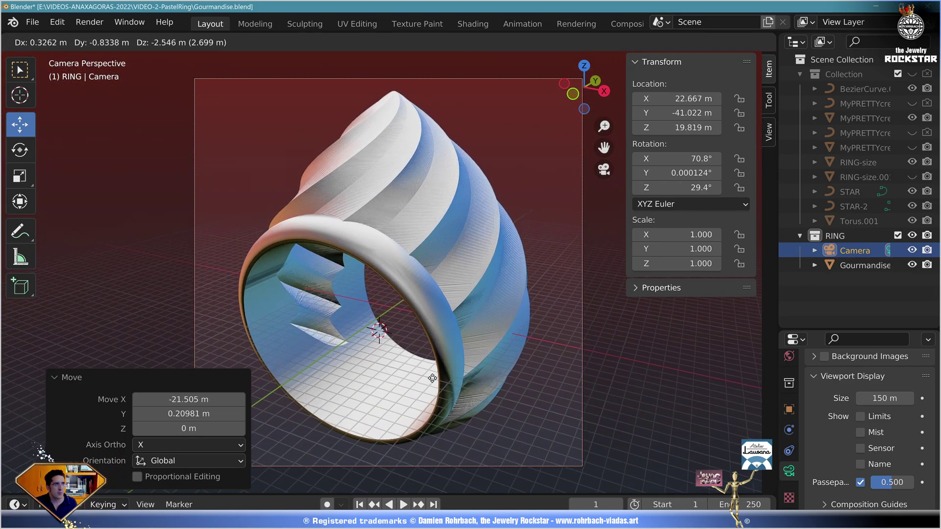
left_click(414, 335)
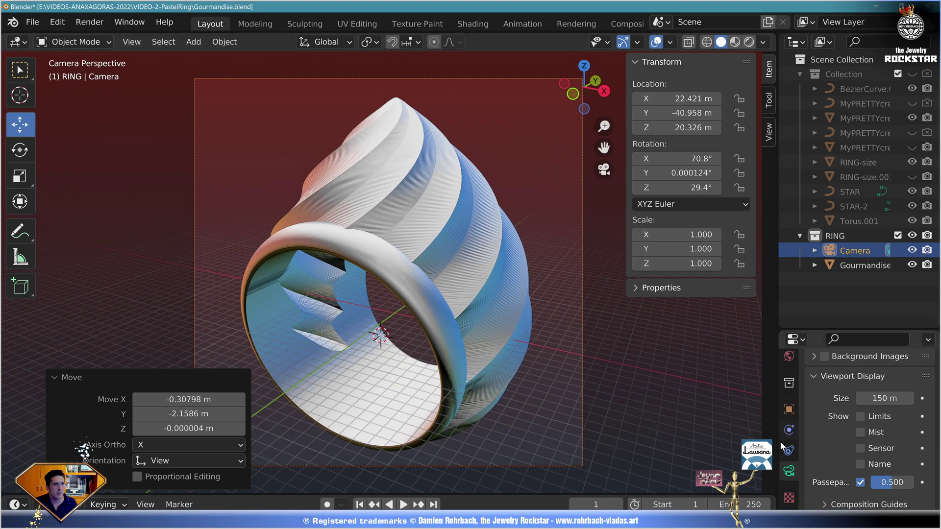
scroll(837, 401, "up", 10)
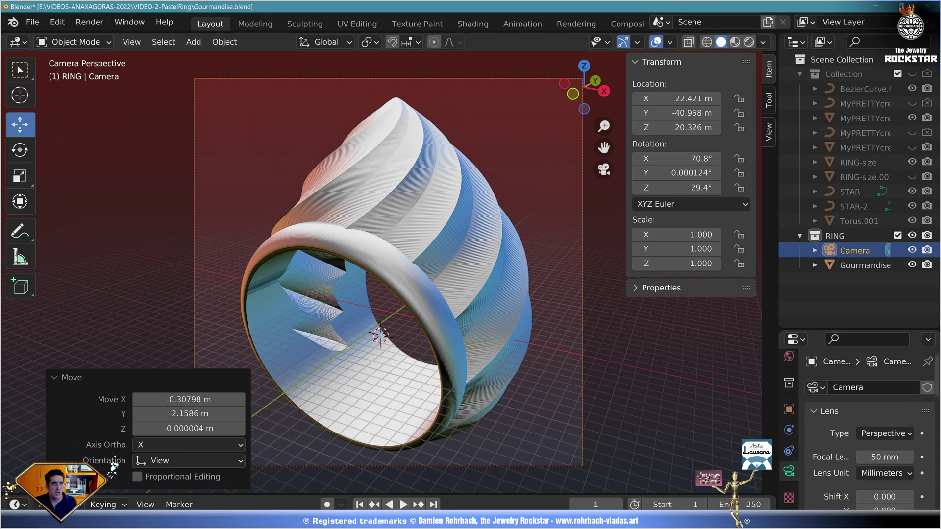
Step: Lower the camera's focal length from 50 to 40 mm and nudge the camera slightly
left_click_drag(885, 456, 857, 457)
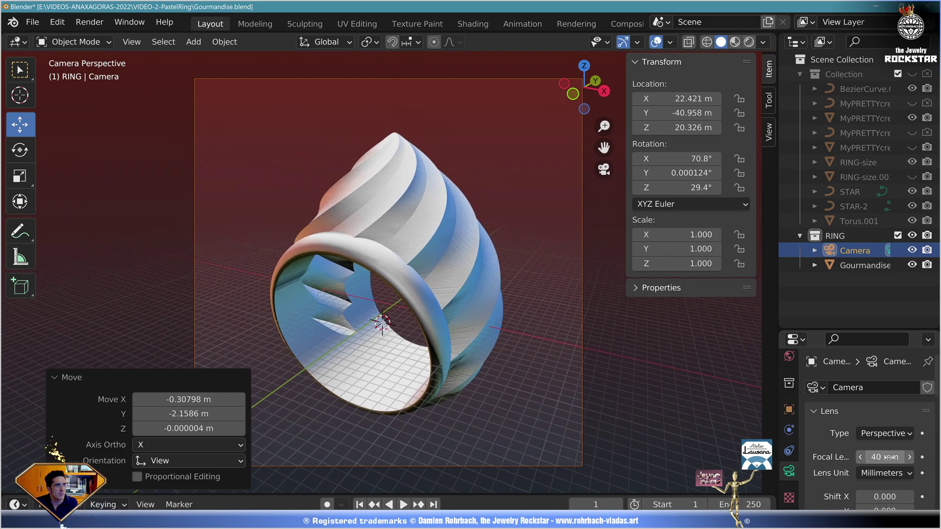
key("g")
left_click(275, 98)
Step: Add a 400 m floor plane just under the ring at Z −12.143 m
left_click(194, 41)
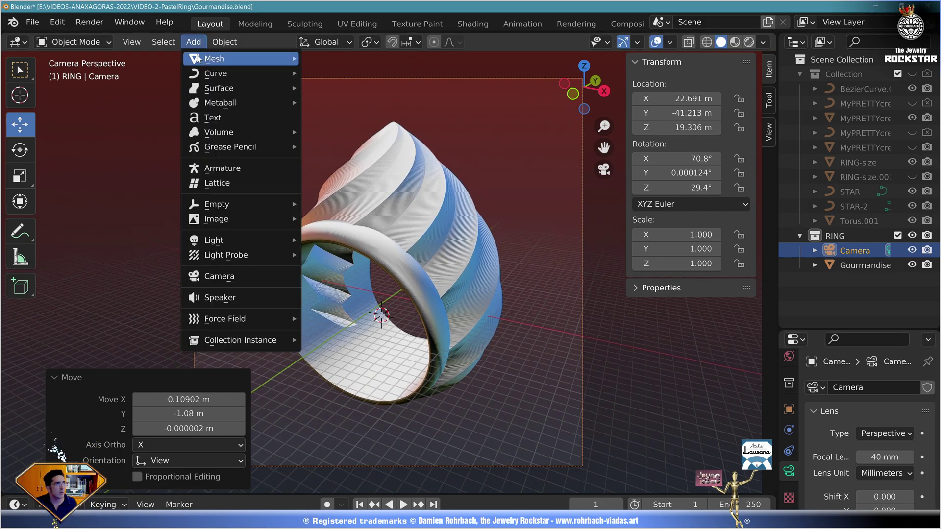
mouse_move(214, 59)
left_click(343, 59)
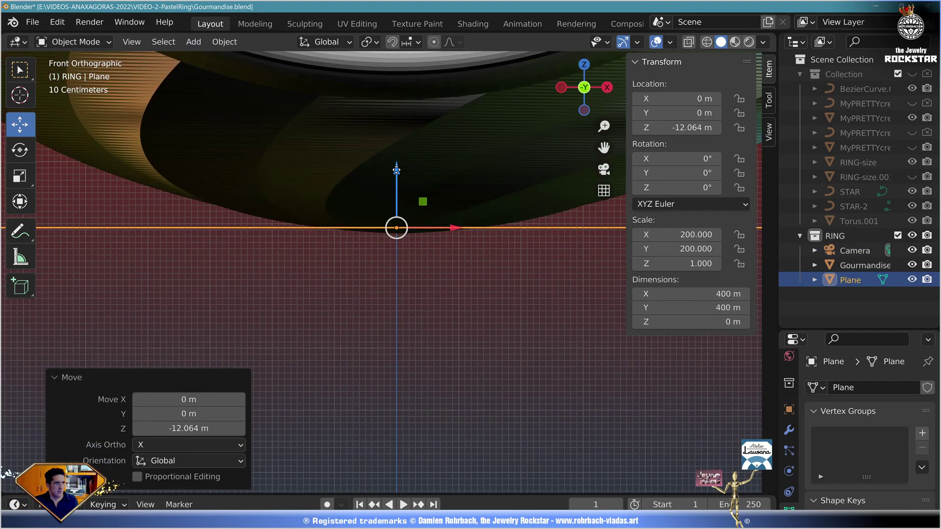
key("g")
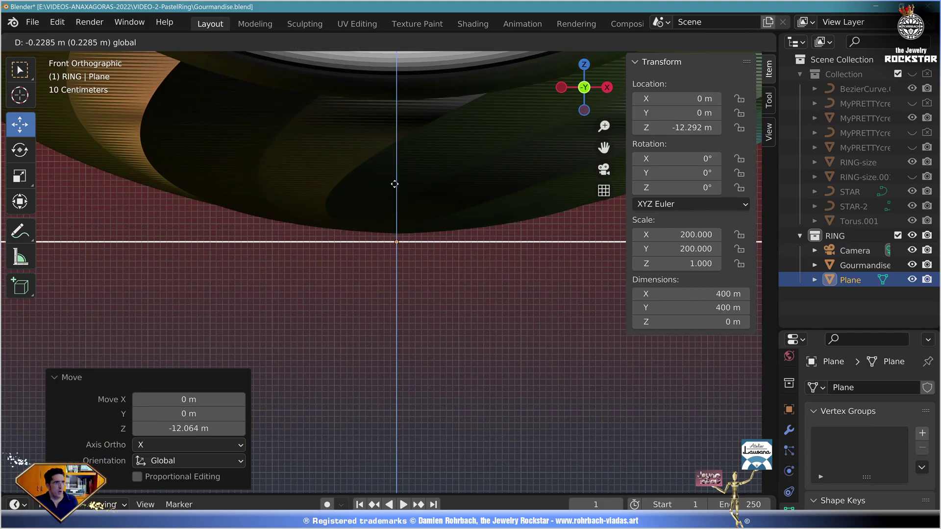
left_click(398, 175)
scroll(451, 294, "down", 5)
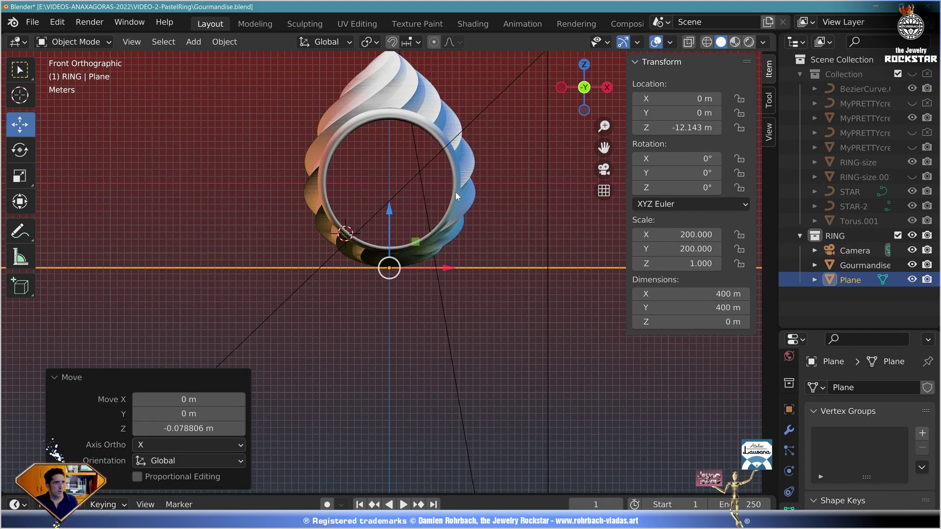
middle_click_drag(455, 192, 419, 233)
key("KP_0")
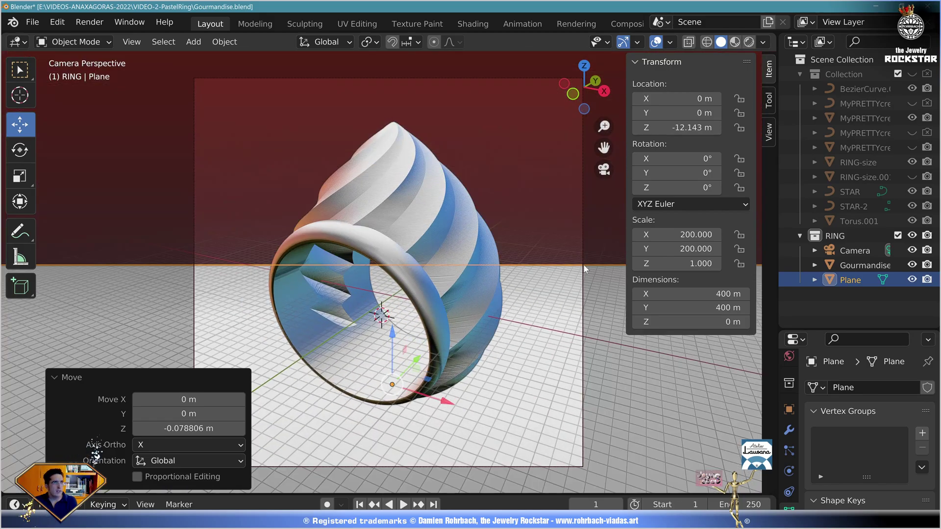
Step: Extend the camera's clip end to 12000 m
left_click(875, 250)
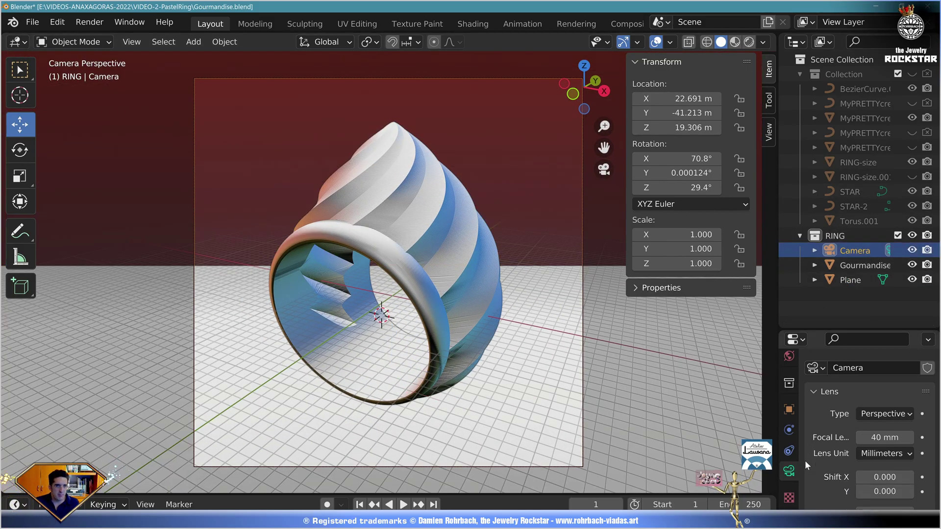
scroll(852, 459, "down", 3)
scroll(848, 468, "down", 3)
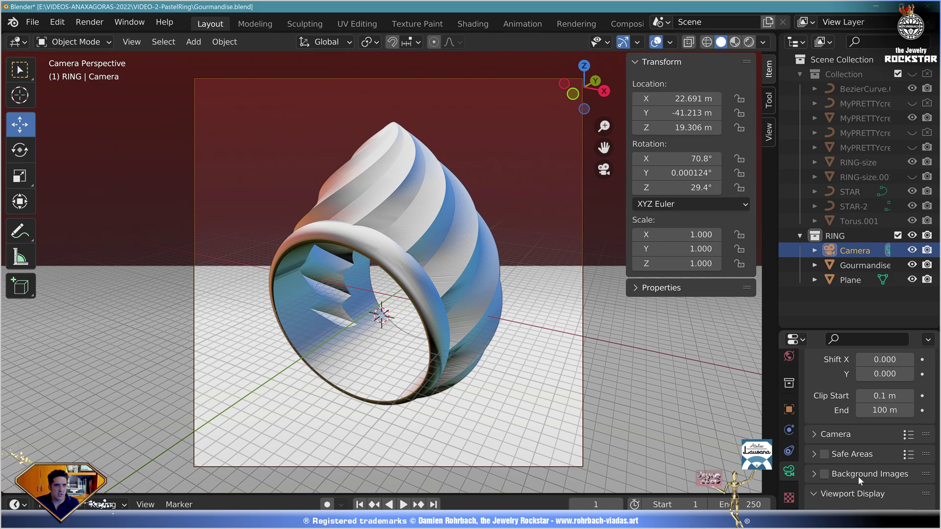
left_click(889, 409)
key("Return")
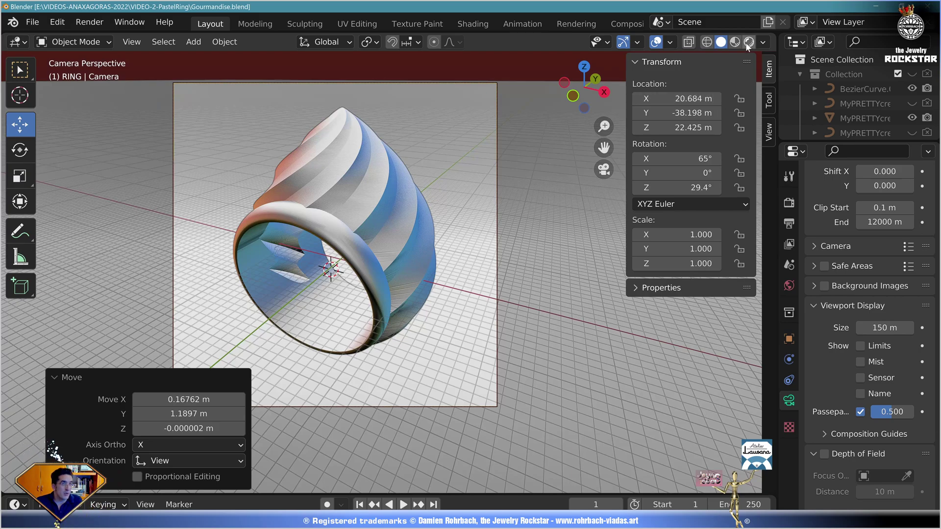
Step: Switch to rendered preview and light the world with the brown_photostudio_02_4k.exr environment texture
left_click(748, 43)
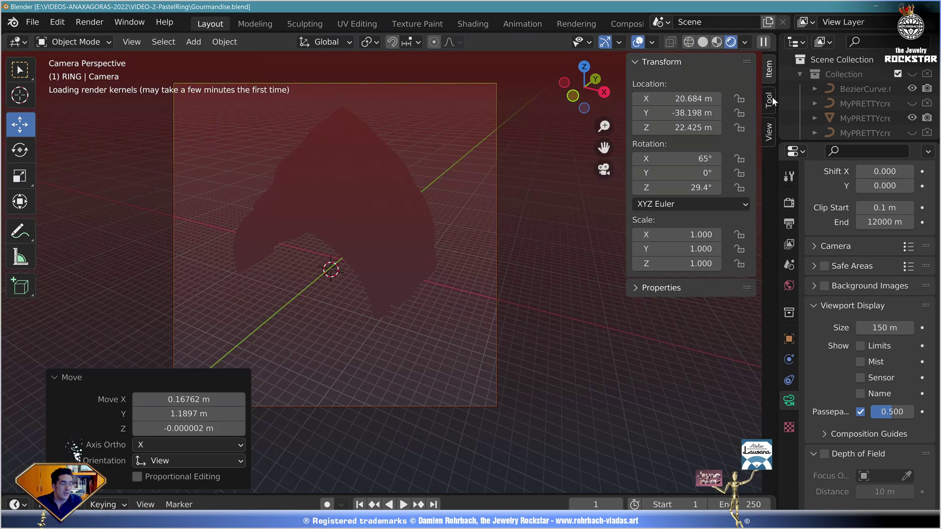
left_click(789, 285)
left_click(863, 292)
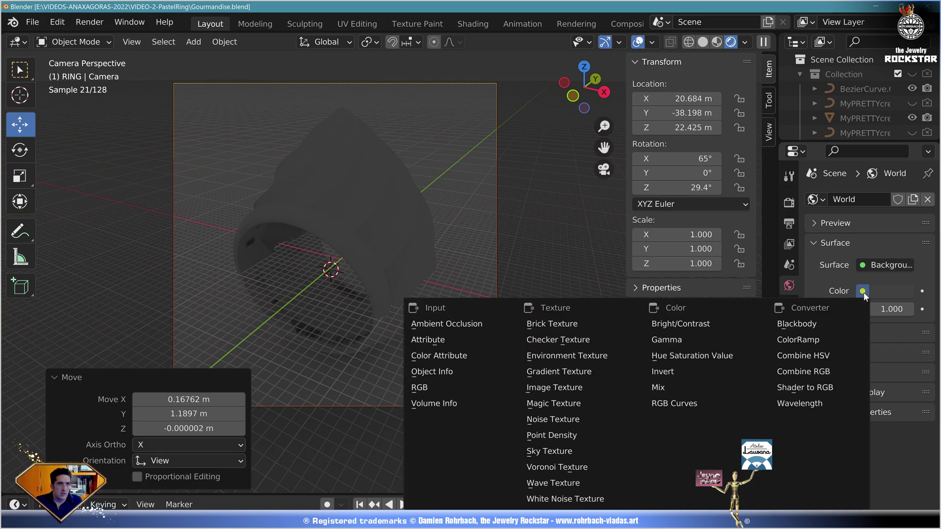
left_click(613, 355)
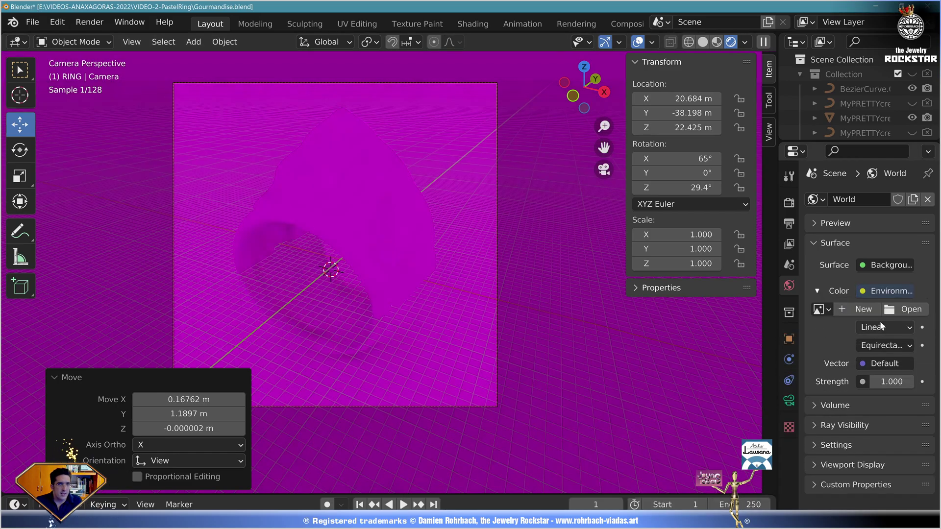
left_click(907, 310)
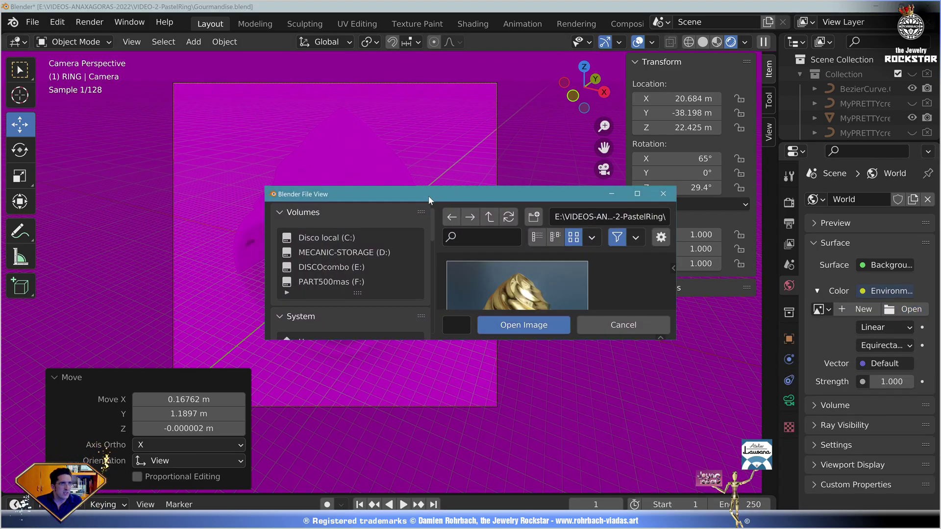
double_click(428, 195)
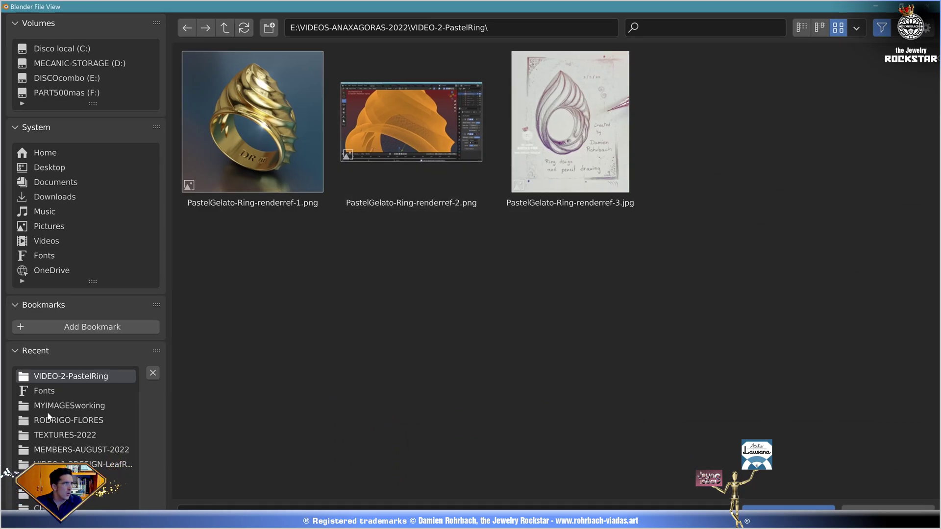
left_click(58, 405)
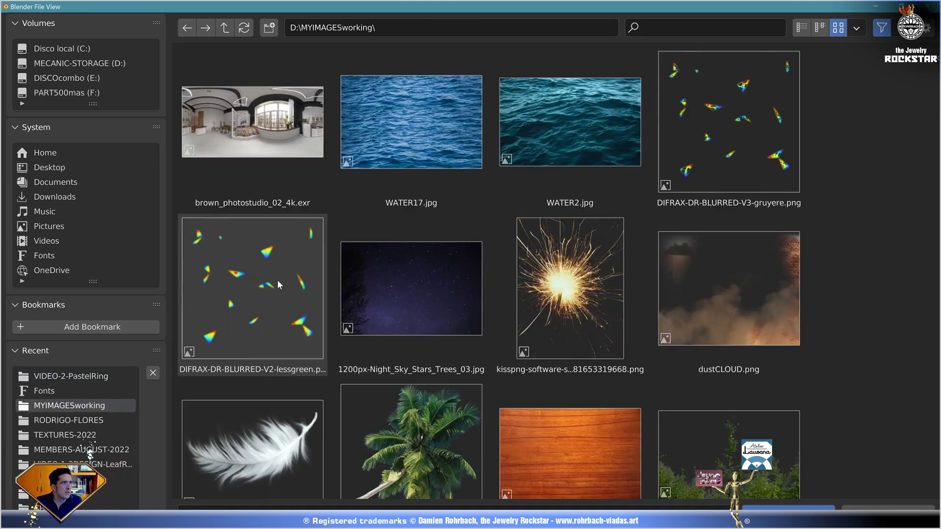
double_click(290, 135)
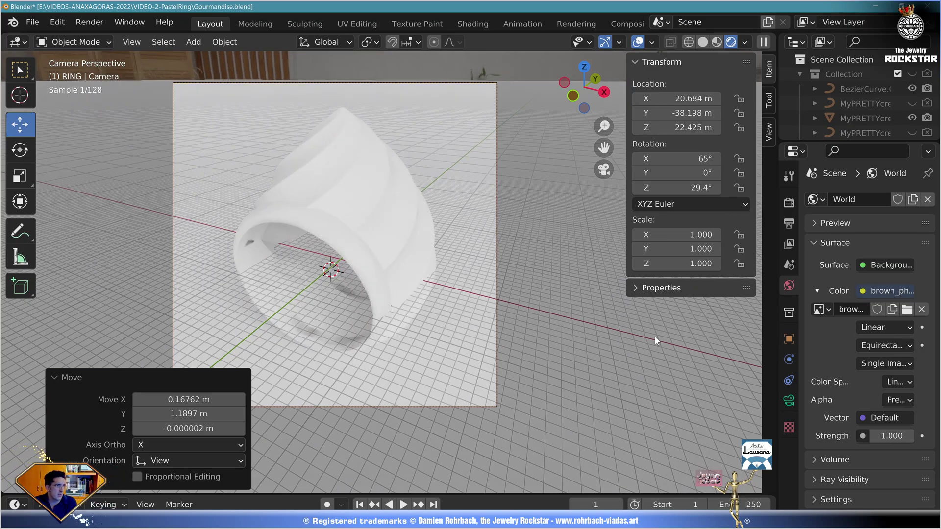
Step: In the Shading workspace with rendered preview, give the ring a new material named GOLD
left_click(473, 24)
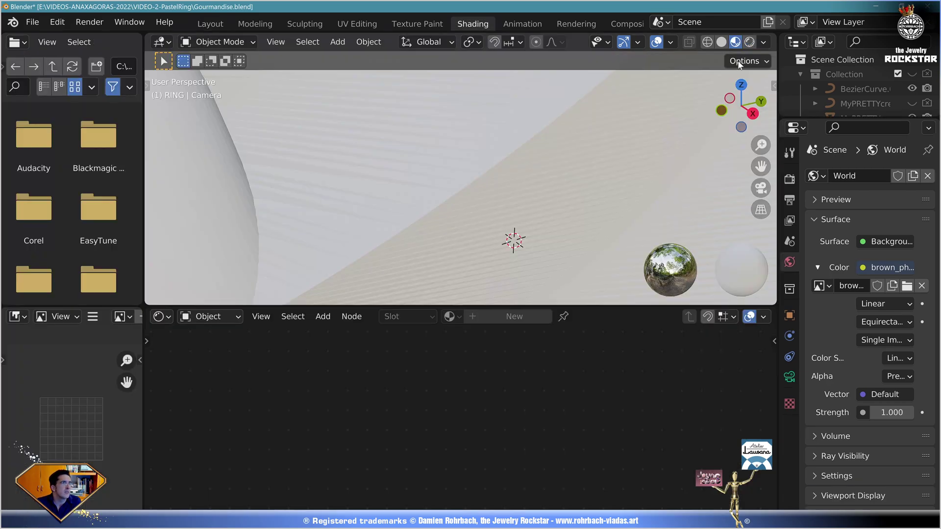
left_click(744, 46)
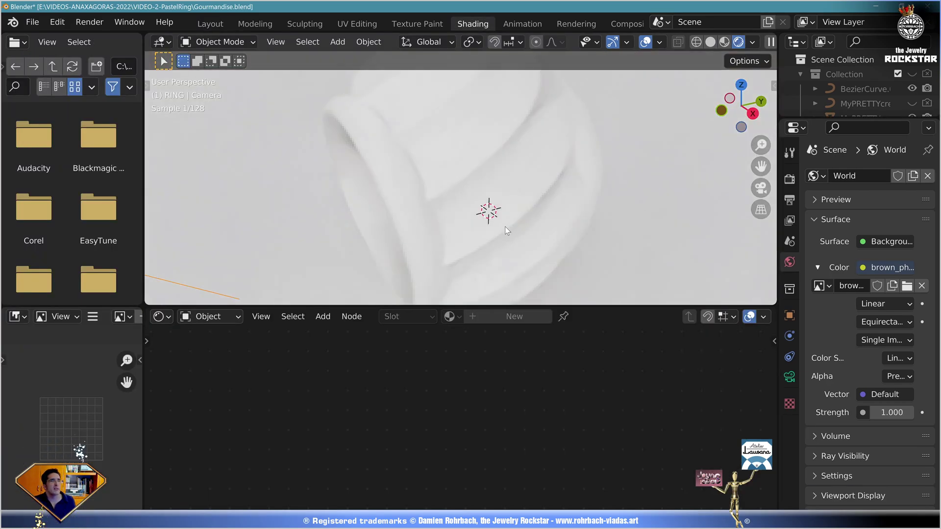
left_click(505, 226)
key("KP_0")
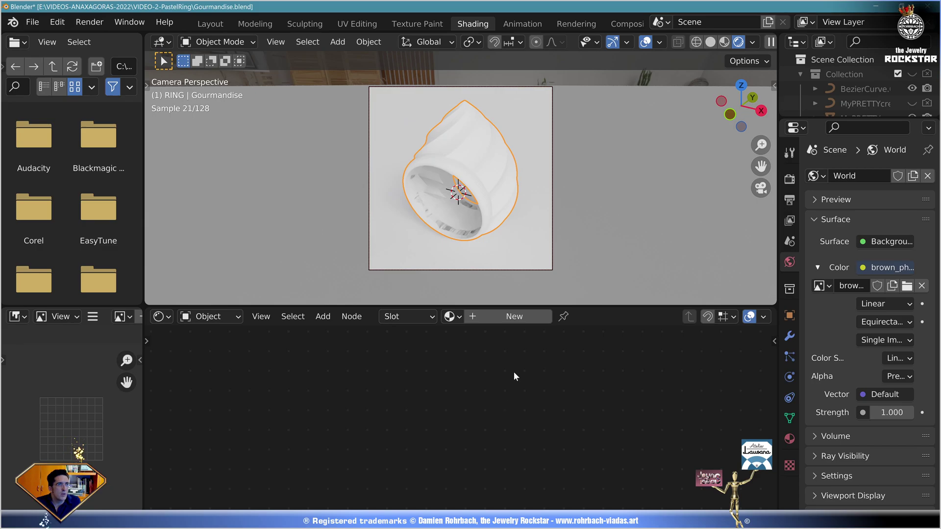
left_click(514, 316)
double_click(606, 316)
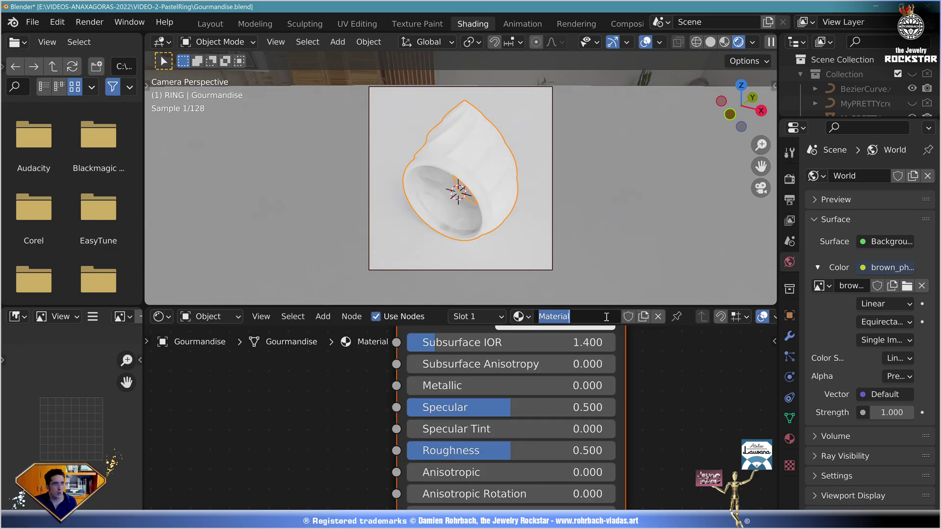
key("Return")
key("Home")
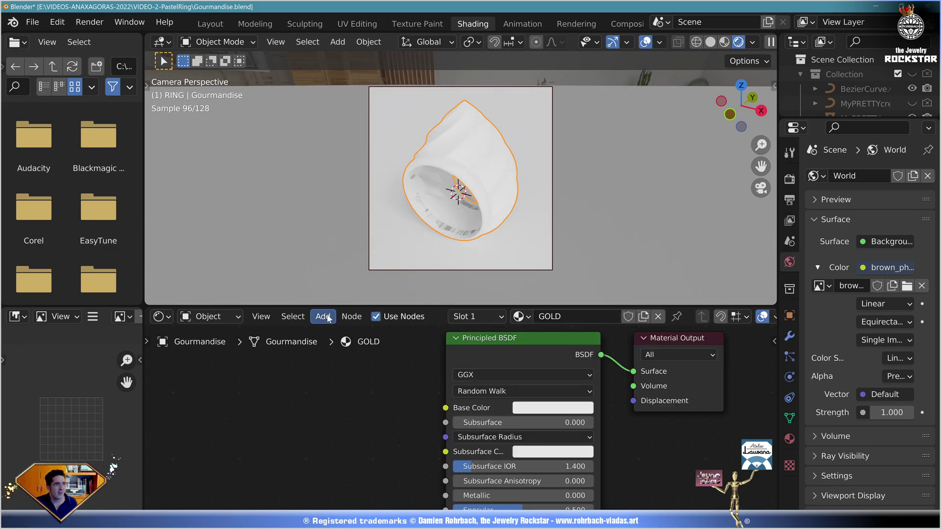
Step: Feed a peach-tinted Ambient Occlusion node into the shader's Base Color
left_click(322, 316)
left_click(338, 338)
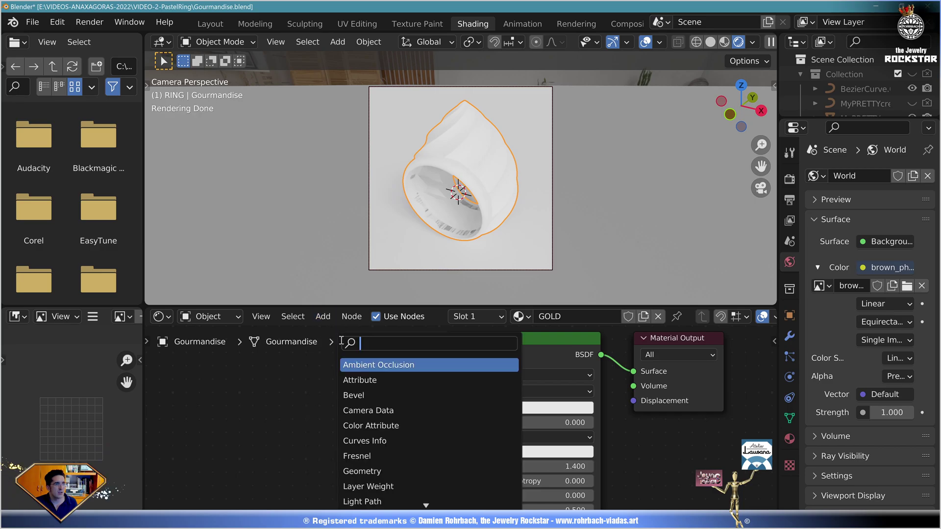
left_click(362, 364)
left_click(283, 386)
left_click_drag(342, 379, 364, 390)
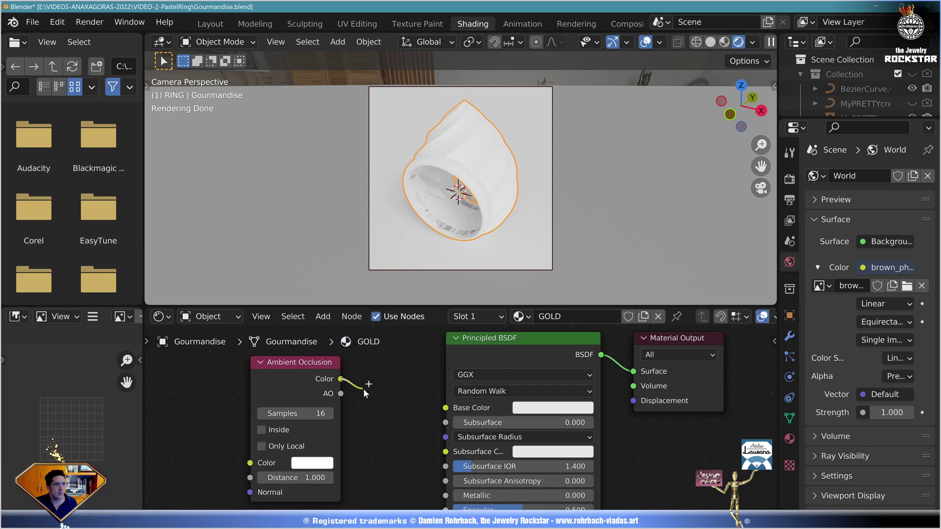
left_click_drag(437, 407, 445, 408)
left_click(312, 463)
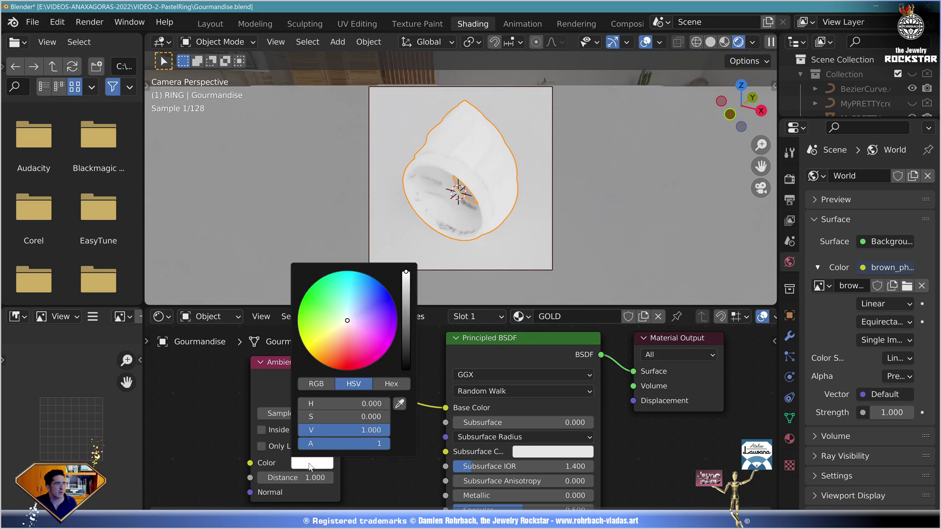
left_click_drag(347, 321, 336, 337)
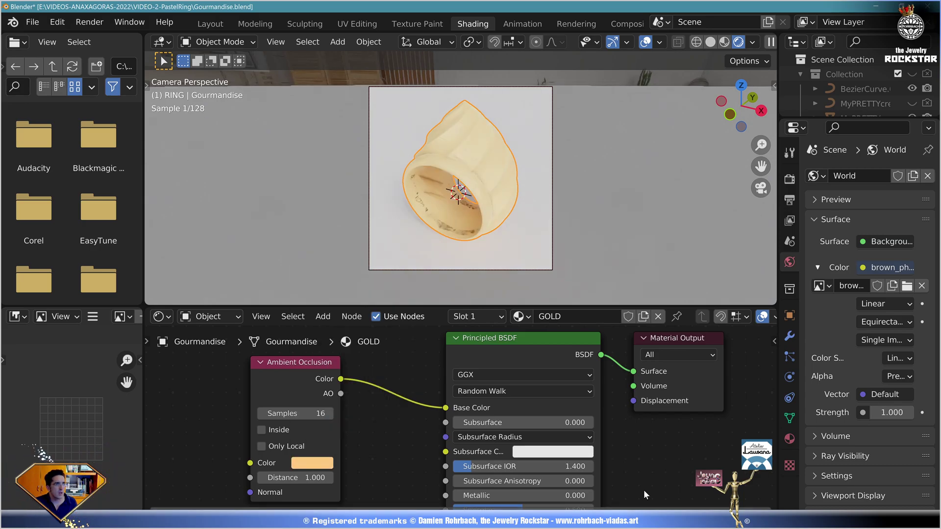
Step: Set the GOLD shader's Metallic to 1 and Roughness to 0.1
middle_click_drag(643, 489, 600, 427)
left_click(504, 434)
type("1")
key("Return")
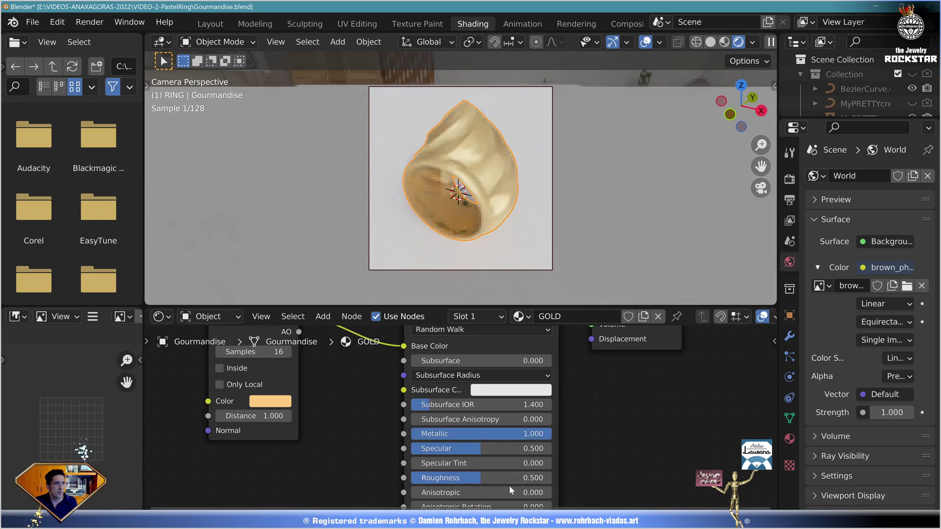
left_click(501, 474)
type("0.1")
key("Return")
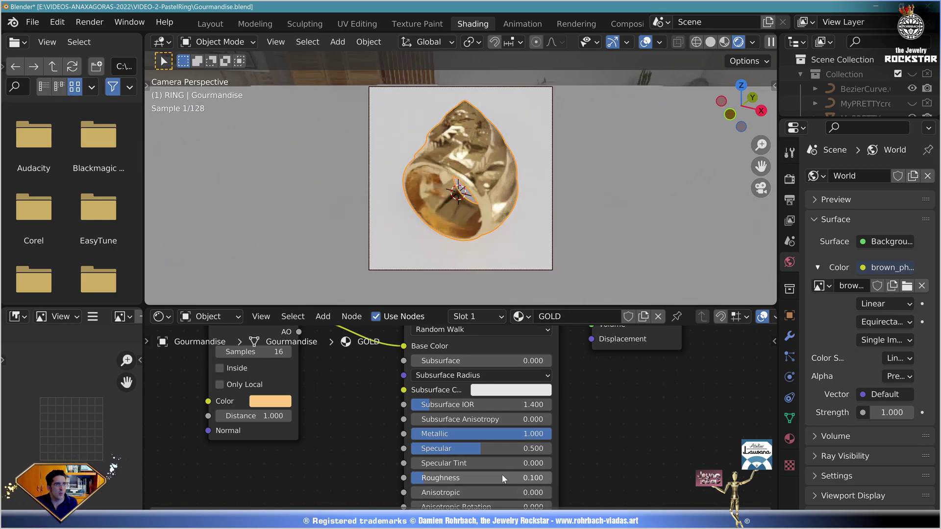
scroll(539, 198, "up", 5)
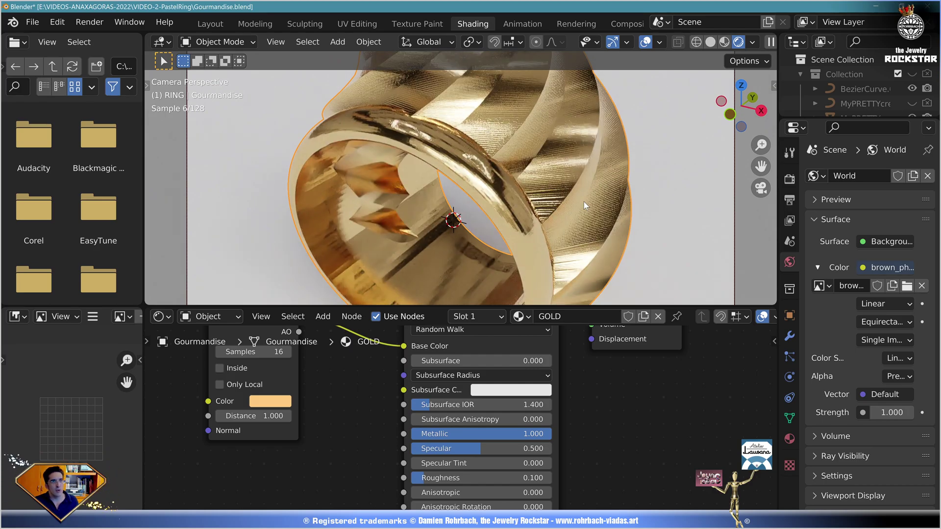
Step: Add a Remesh modifier to the ring
left_click(789, 336)
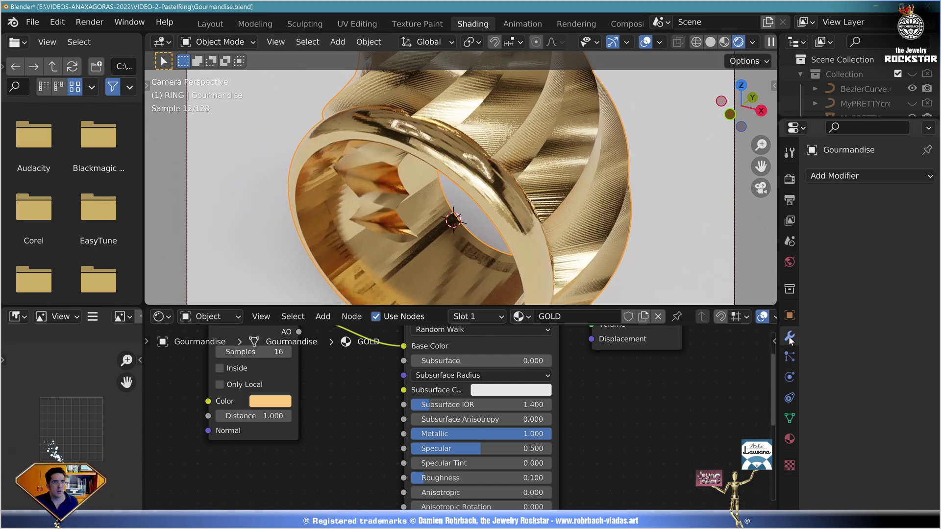
left_click(832, 179)
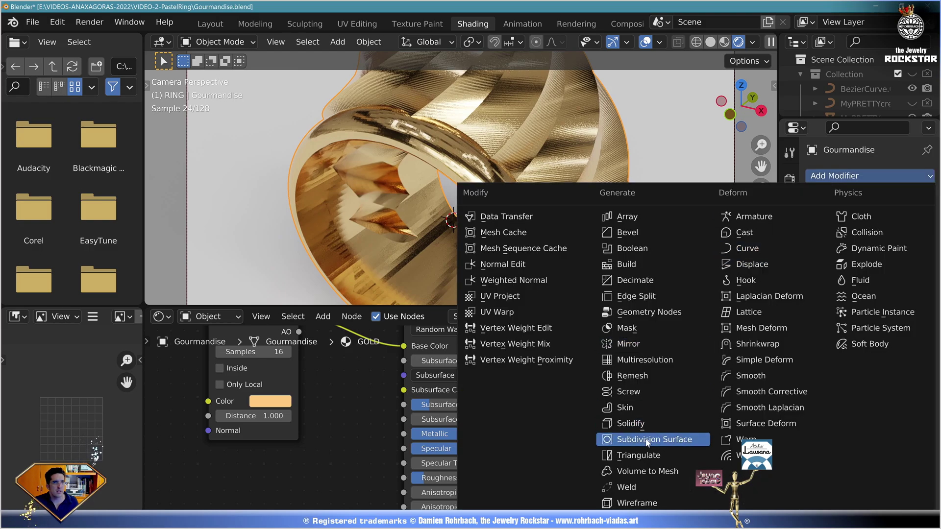
left_click(645, 379)
scroll(525, 462, "down", 3)
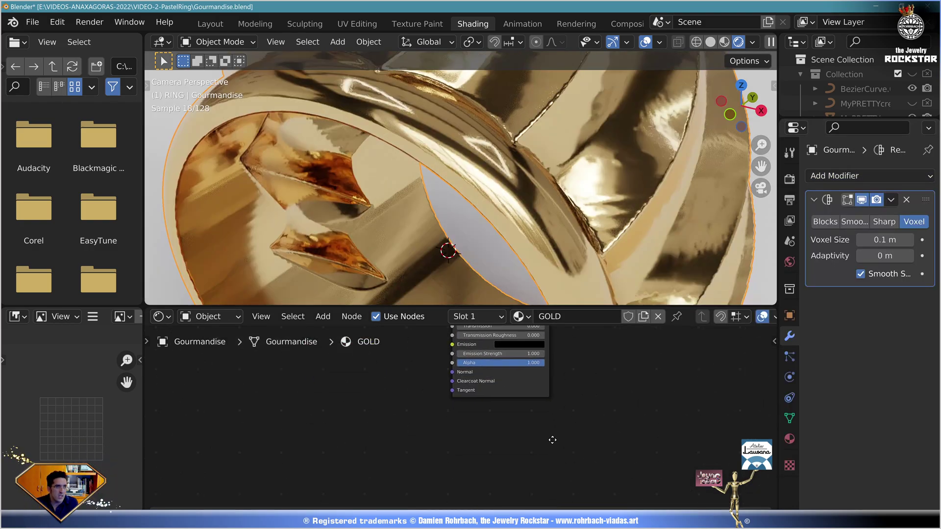
Step: Add a Bevel node and link its Normal into the shader's Normal input
left_click(327, 319)
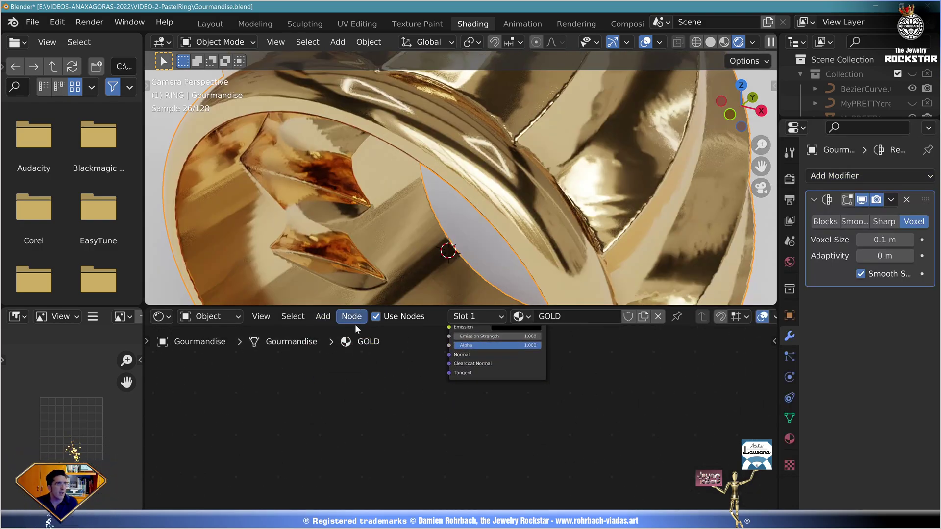
type("b")
left_click(353, 372)
left_click(327, 364)
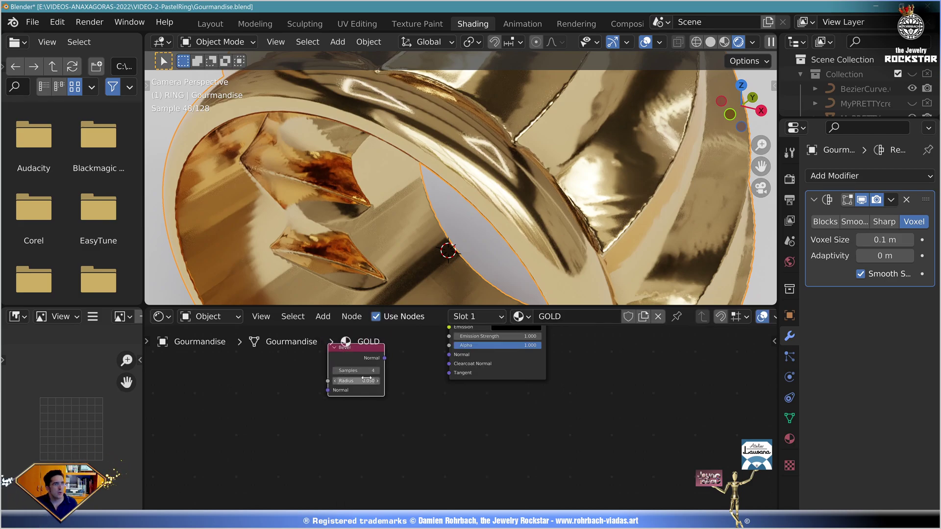
scroll(433, 362, "up", 4)
left_click_drag(322, 370, 463, 363)
Step: Set the Bevel node to 24 samples and radius 0.5
double_click(260, 398)
type("24")
key("Return")
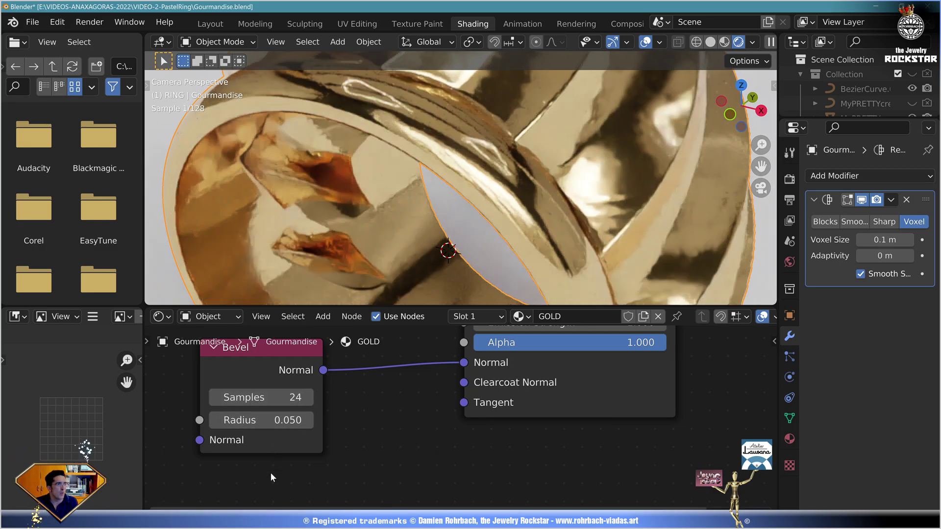
double_click(264, 420)
type(".")
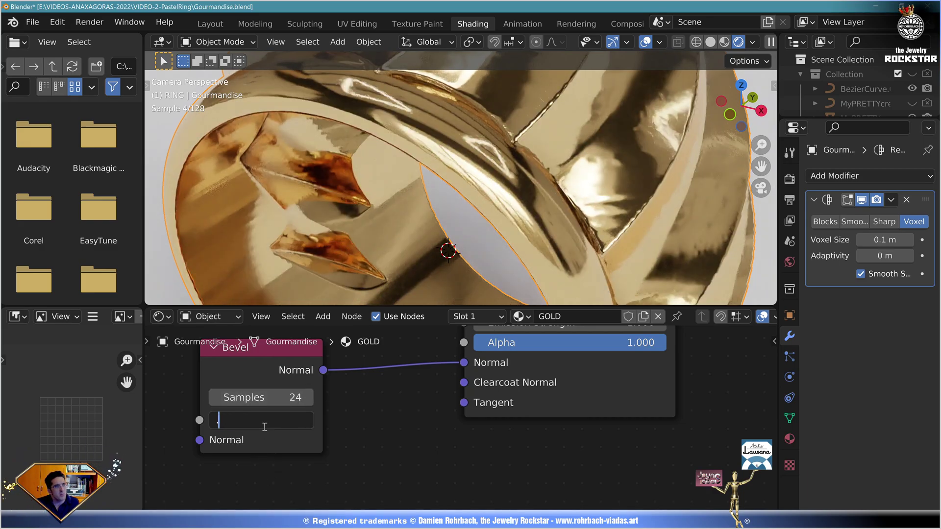
type("5")
key("Return")
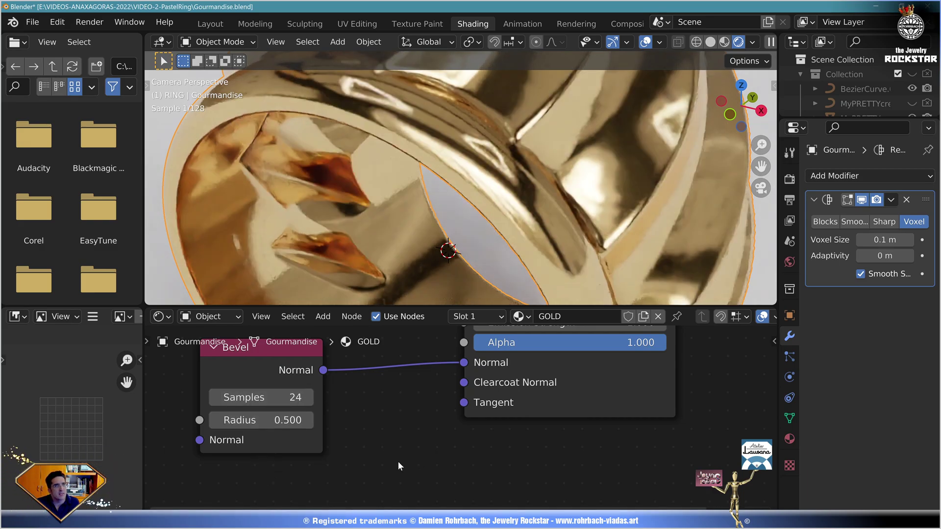
scroll(621, 232, "down", 3)
Step: Add an Image Texture node and a Bump node left of the Bevel node
scroll(329, 402, "down", 2)
middle_click_drag(329, 403, 474, 389)
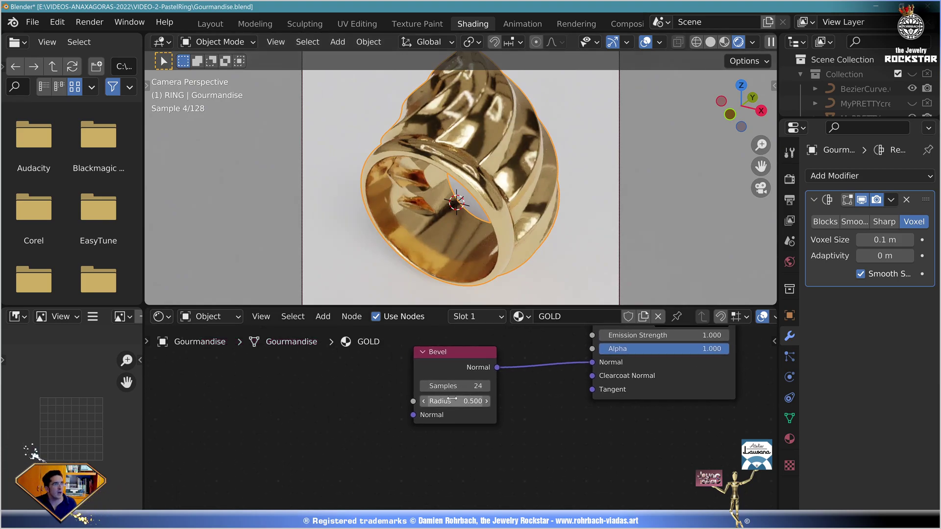
scroll(302, 360, "up", 2)
left_click(318, 316)
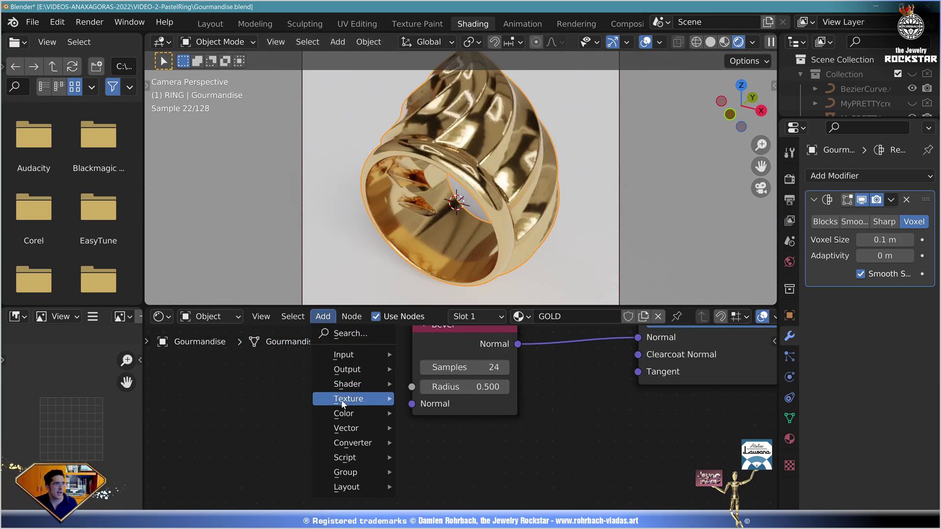
mouse_move(345, 398)
left_click(447, 280)
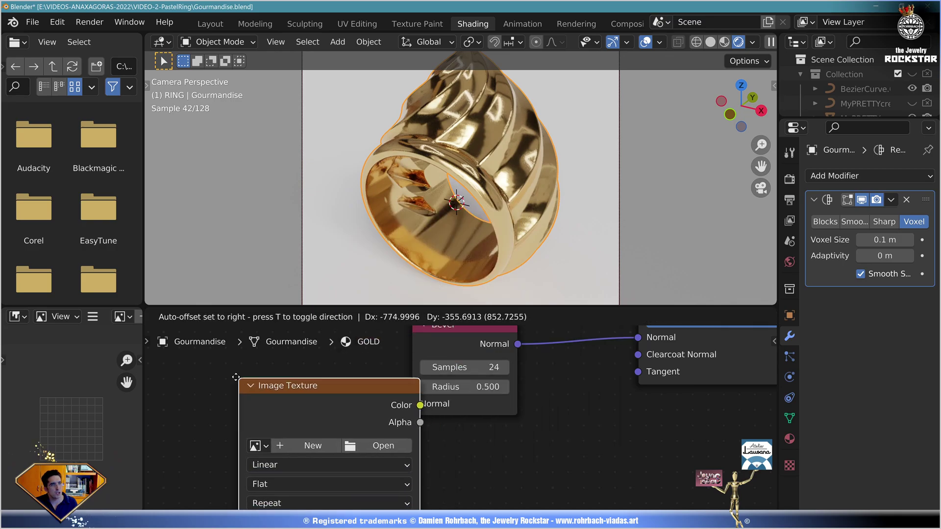
left_click(349, 384)
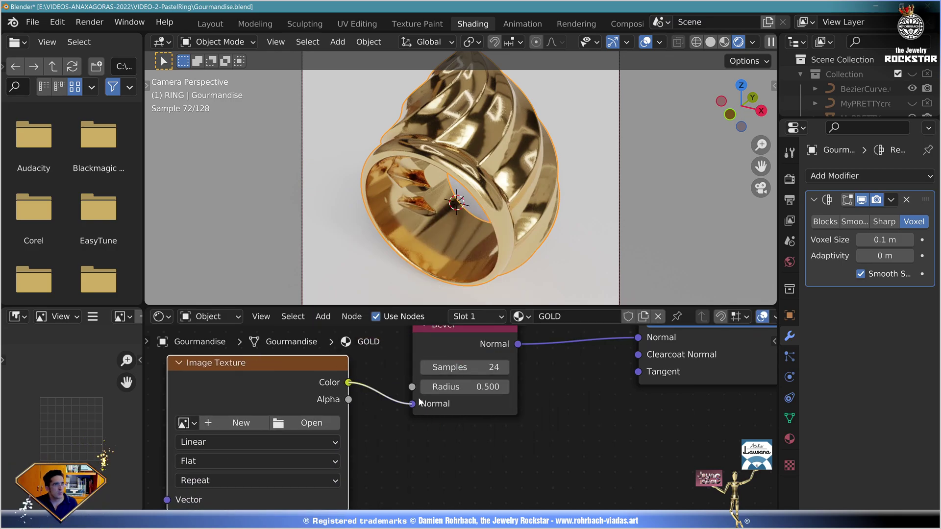
left_click(323, 316)
mouse_move(363, 429)
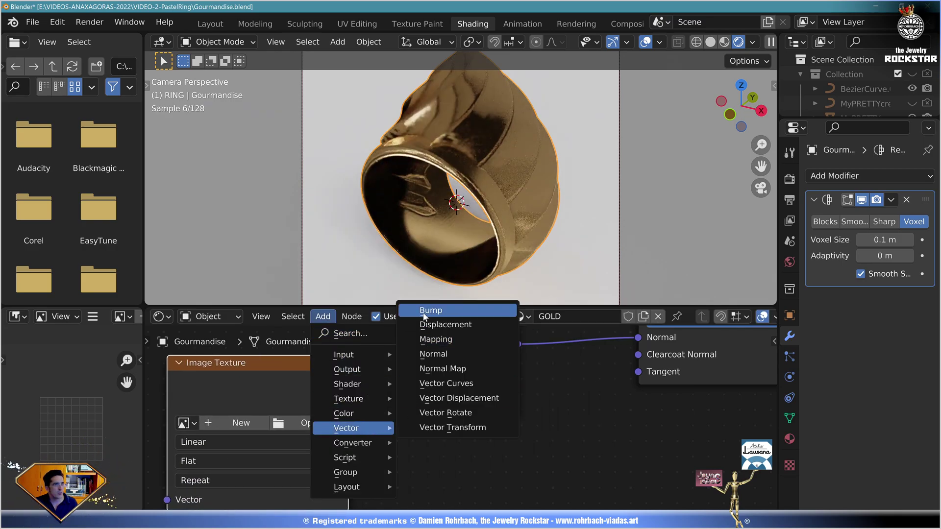
left_click(430, 310)
left_click(410, 491)
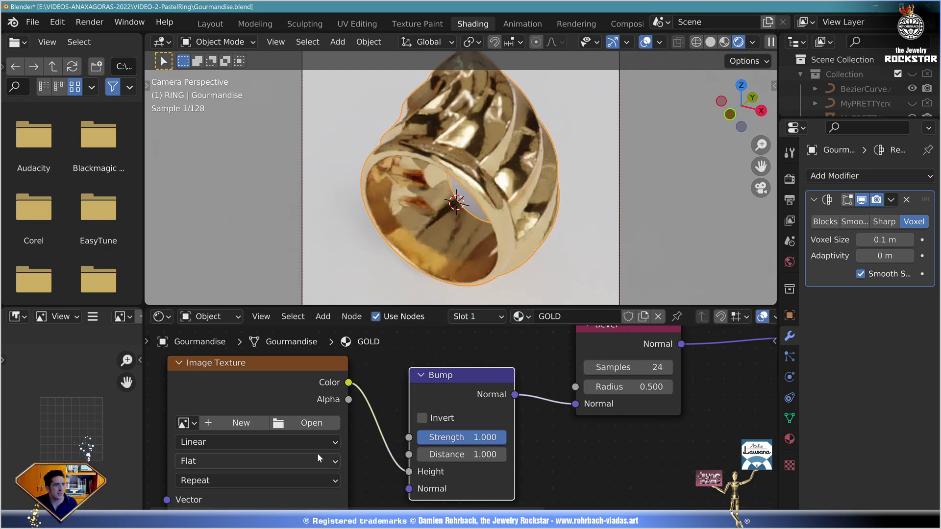
Step: Load scratches2.png from the MYIMAGESworking folder into the Image Texture node
left_click(327, 424)
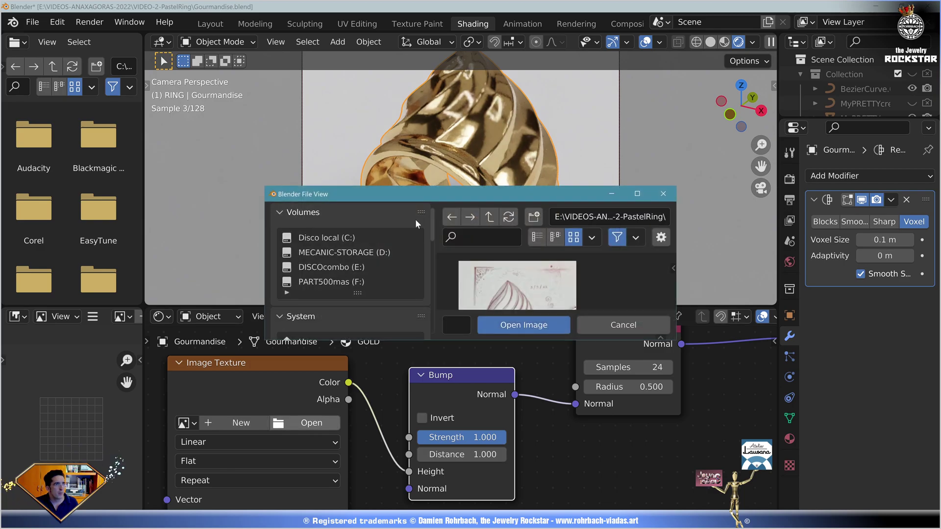
double_click(449, 198)
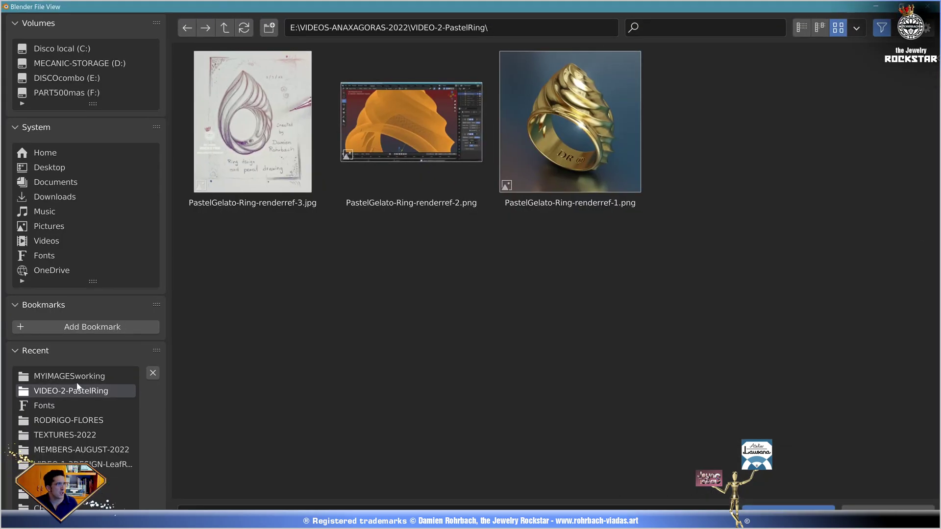
left_click(69, 376)
key("ctrl+f")
type("sc")
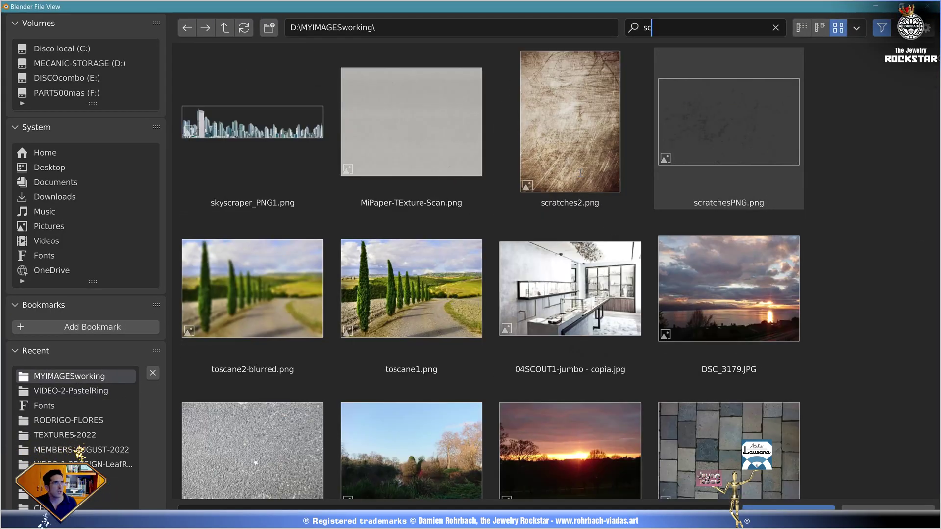
double_click(574, 154)
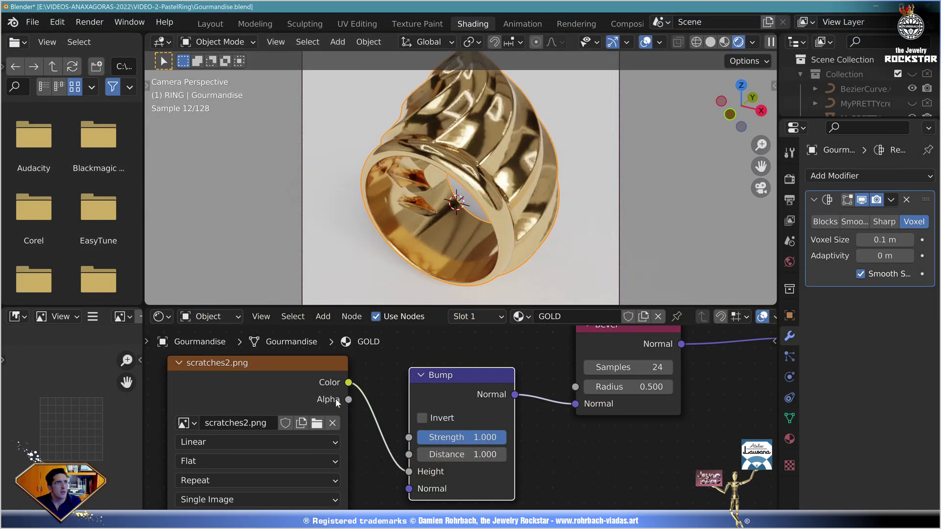
Step: Set the image projection to Box with a blend of 1.000
scroll(336, 405, "down", 4)
left_click(369, 375)
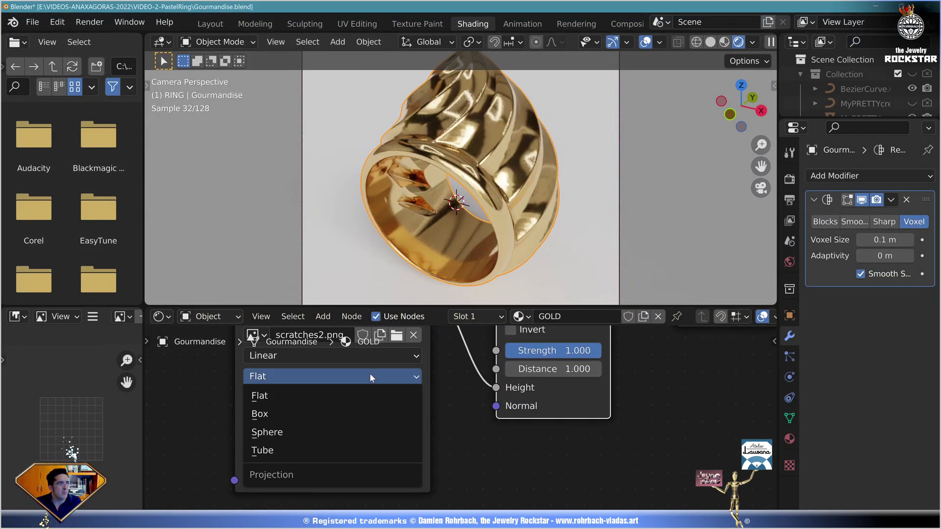
left_click(305, 415)
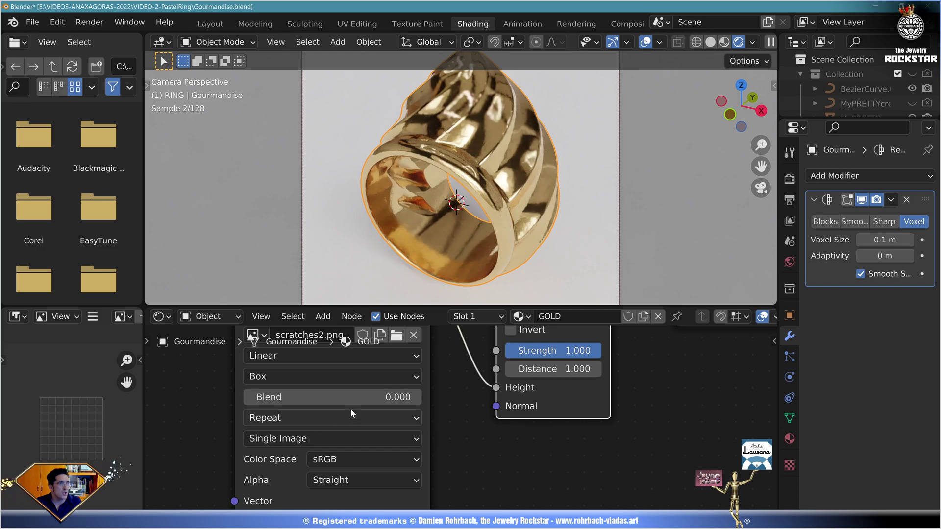
left_click(363, 396)
type("1")
key("Return")
Step: Add a Texture Coordinate node and link Generated into the image's Vector input
left_click(322, 316)
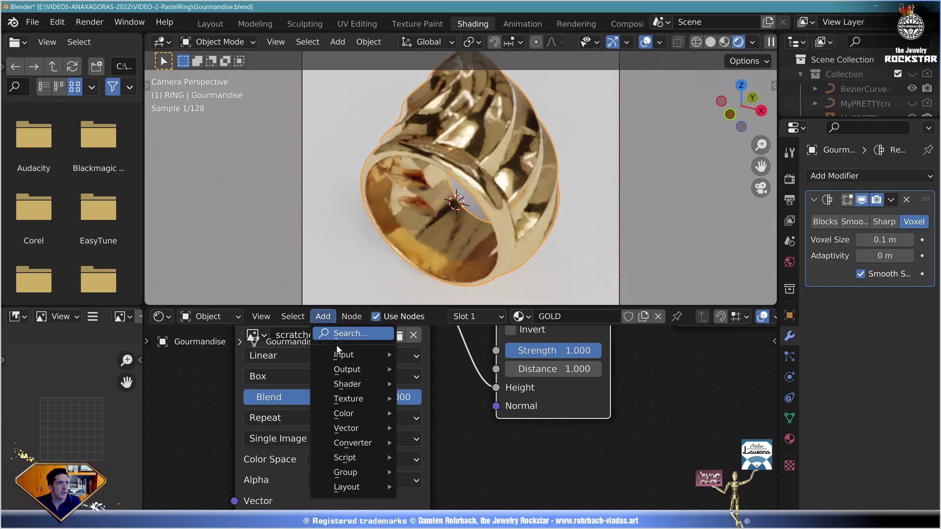
mouse_move(353, 354)
left_click(433, 295)
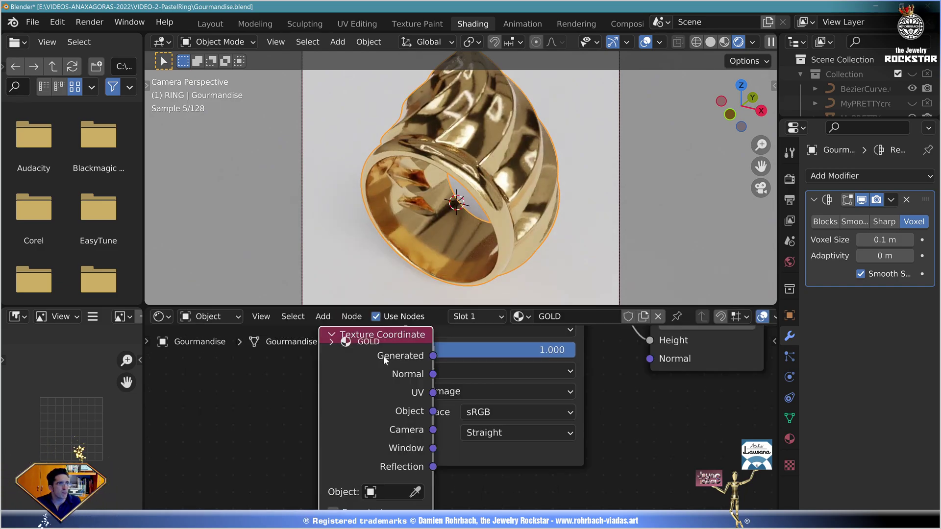
left_click(303, 407)
left_click_drag(355, 423, 388, 454)
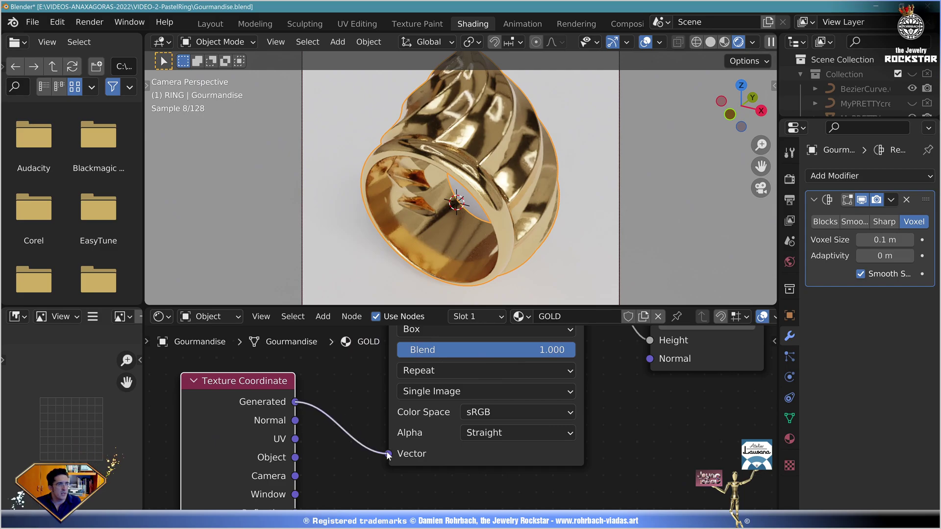
Step: Lower the Bump node's strength to 0.100, then to 0.020
scroll(668, 363, "down", 3)
middle_click_drag(668, 363, 456, 455)
scroll(484, 406, "up", 3)
double_click(484, 407)
type(".")
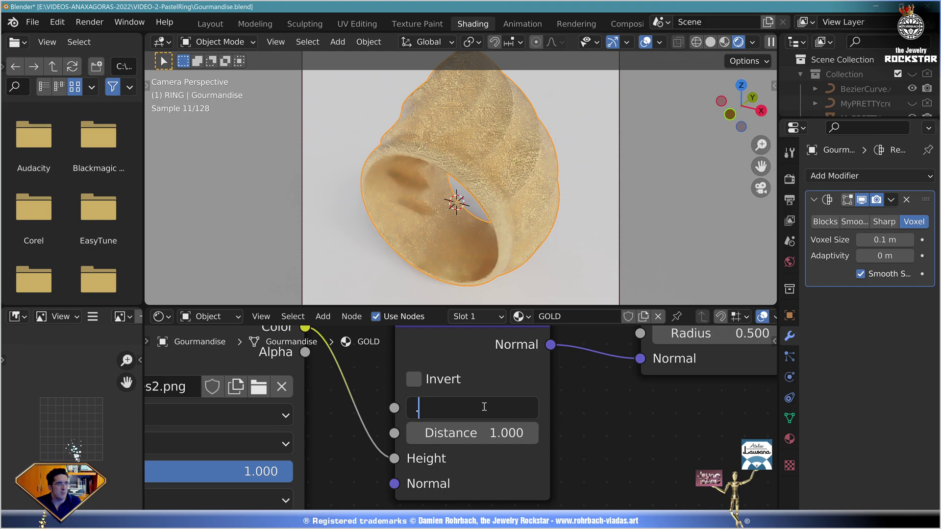
type("1")
key("Return")
scroll(572, 148, "up", 5)
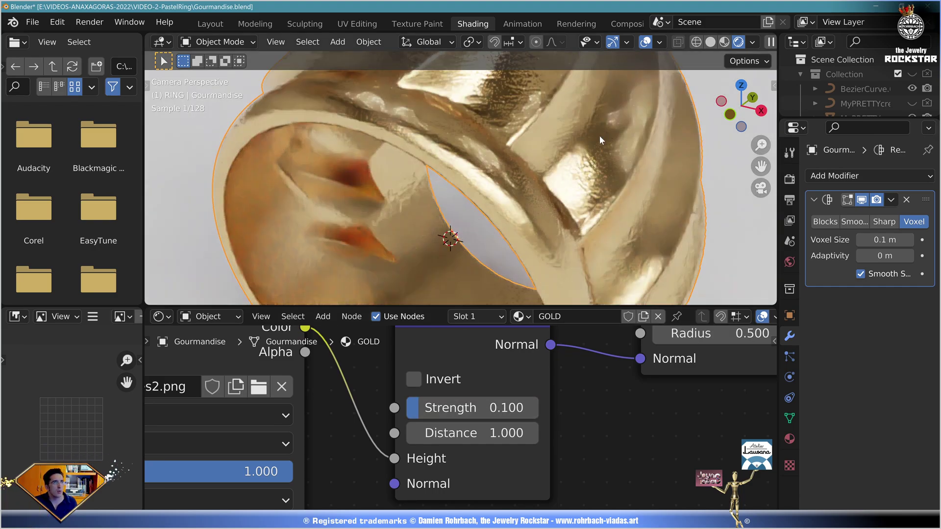
scroll(533, 219, "up", 3)
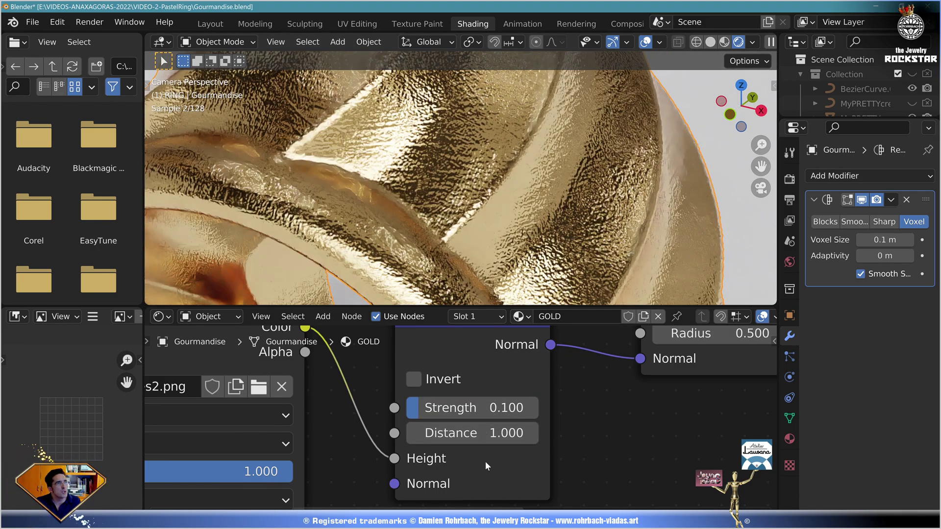
double_click(492, 412)
type("0.02")
key("Return")
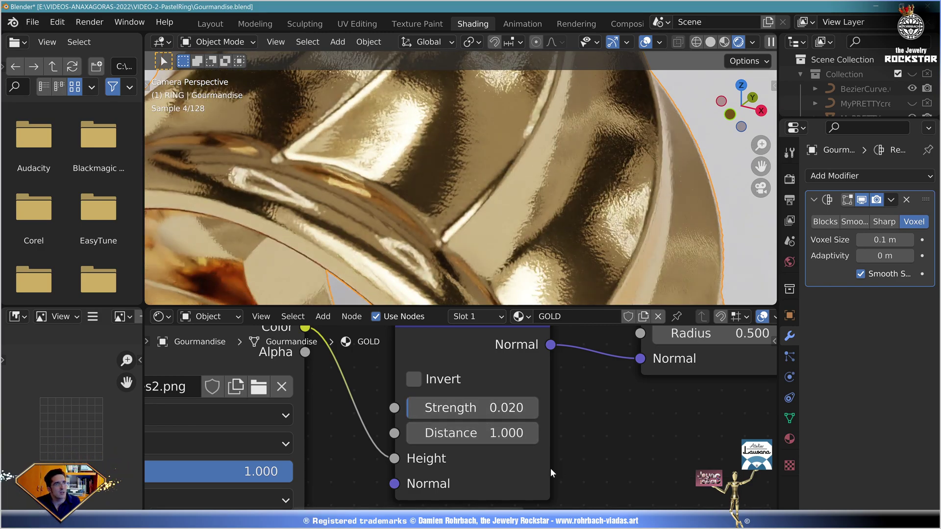
Step: Reduce the bump strength further to 0.010 and select the floor plane
double_click(487, 410)
type(".01")
key("Return")
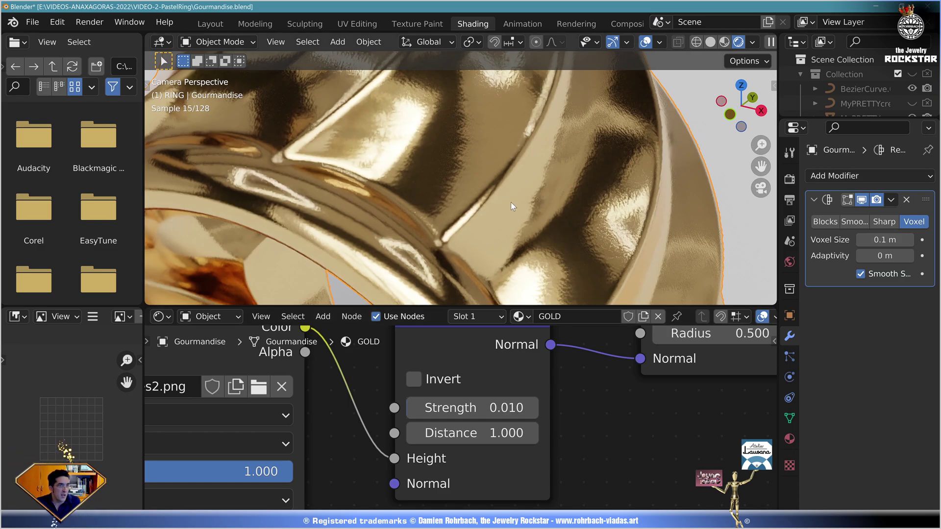
scroll(509, 190, "down", 5)
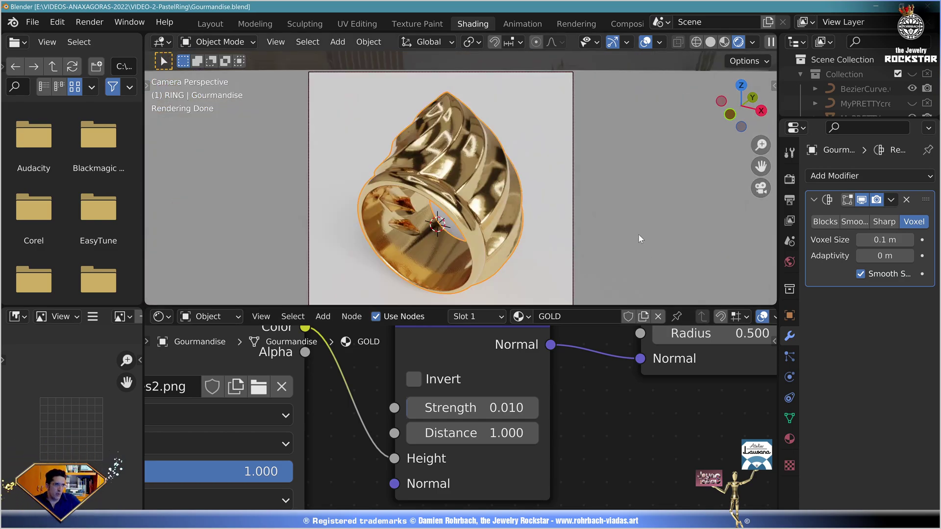
left_click(639, 234)
Step: Create a new material for the floor plane and name it FLOOR
left_click(789, 439)
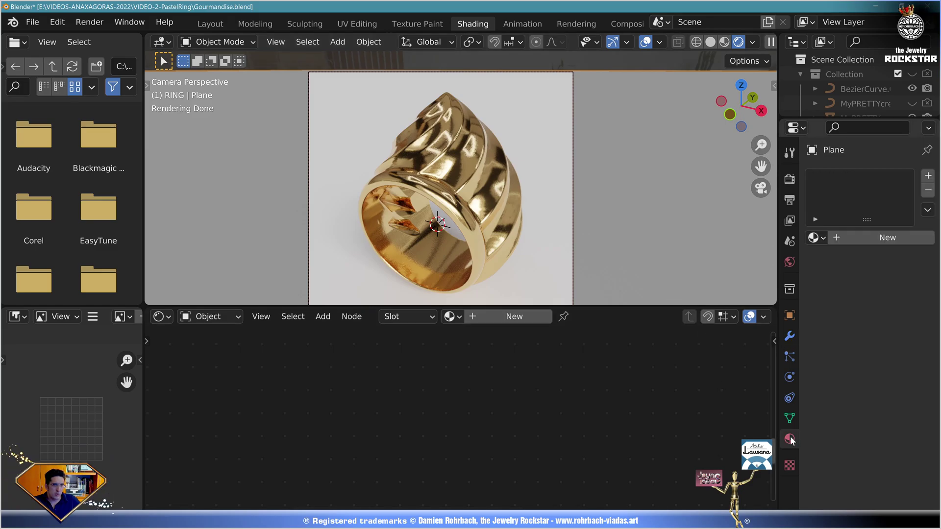
left_click(872, 239)
double_click(607, 316)
type("FLOOR")
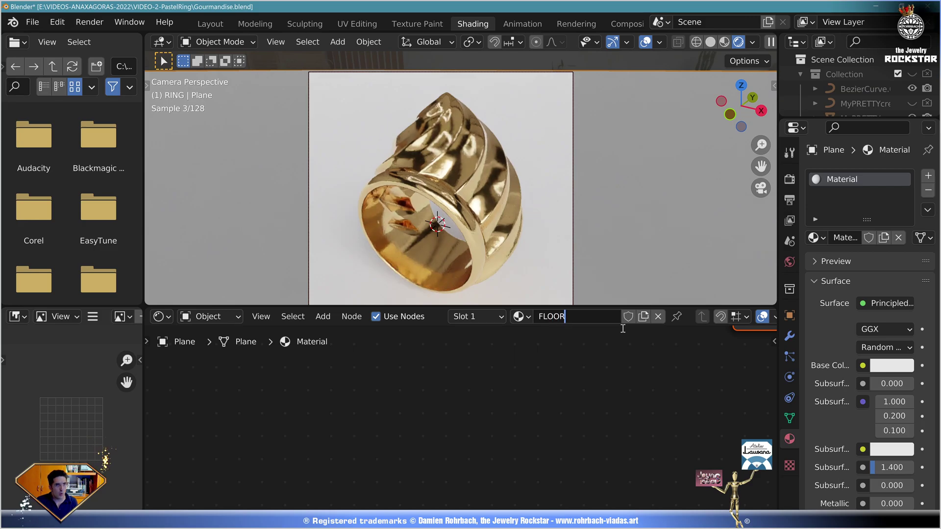
key("Return")
Step: Add a ColorRamp node and connect its colour to the Base Color input
left_click(323, 316)
left_click(336, 333)
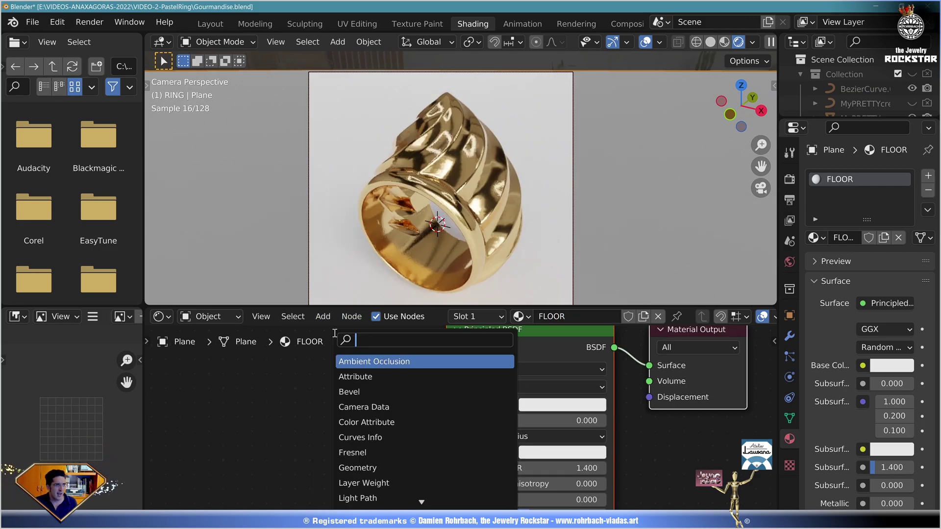
type("colo")
key("Return")
left_click(275, 373)
left_click_drag(362, 366, 445, 404)
left_click_drag(274, 348, 250, 358)
Step: Insert an Ambient Occlusion node between the ColorRamp and Base Color
left_click(323, 316)
left_click(336, 333)
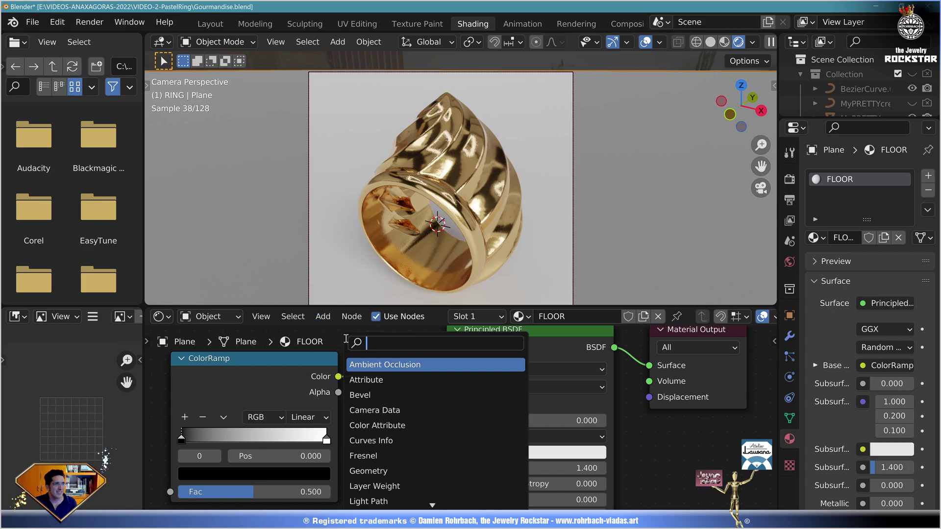
left_click(365, 364)
left_click(384, 465)
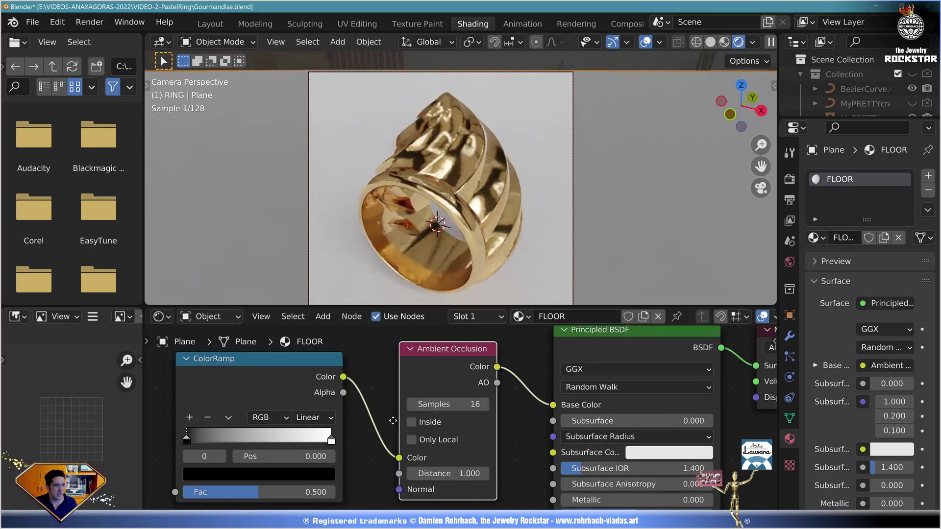
Step: Turn the ColorRamp's white right stop dark blue
middle_click_drag(393, 420, 480, 398)
middle_click_drag(327, 401, 375, 413)
left_click(465, 430)
left_click(429, 464)
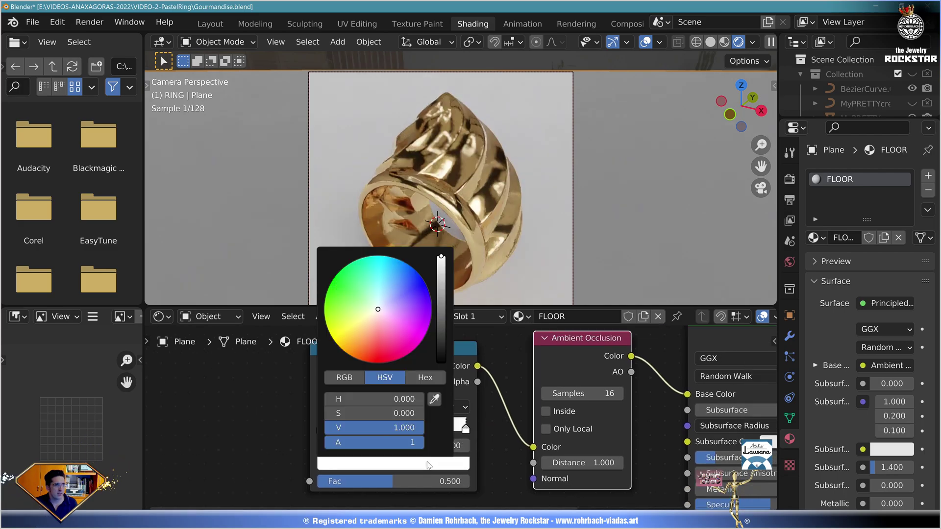
mouse_move(417, 295)
left_mouse_down()
mouse_move(407, 269)
mouse_move(442, 276)
mouse_move(395, 270)
mouse_move(441, 297)
left_mouse_up()
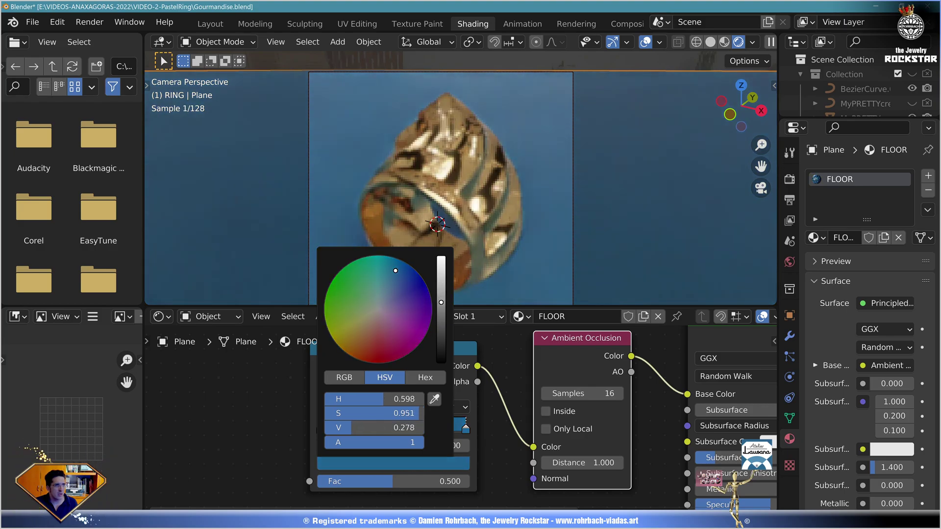
Step: Set the floor material's Metallic to 0.700 and Roughness to 0.400
scroll(478, 431, "down", 1)
scroll(464, 488, "right", 5, "ctrl")
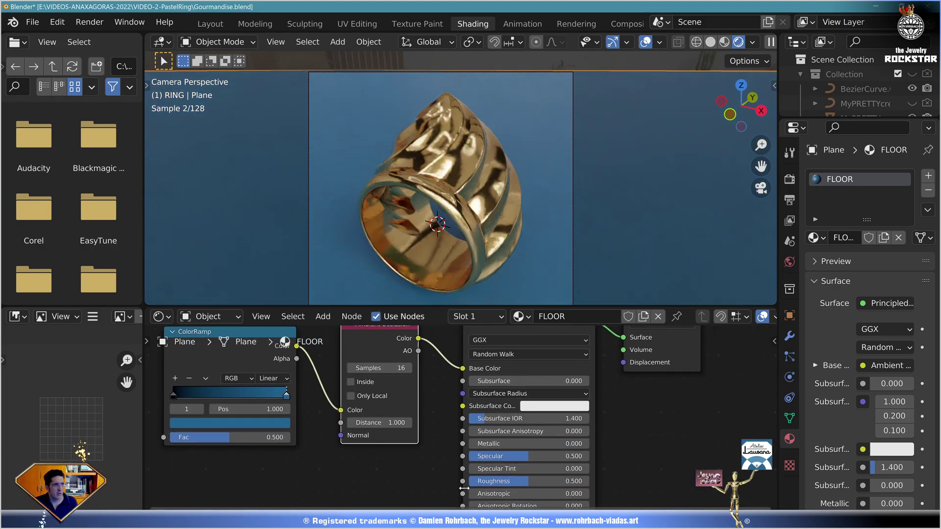
left_click(509, 443)
type("0.7")
key("Return")
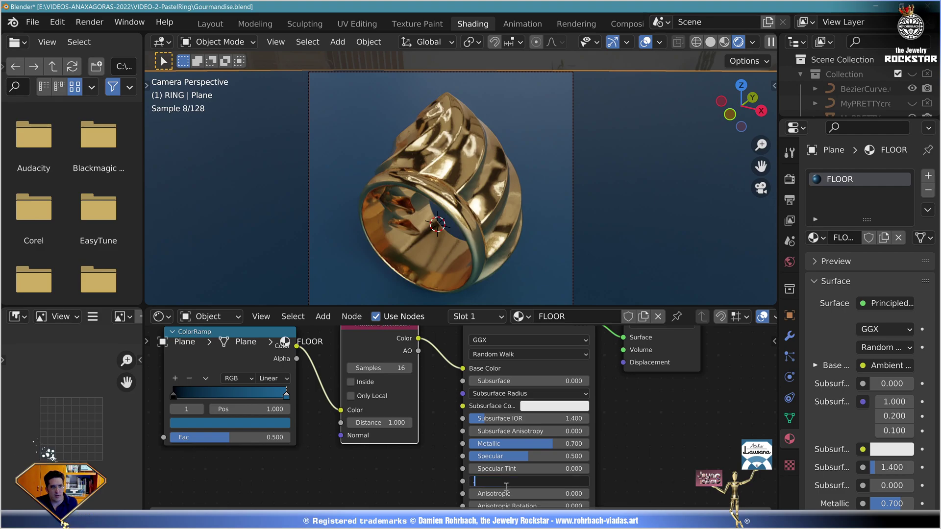
middle_click_drag(506, 490, 437, 418)
left_click(454, 416)
type("0.4")
key("Return")
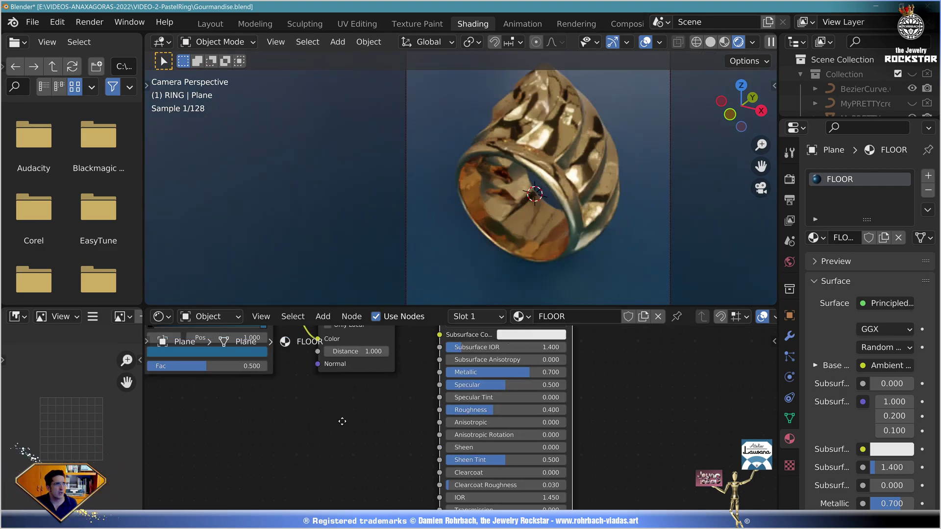
Step: Make the left ramp stop orange and slide the blue stop to about 0.513
scroll(396, 404, "up", 5)
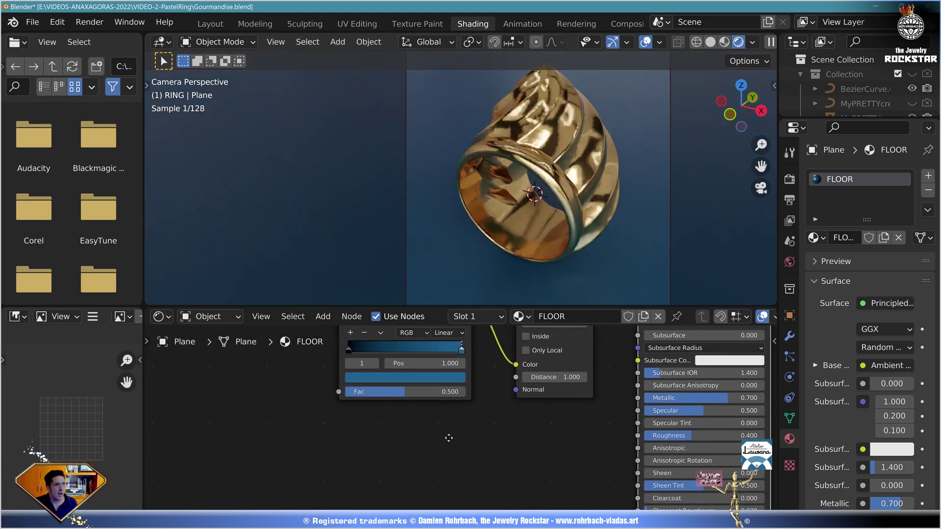
left_click(324, 368)
left_click(347, 401)
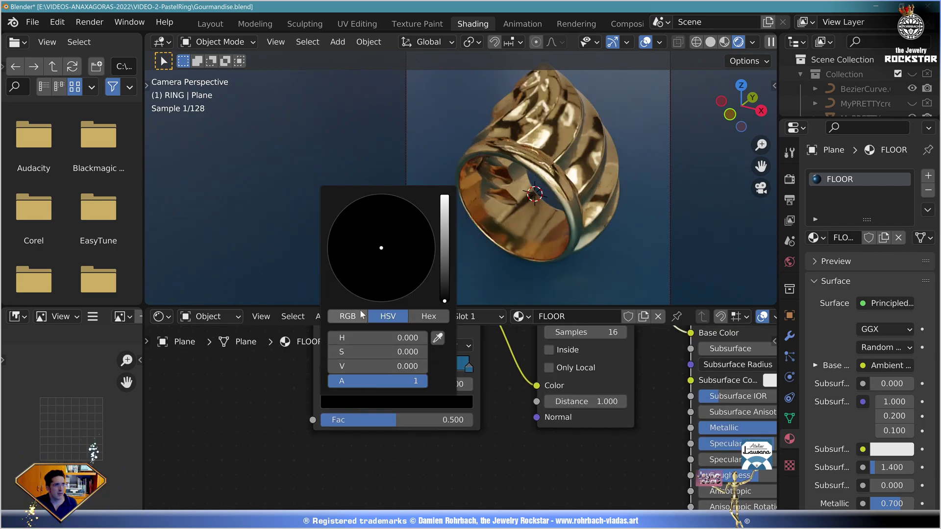
left_click(445, 196)
left_click(367, 279)
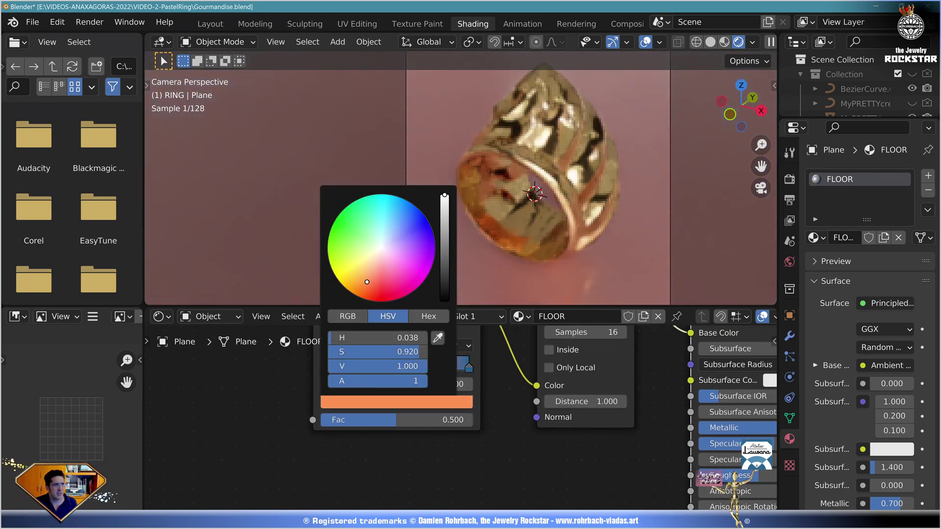
left_click(468, 368)
left_click_drag(468, 369, 398, 376)
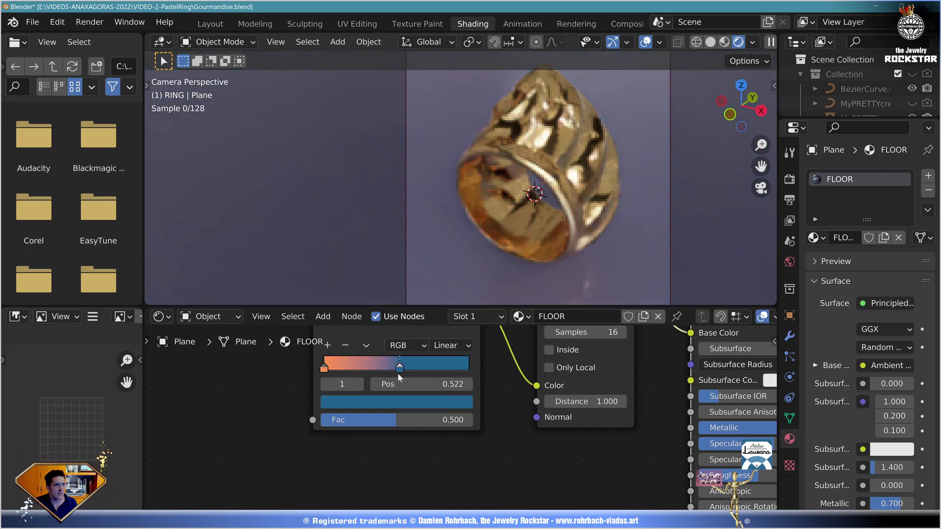
scroll(457, 420, "down", 1)
Step: Add a Texture Coordinate node feeding Generated into the ColorRamp's Fac
left_click(325, 316)
mouse_move(333, 354)
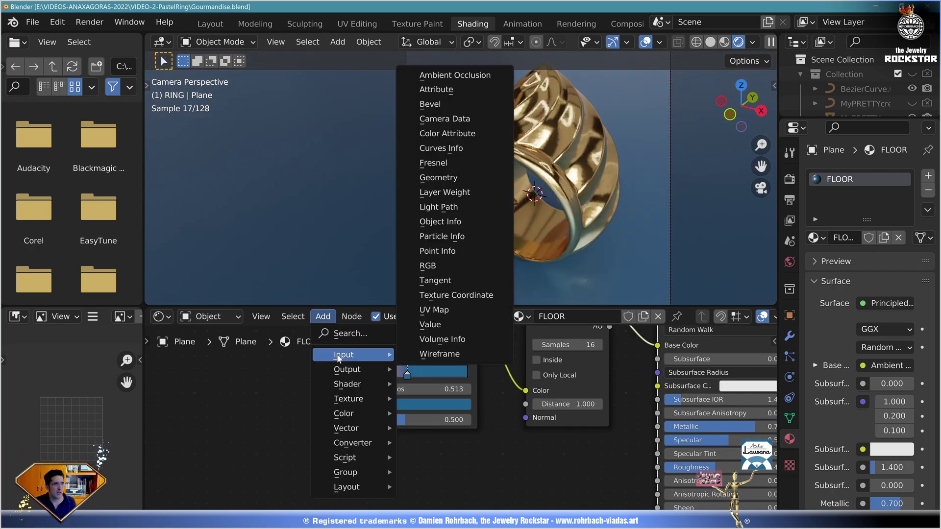
left_click(443, 295)
left_click(156, 367)
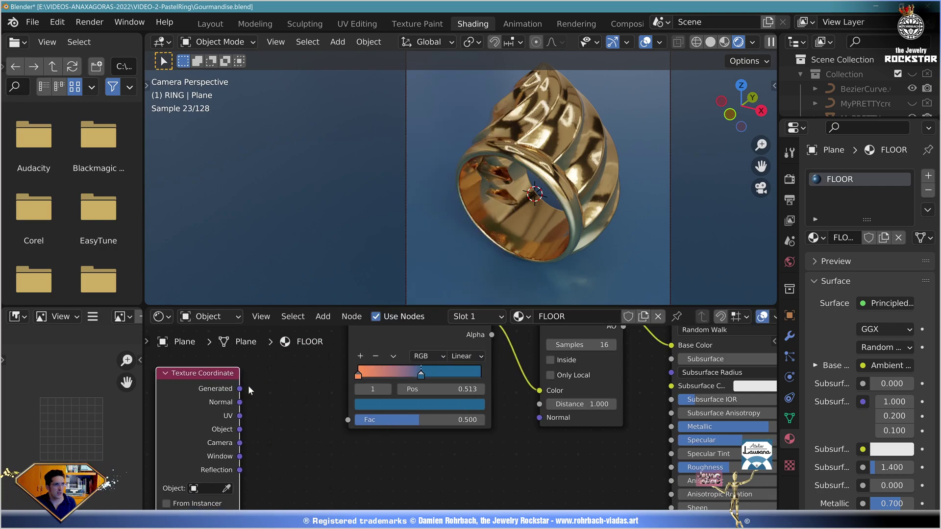
left_click_drag(242, 389, 348, 419)
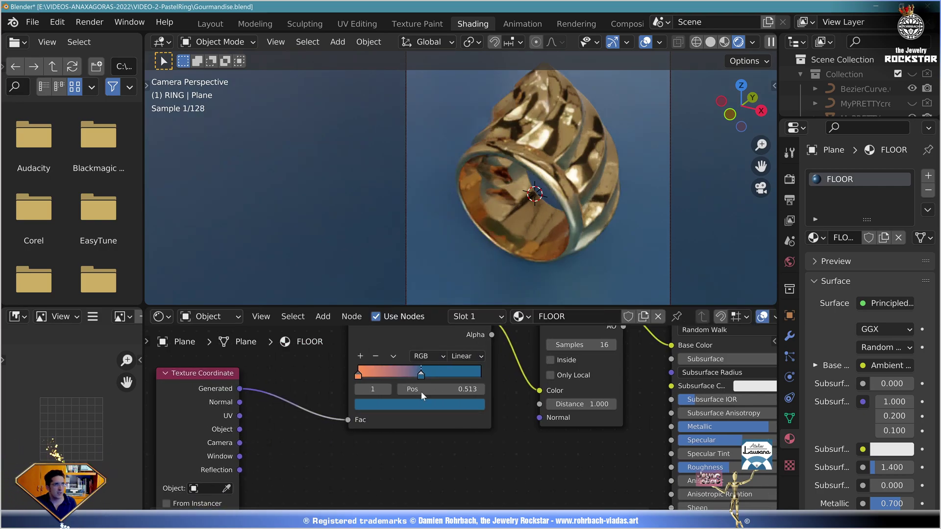
Step: Check the floor from top and camera views, then raise Metallic to 1.0
key("KP_7")
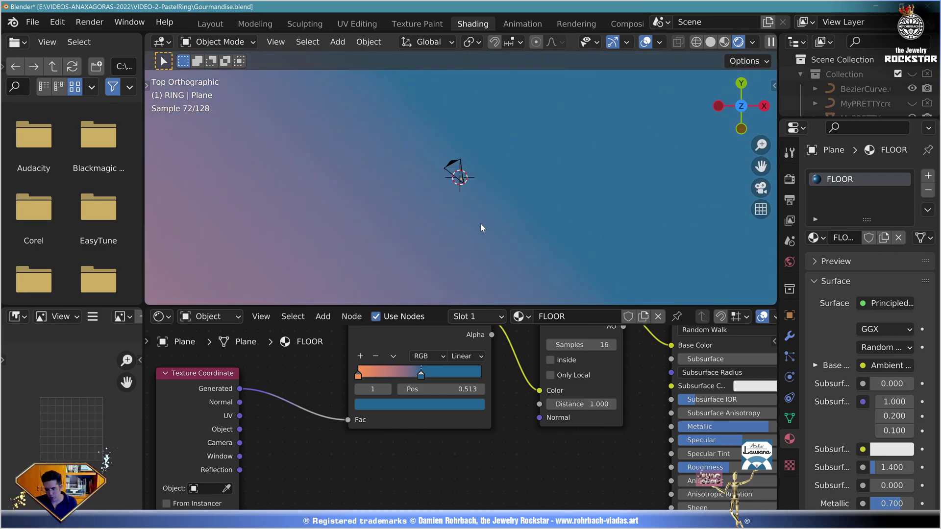
key("KP_0")
middle_click_drag(583, 441, 348, 463)
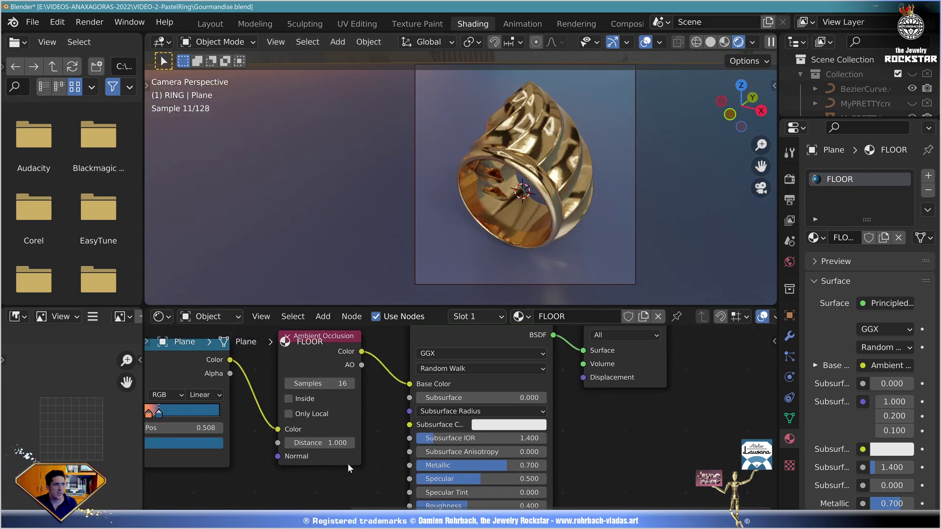
left_click_drag(477, 465, 544, 465)
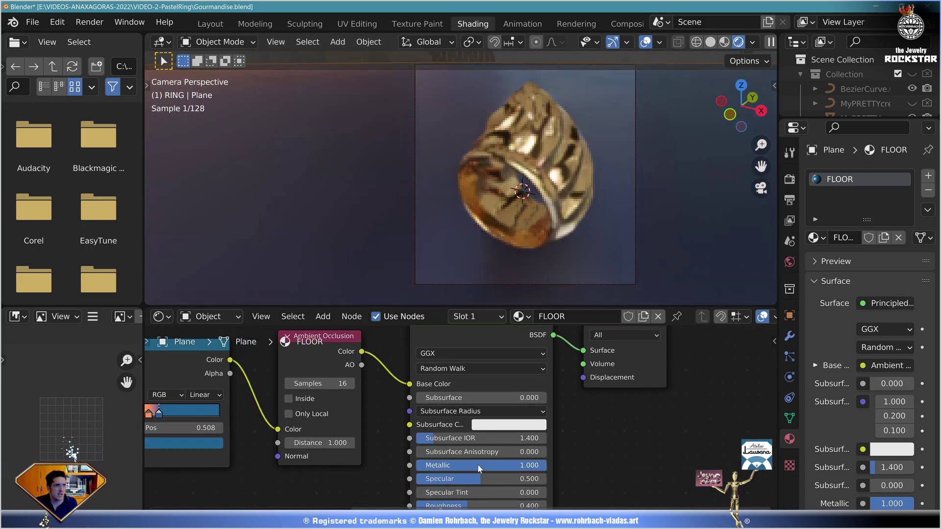
Step: Add a Musgrave Texture whose Height drives the Normal through a Bump node
middle_click_drag(443, 465, 498, 226)
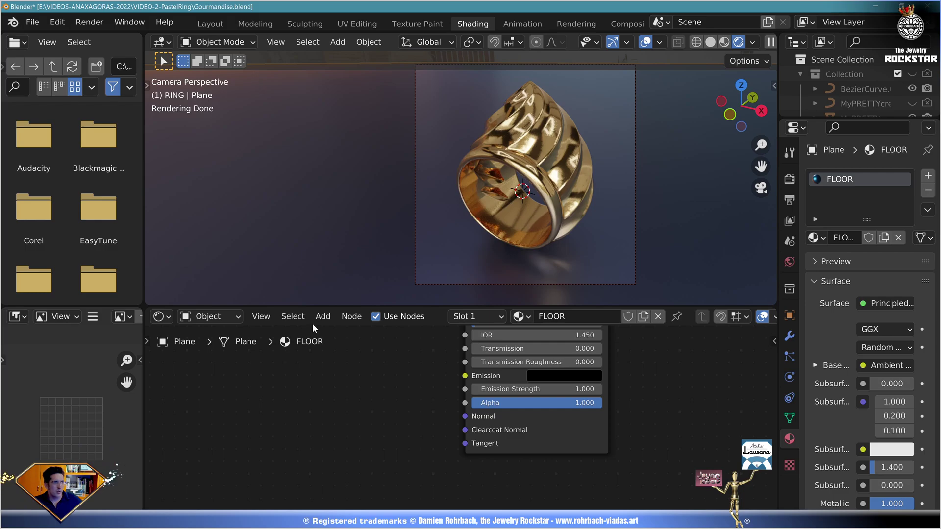
left_click(322, 316)
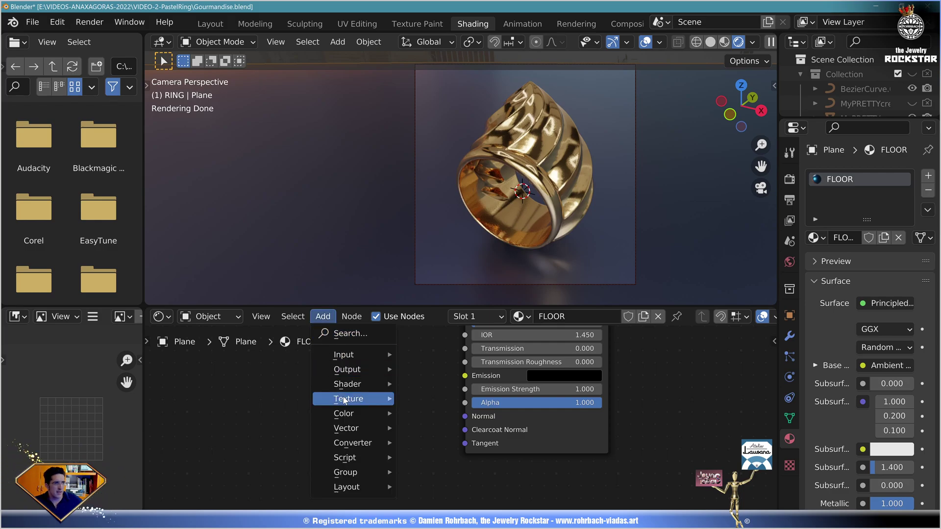
mouse_move(344, 402)
left_click(446, 310)
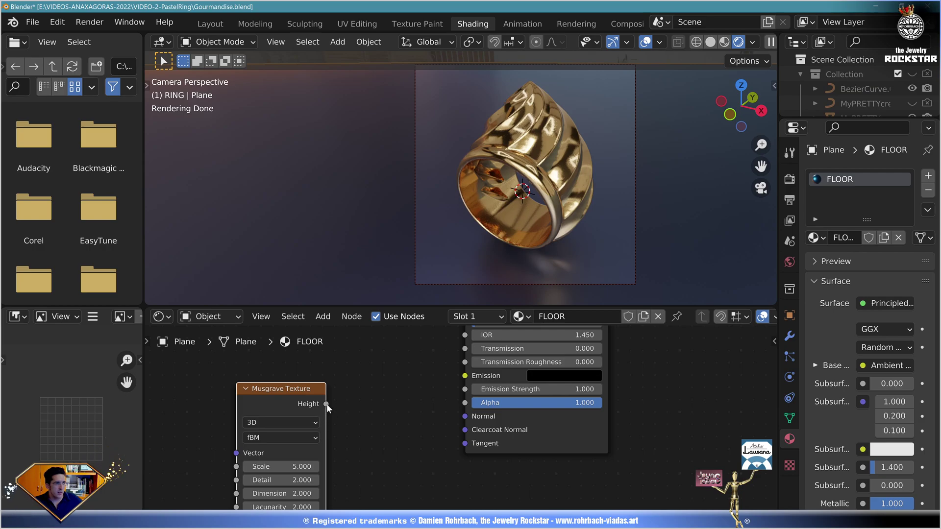
left_click_drag(326, 403, 464, 416)
left_click(322, 317)
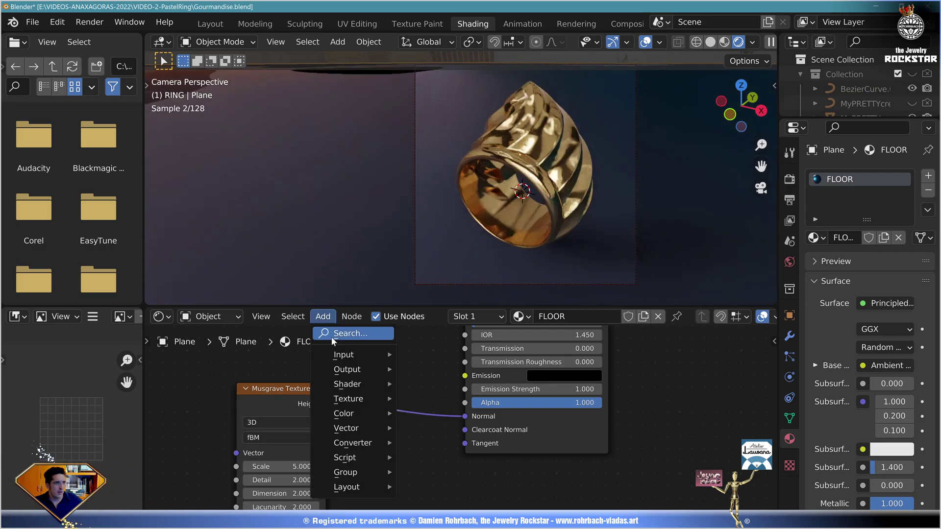
mouse_move(345, 428)
left_click(430, 307)
left_click(388, 466)
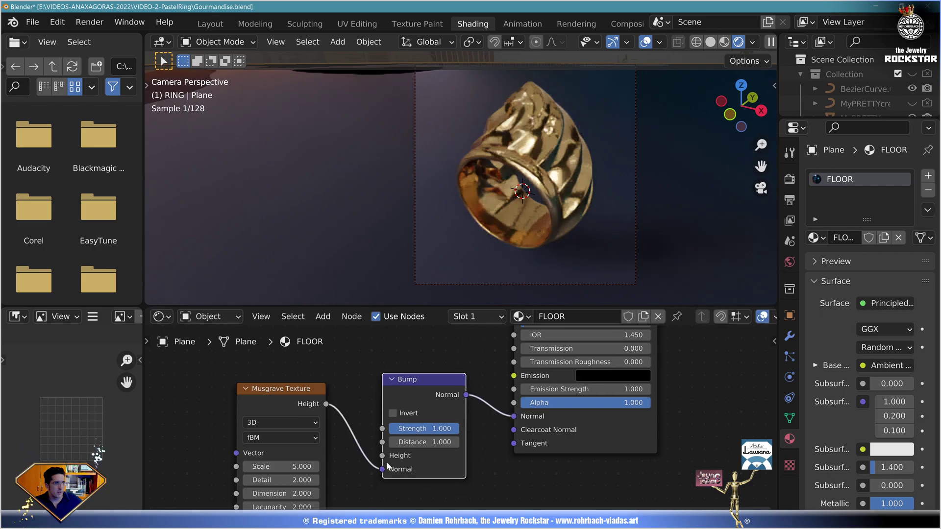
mouse_move(383, 469)
left_mouse_down()
mouse_move(365, 464)
mouse_move(382, 455)
left_mouse_up()
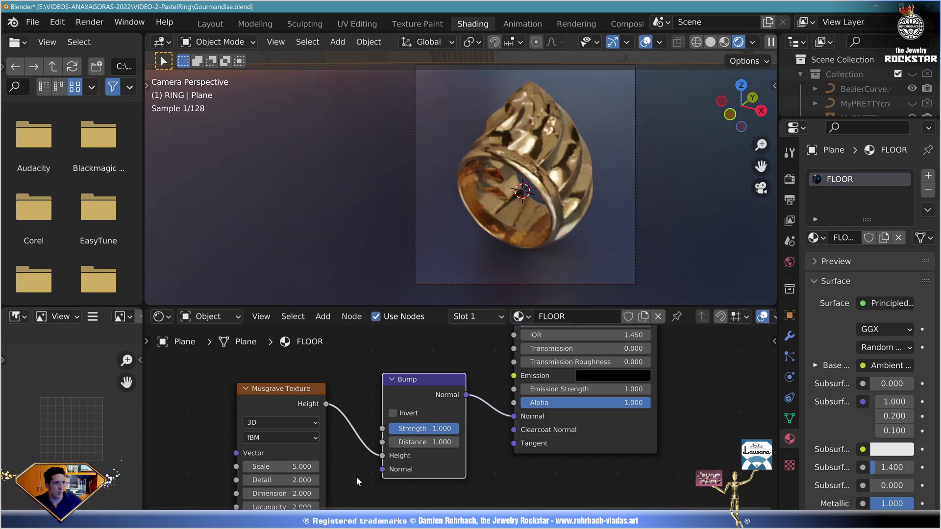
Step: Add Texture Coordinate and Mapping nodes feeding the Musgrave Vector input
middle_click_drag(356, 481, 445, 442)
left_click(322, 316)
mouse_move(340, 355)
left_click(427, 297)
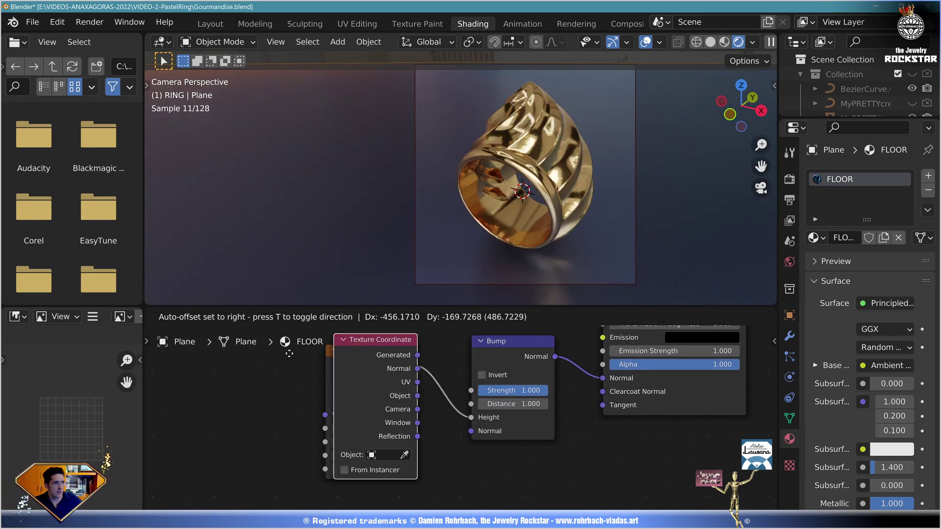
left_click(194, 410)
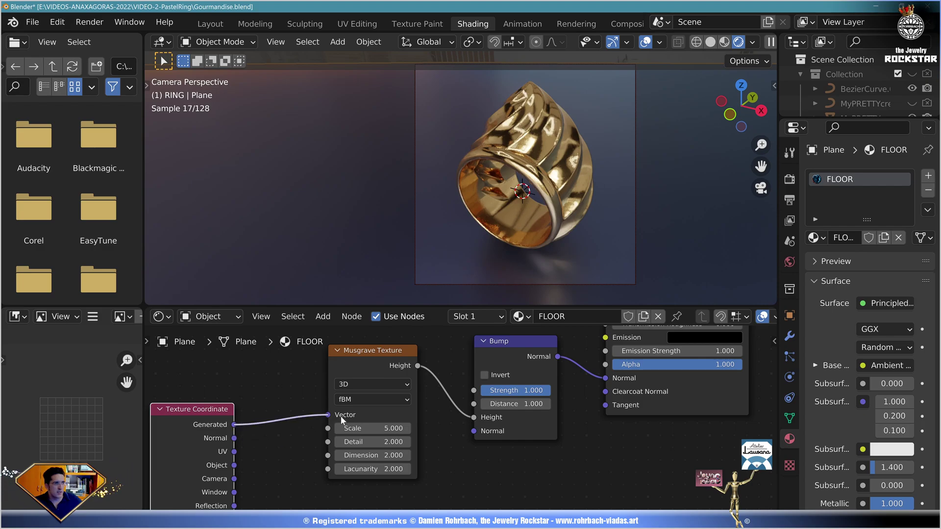
left_click(322, 317)
mouse_move(352, 431)
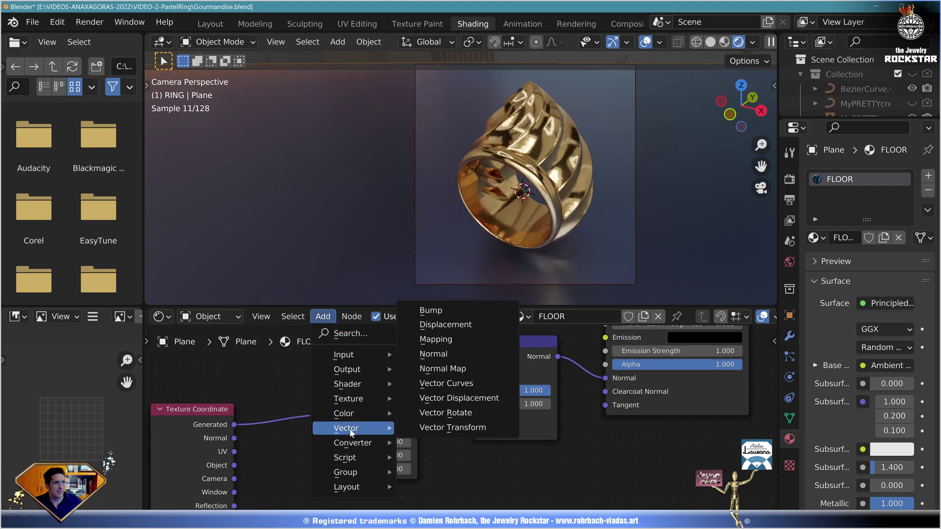
left_click(431, 339)
left_click(394, 470)
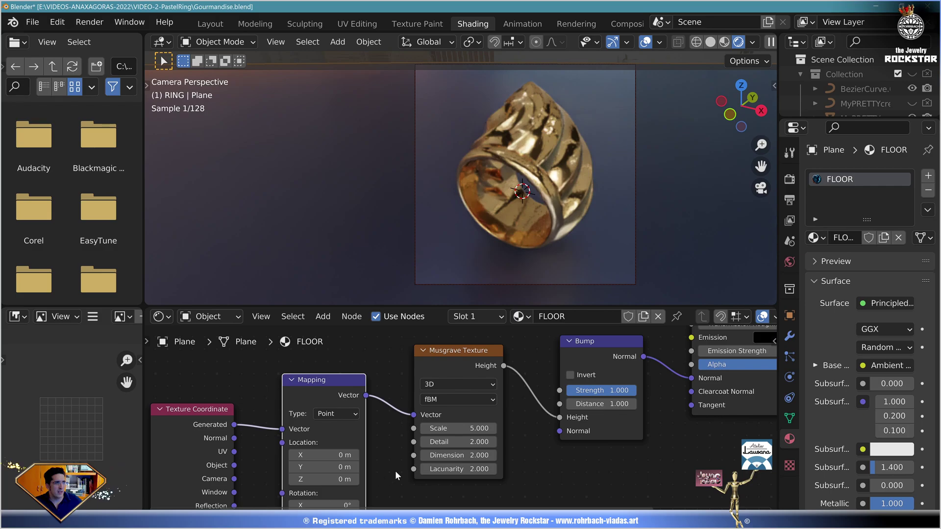
Step: Set Bump Strength to 50 and raise the Musgrave Scale to about 160
scroll(425, 464, "up", 3)
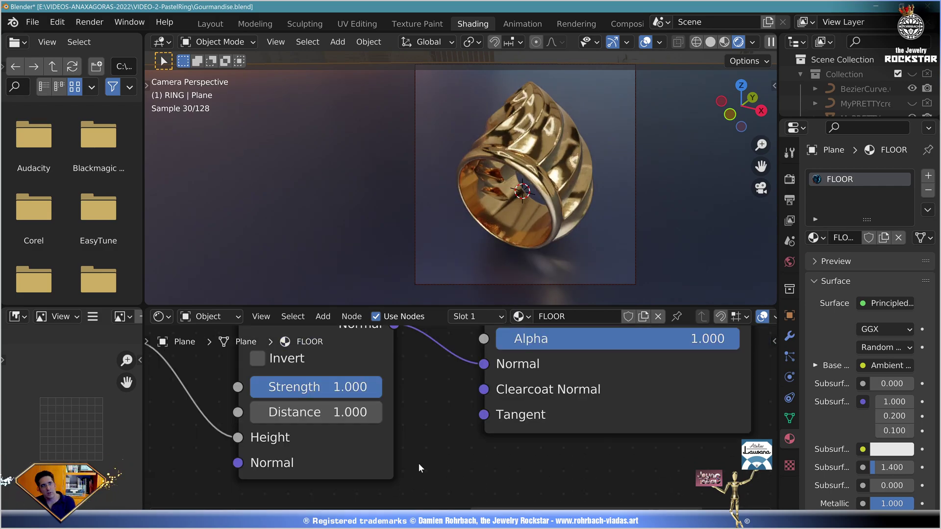
left_click(336, 392)
type("50")
key("Return")
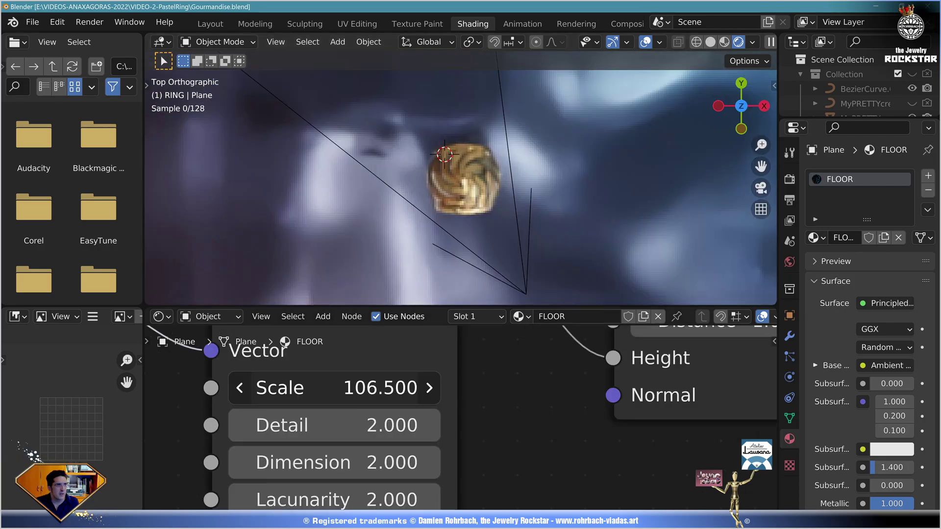
left_click_drag(333, 388, 413, 387)
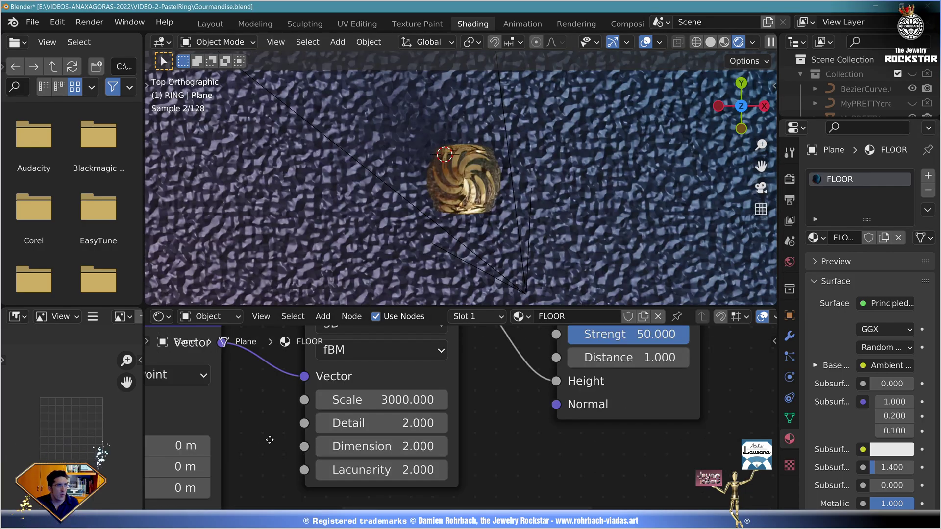
Step: Raise Musgrave Scale to 187.4 and shrink the Mapping Y scale to 0.00001
middle_click_drag(267, 439, 501, 392)
scroll(501, 409, "up", 2)
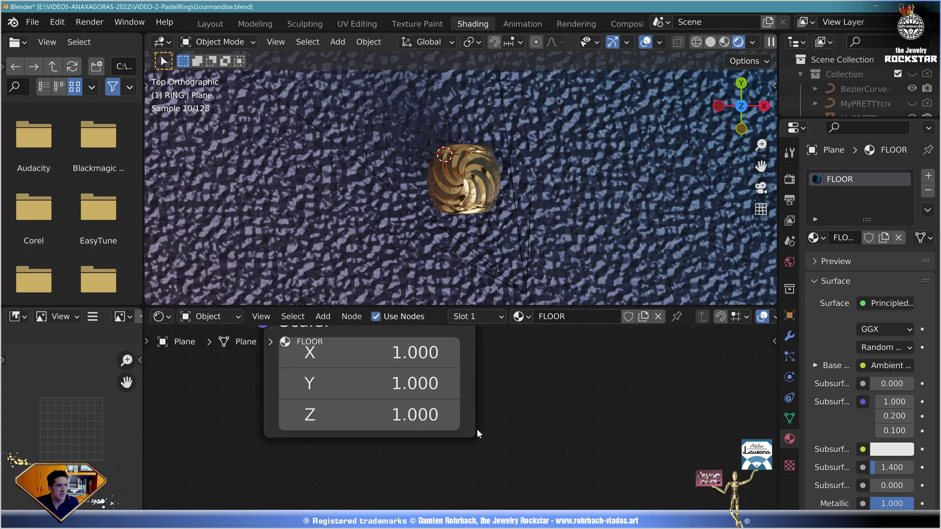
left_click(406, 382)
type(".01")
key("Return")
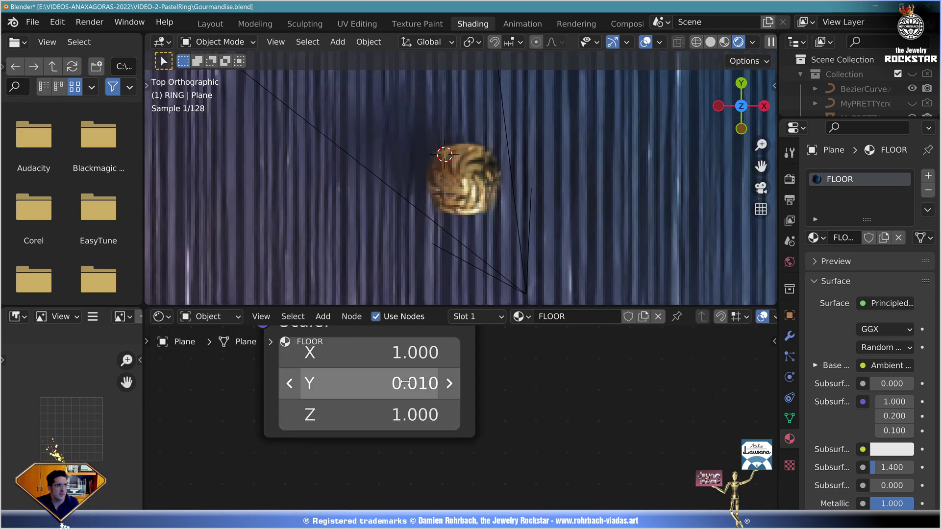
left_click(406, 382)
type(".0")
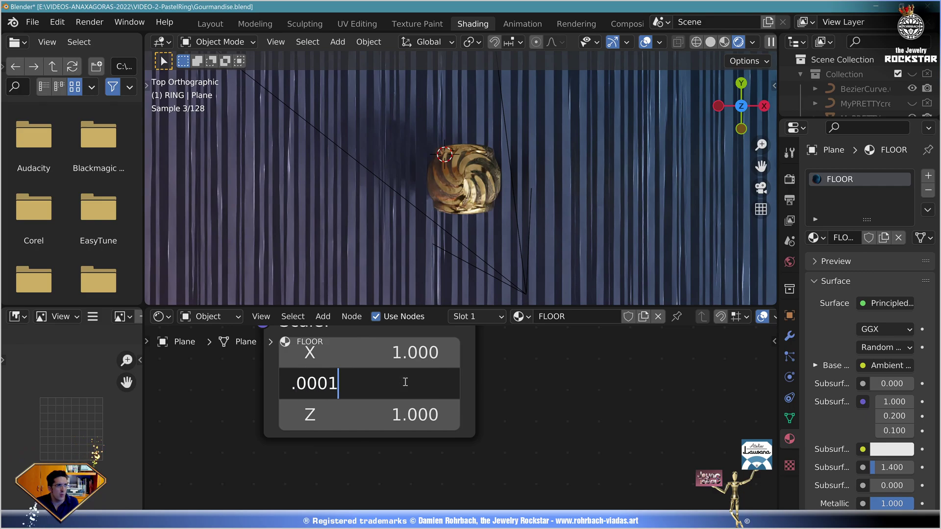
type("001")
key("Return")
left_click(391, 382)
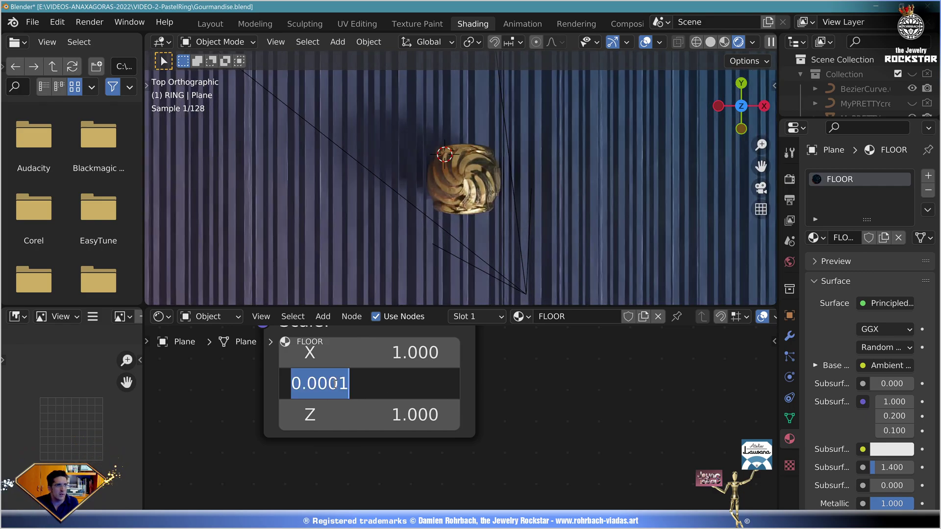
type("0.00001")
key("Return")
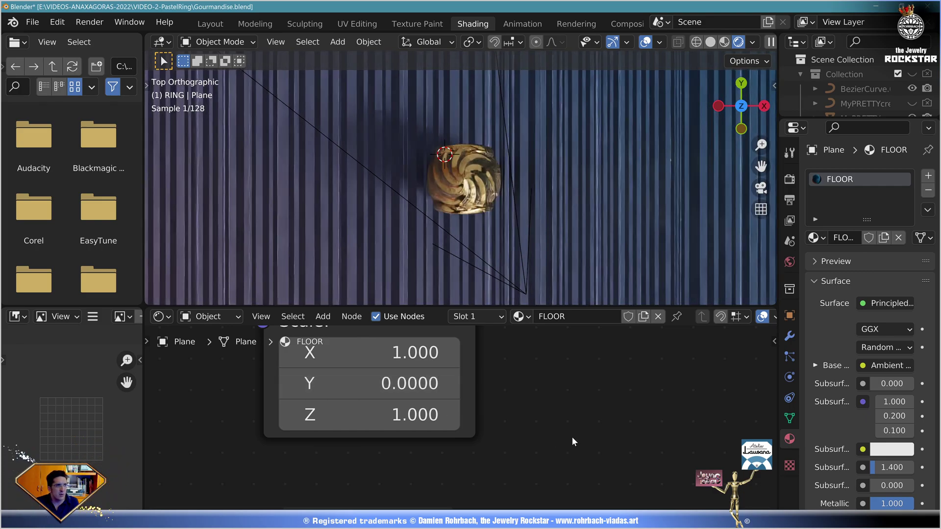
Step: Set the Musgrave Scale to 12000
middle_click_drag(644, 411, 312, 407)
left_click(360, 400)
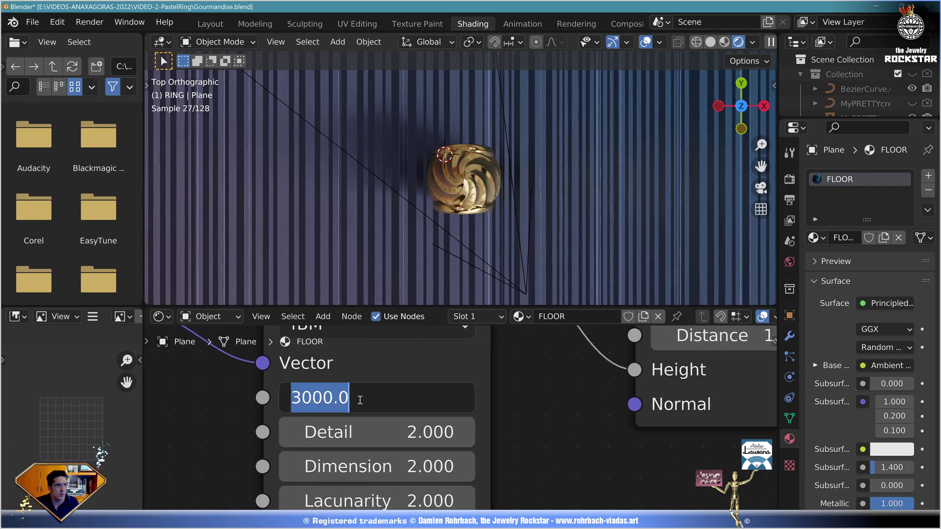
type("120")
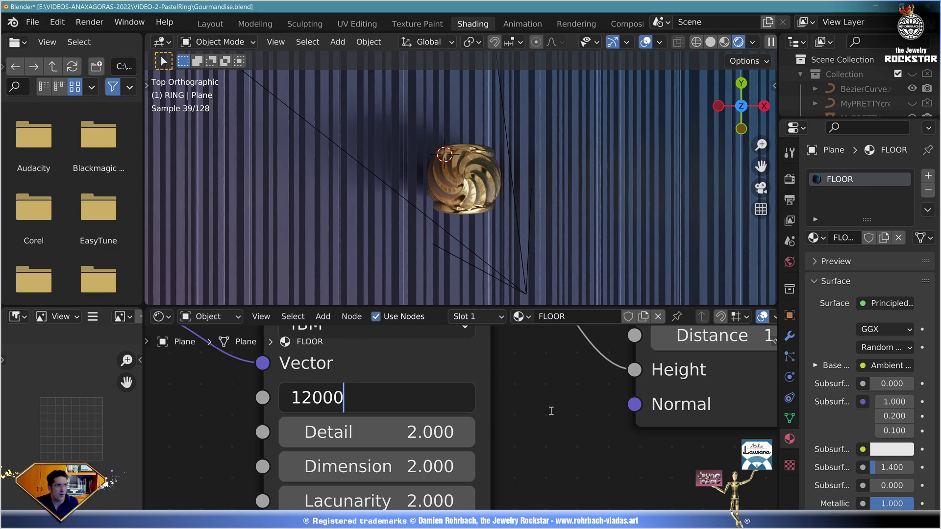
key("Return")
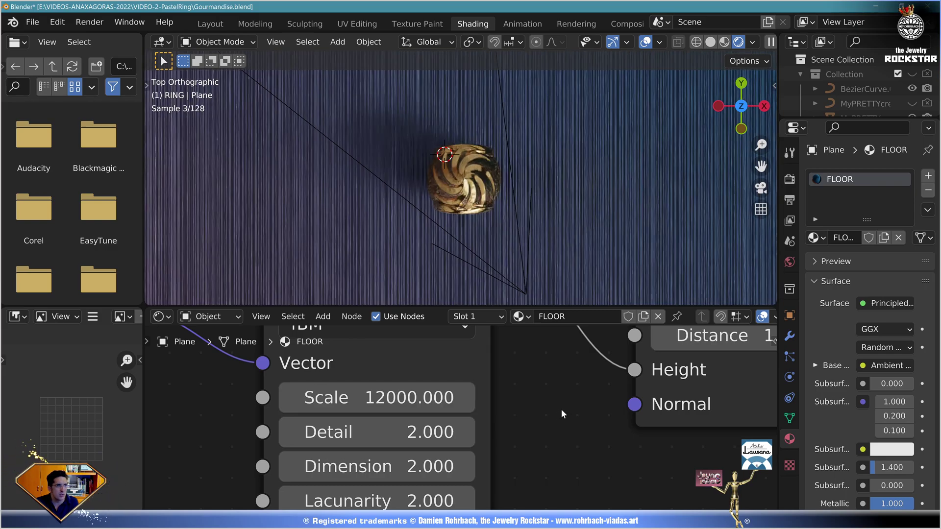
Step: Lower the Bump Strength to 0.2
middle_click_drag(561, 408, 421, 483)
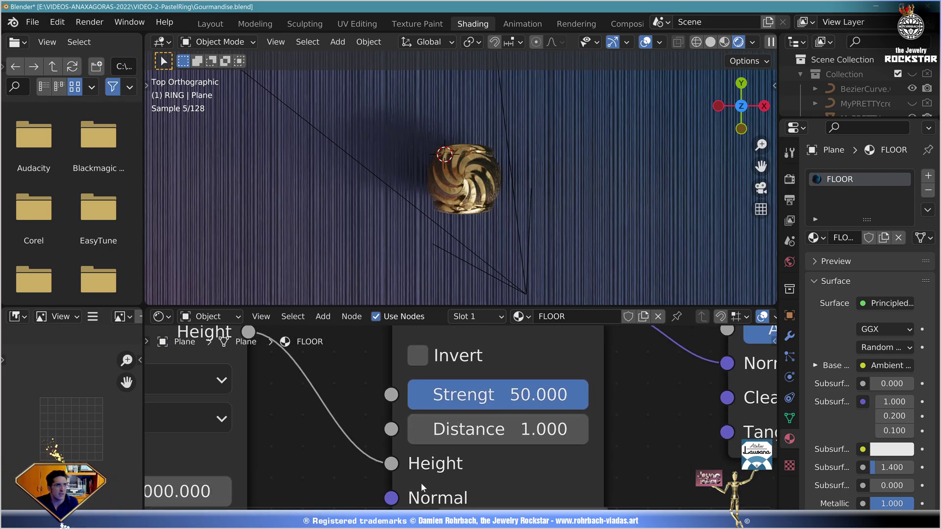
double_click(497, 395)
key("BackSpace")
type("0.5")
key("Return")
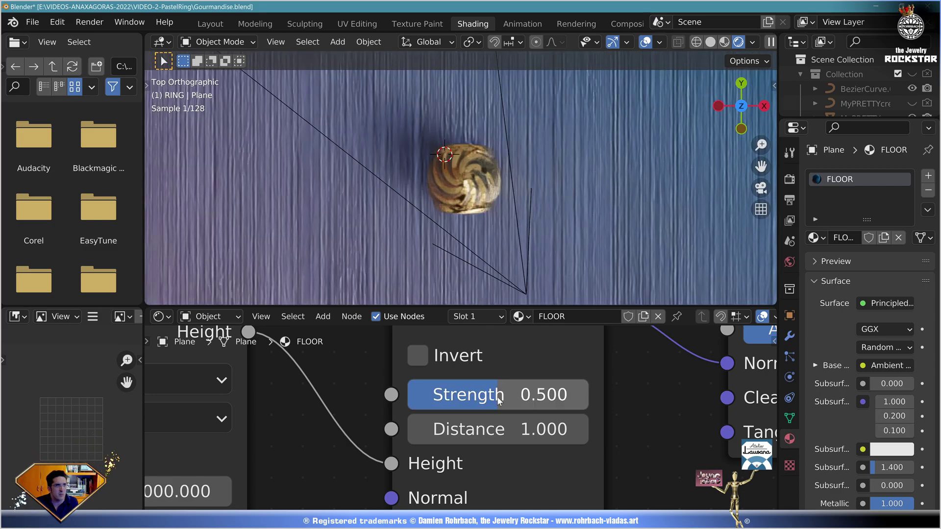
double_click(498, 395)
key("BackSpace")
type("0.2")
key("Return")
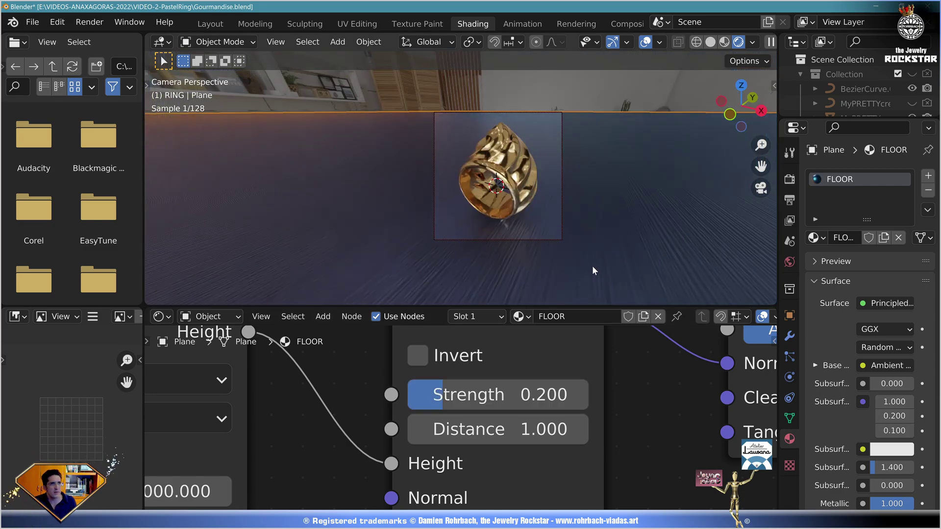
Step: Save the blend file
scroll(589, 257, "up", 5)
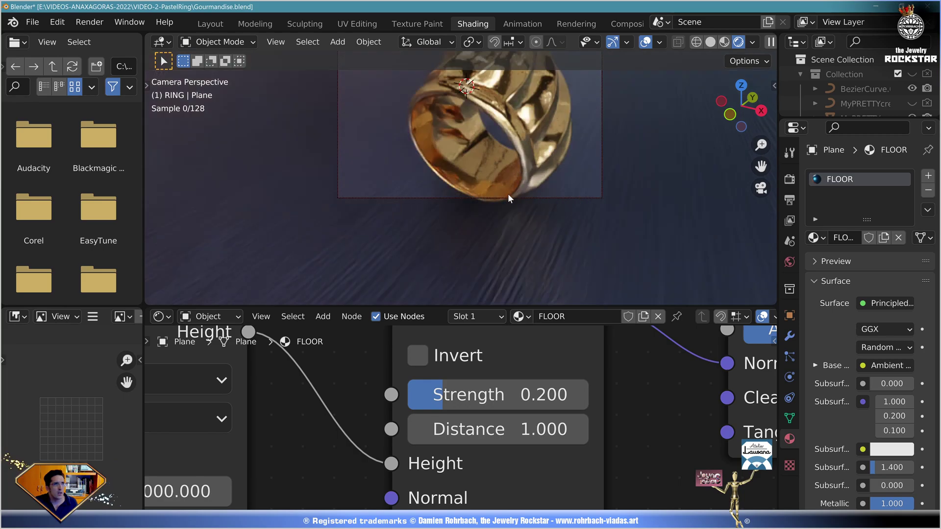
scroll(508, 193, "up", 4)
key("ctrl+s")
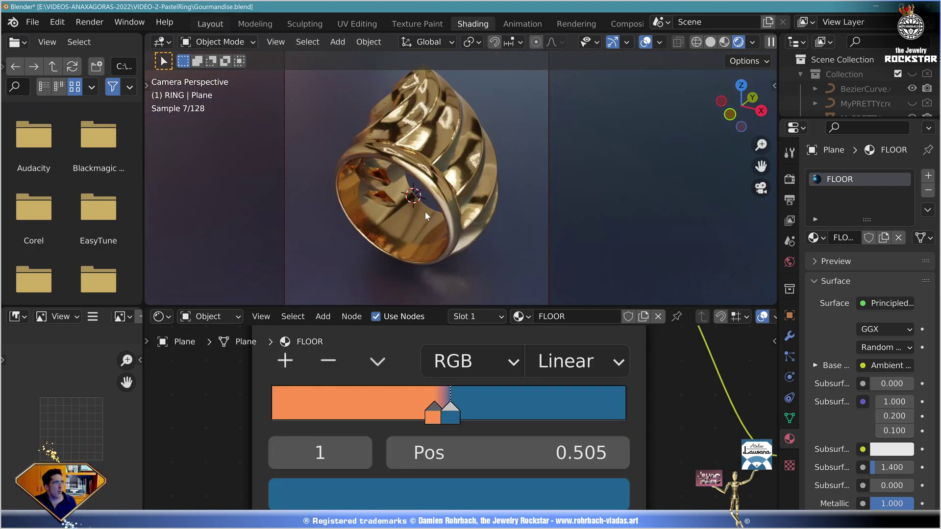
Step: Add a point light in the Layout workspace and move it up and sideways
left_click(211, 24)
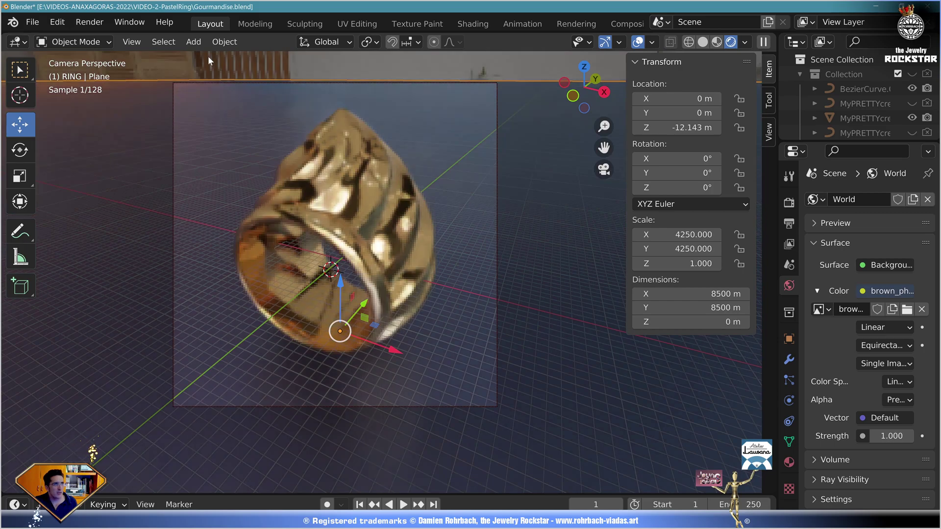
left_click(194, 42)
mouse_move(275, 240)
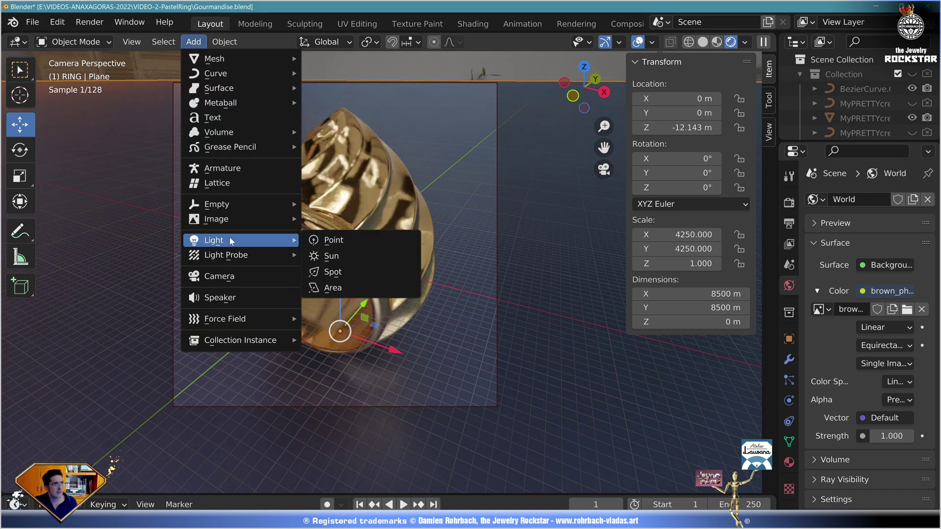
left_click(353, 237)
key("KP_3")
key("g")
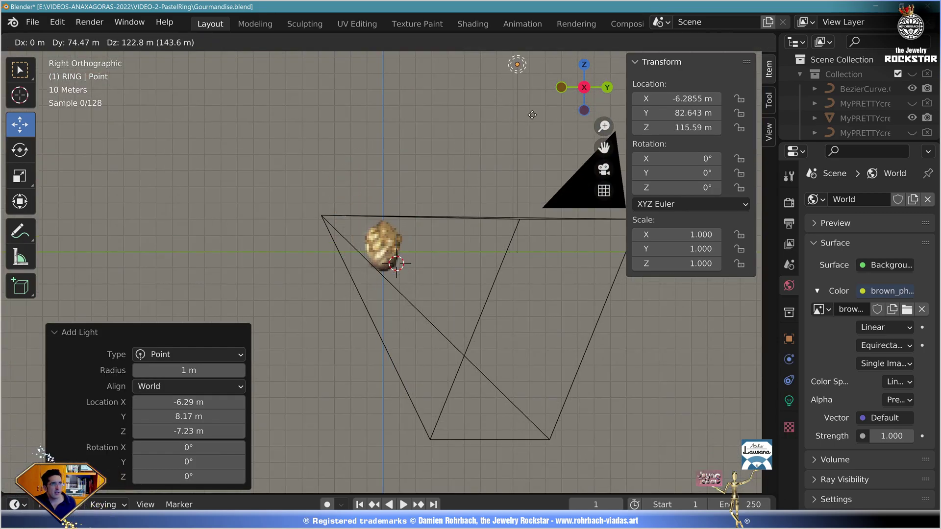
left_click(529, 120)
key("KP_1")
key("g")
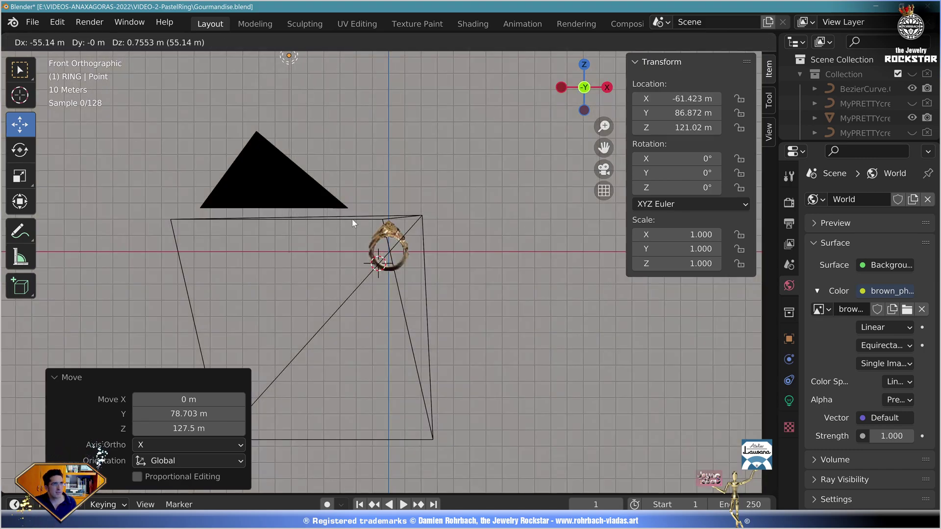
left_click(287, 68)
key("KP_0")
Step: Set the light's power to 8500 W and its node emission strength to 320
left_click(789, 401)
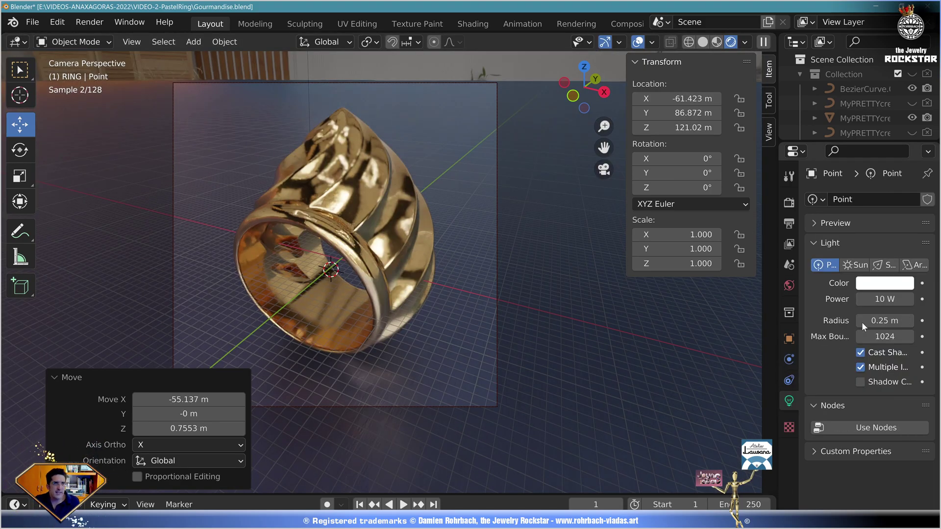
left_click(884, 299)
type("8500")
key("Return")
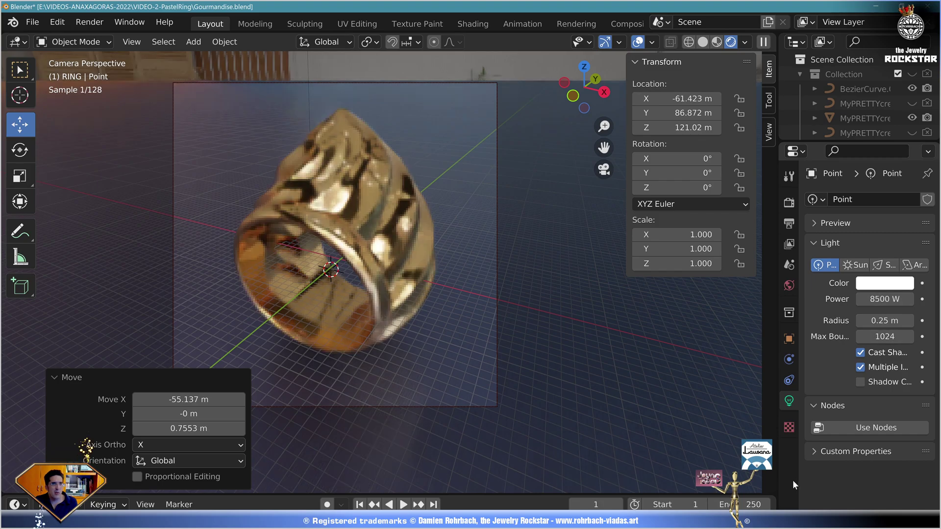
left_click(883, 429)
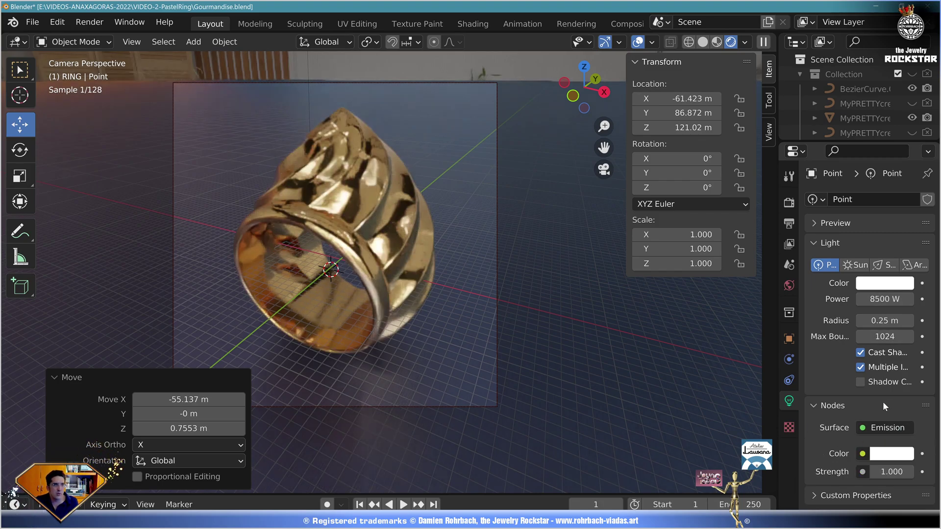
left_click(894, 472)
type("32")
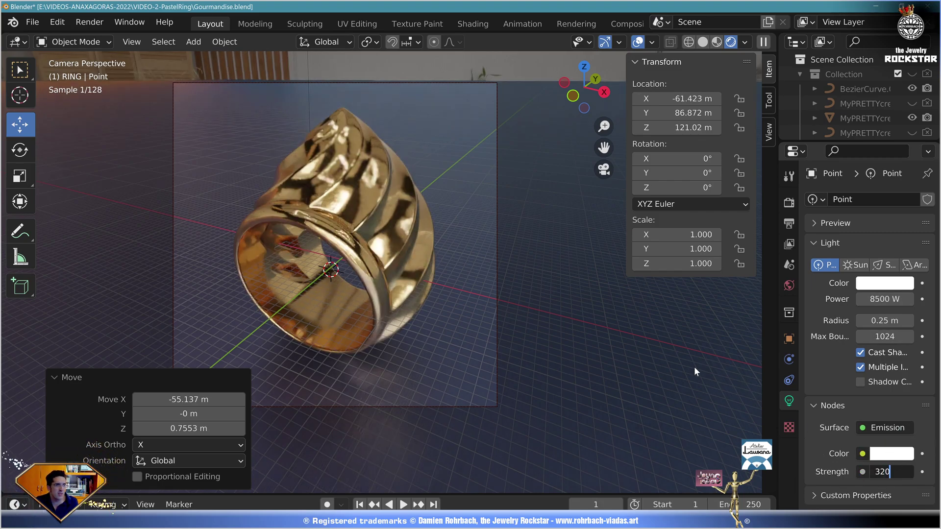
type("0")
key("Return")
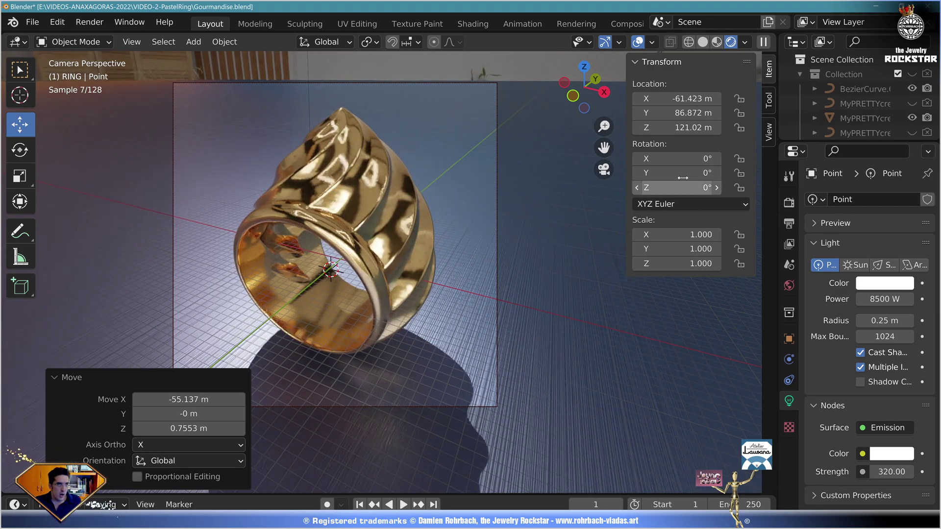
Step: Place the light at Z 60 m, X -30 m with a 3 m radius
left_click(690, 128)
type("60")
key("Return")
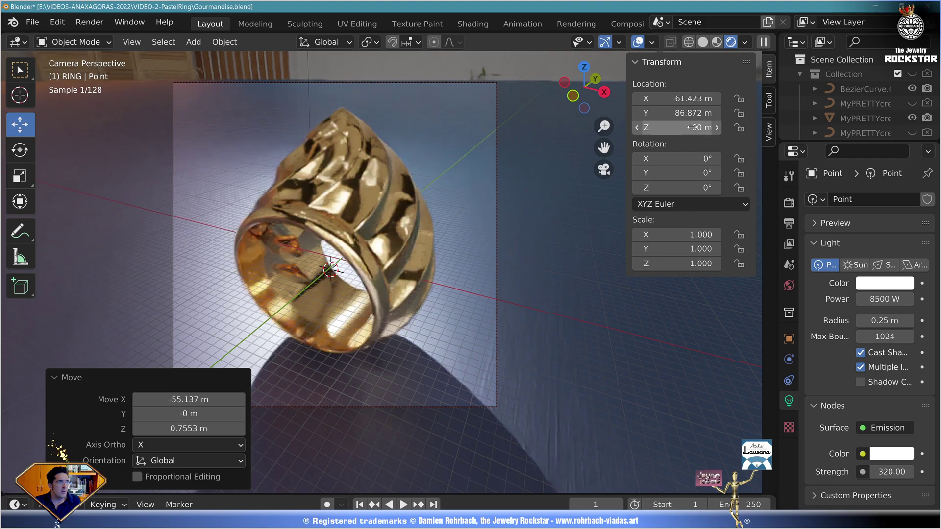
left_click(691, 98)
type("-30")
key("Return")
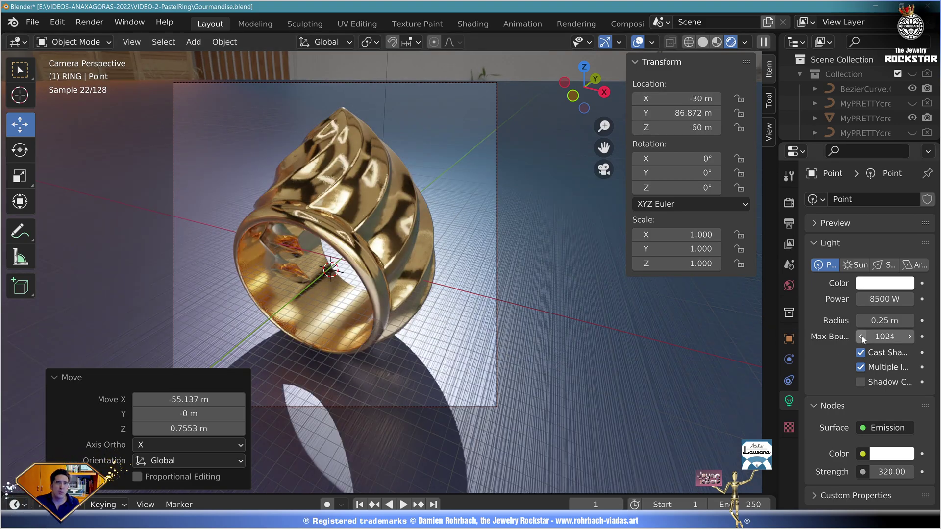
left_click(889, 320)
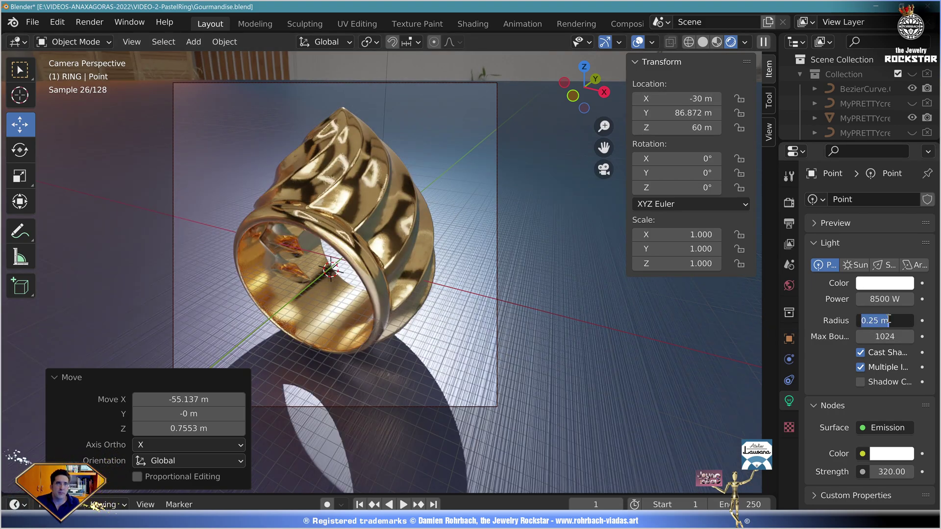
key("Return")
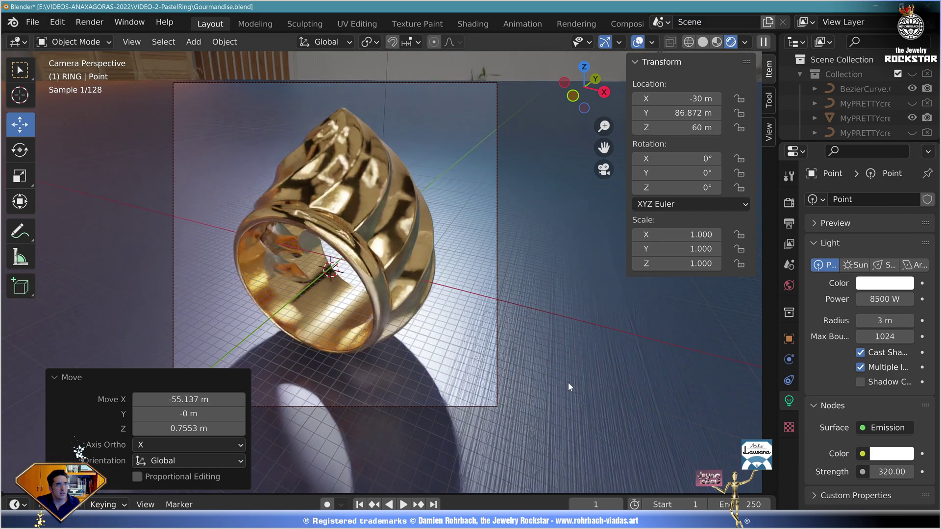
Step: Set the final render's maximum samples to 500
left_click(789, 202)
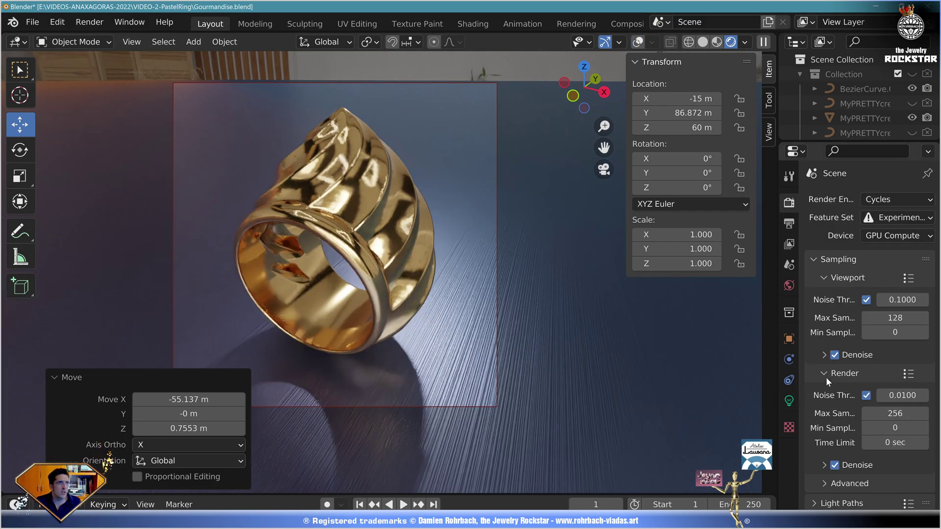
scroll(826, 375, "down", 3)
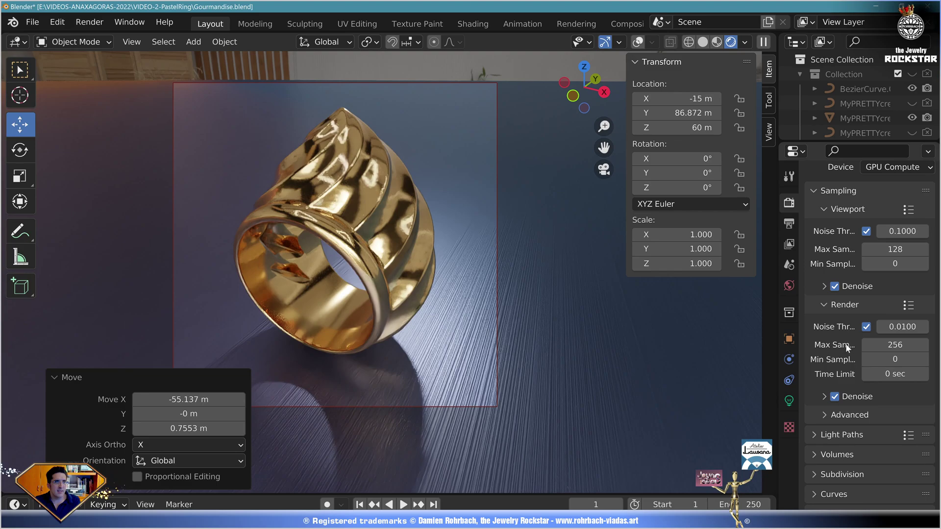
left_click(903, 343)
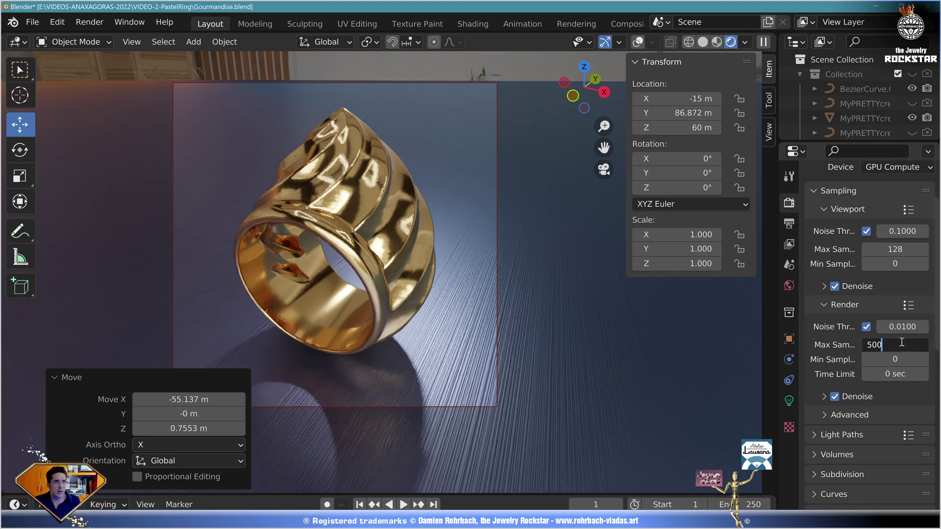
key("Return")
left_click(824, 398)
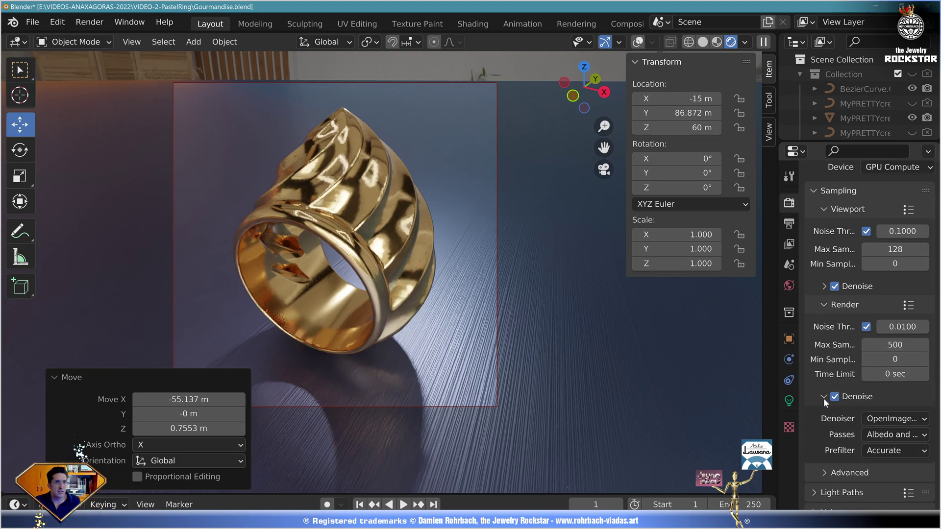
left_click(824, 397)
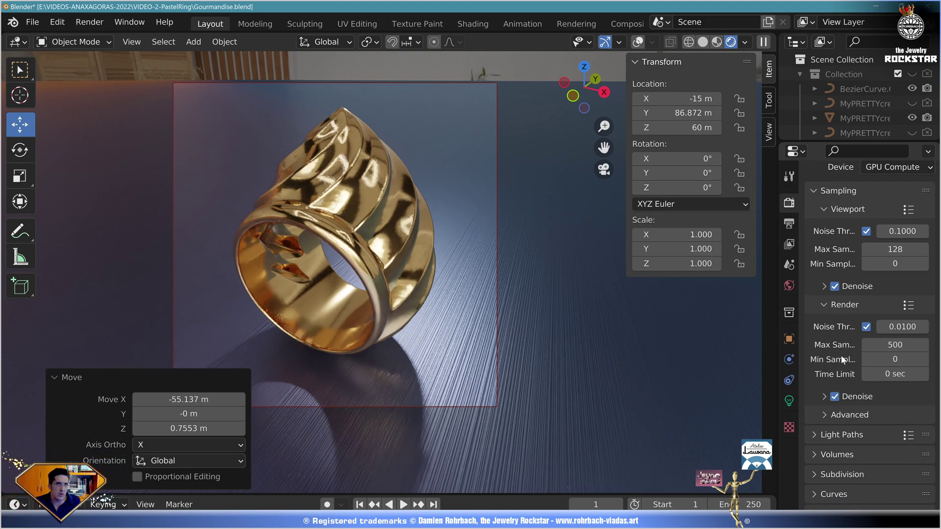
Step: Set all Light Paths Max Bounces fields to 32
scroll(842, 360, "down", 3)
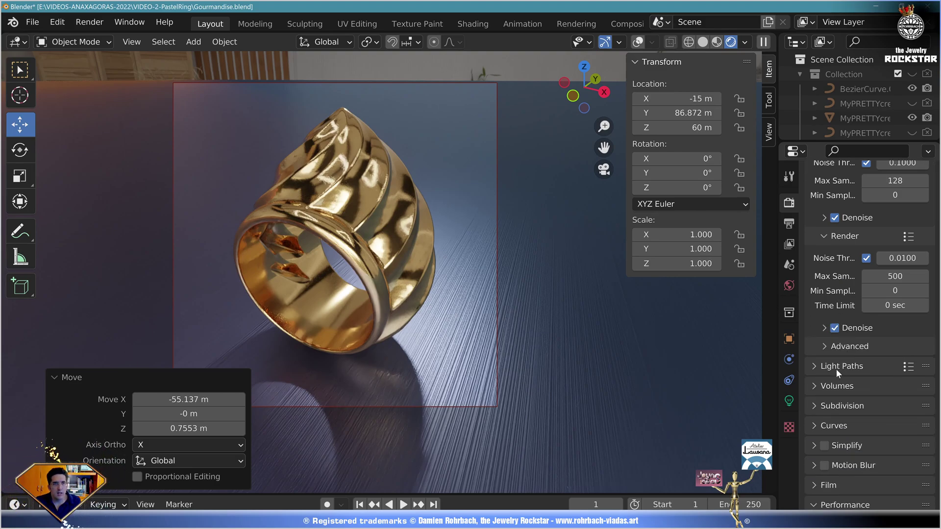
left_click(838, 367)
left_click_drag(863, 407, 867, 487)
type("32")
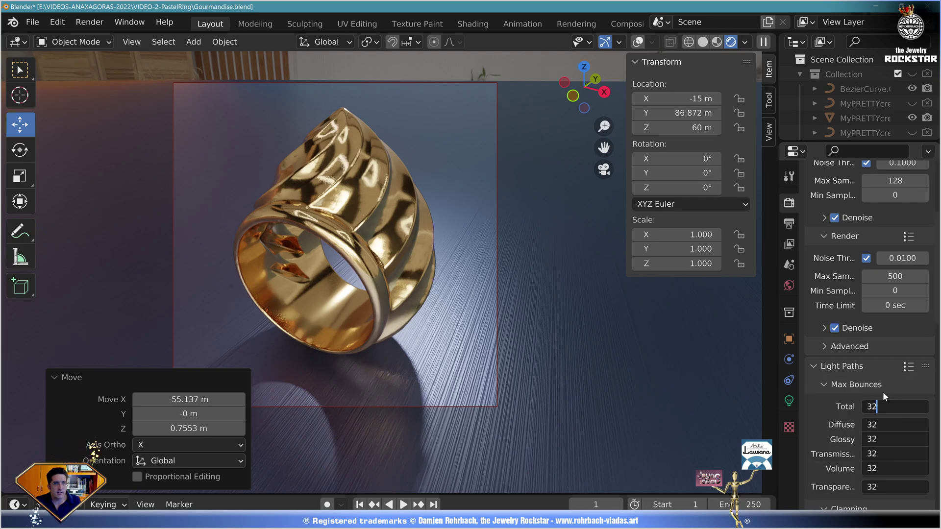
key("Return")
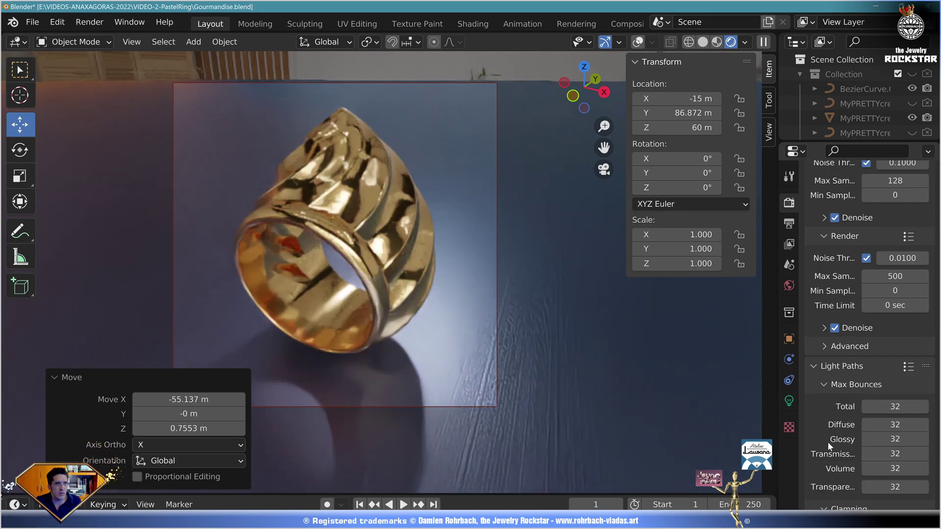
scroll(842, 451, "down", 12)
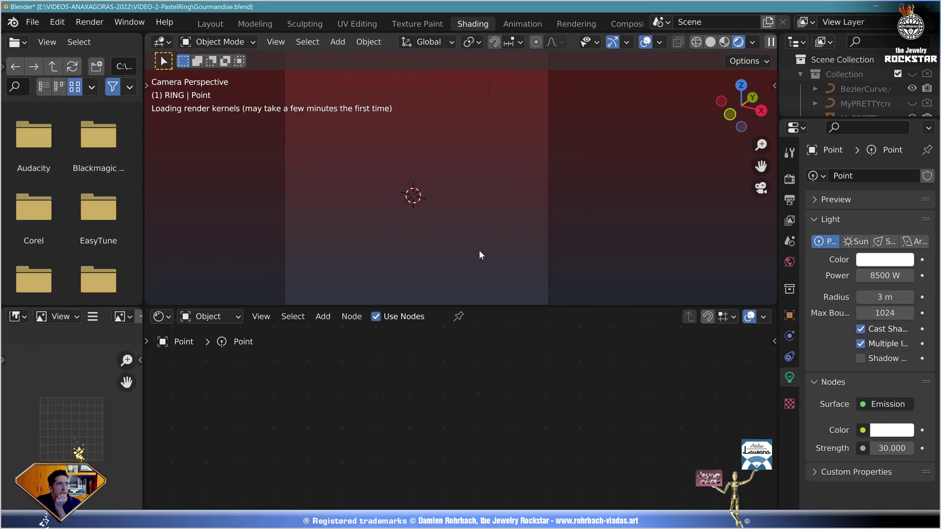
Step: In the Shading workspace, set the ring's GOLD material ambient occlusion Distance to 25
key("ctrl+Page_Down")
key("ctrl+Page_Down")
key("ctrl+Page_Down")
key("ctrl+Page_Down")
key("ctrl+Page_Down")
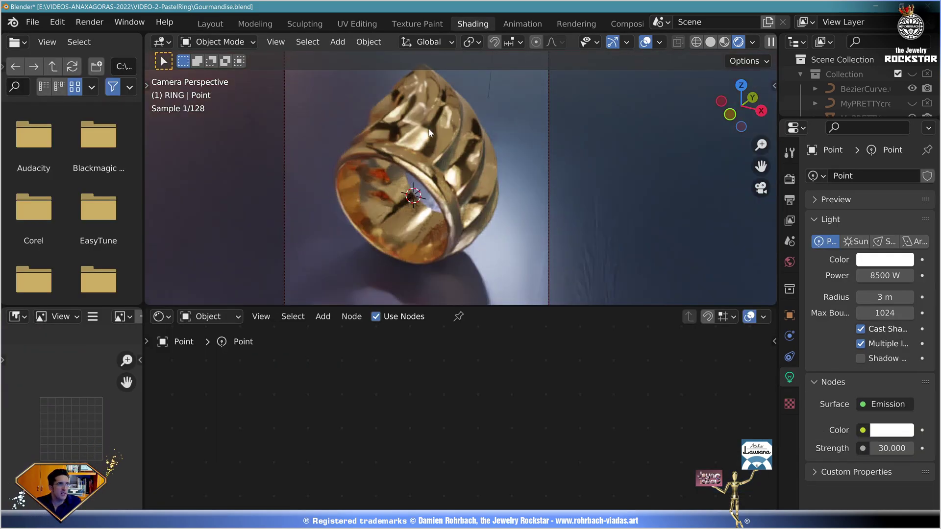
left_click(453, 182)
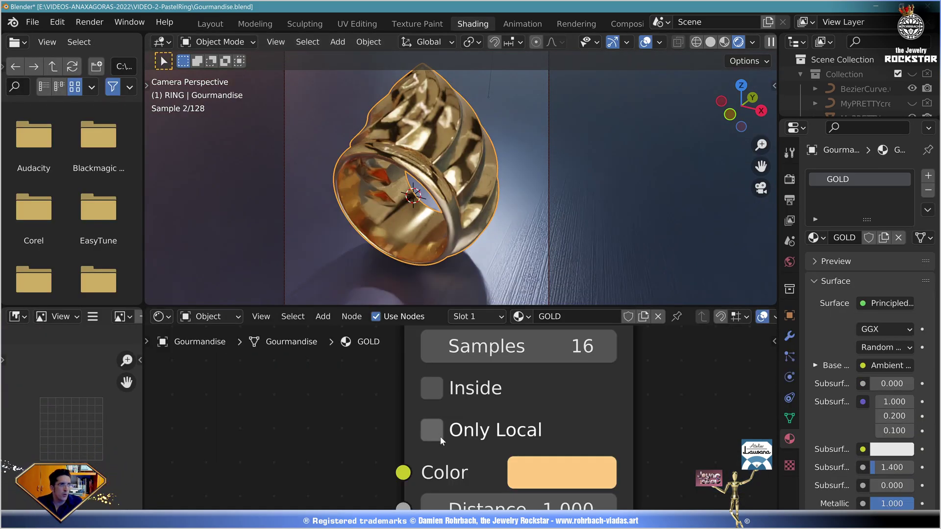
scroll(440, 436, "down", 5)
scroll(493, 456, "up", 5)
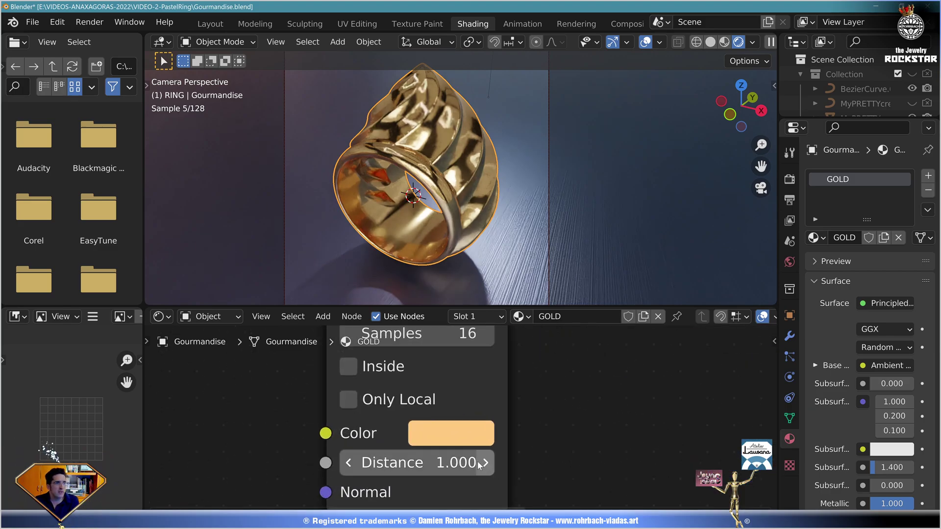
left_click(417, 462)
type("25")
key("Return")
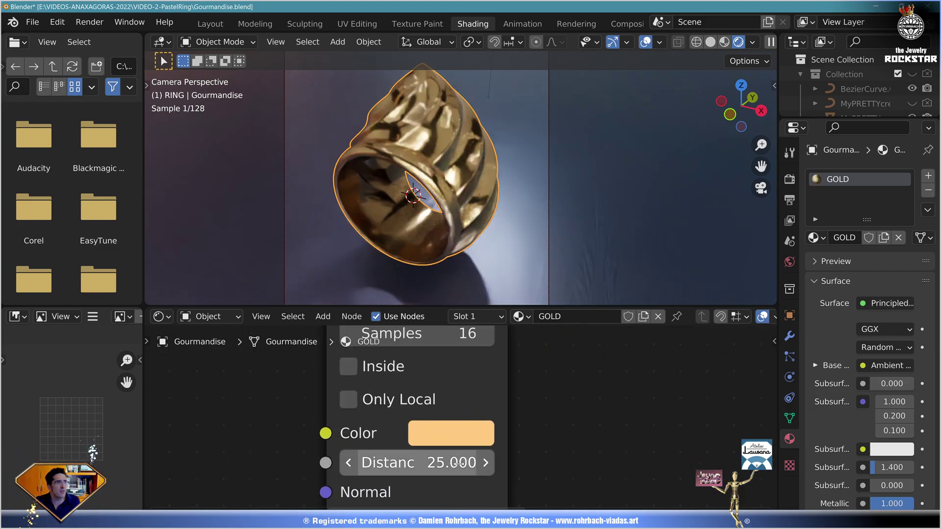
Step: Set the FLOOR material's ambient occlusion Distance to 50
left_click(438, 468)
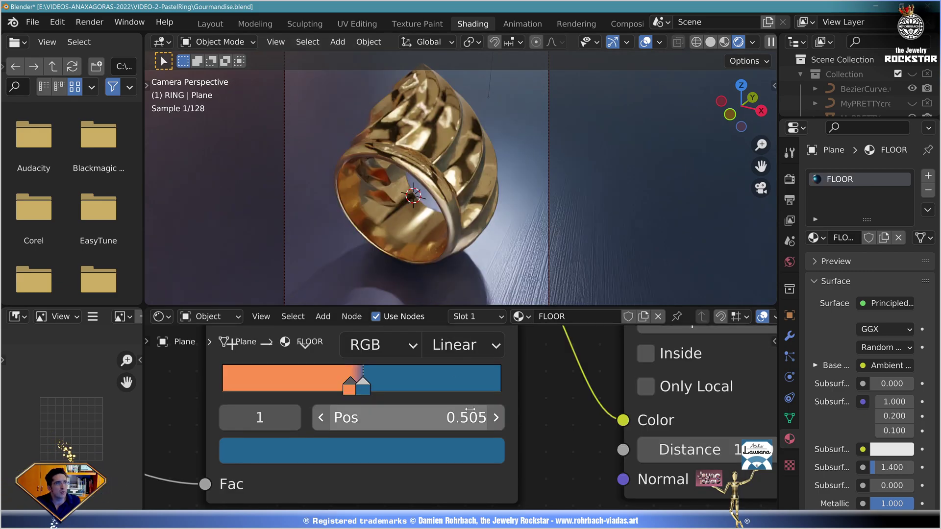
scroll(445, 430, "down", 3)
scroll(445, 430, "up", 3)
left_click(449, 423)
type("50")
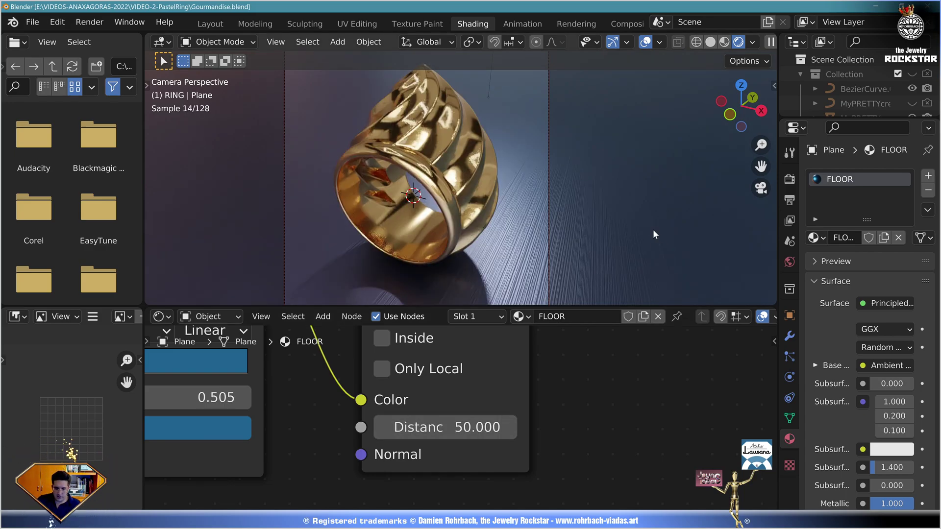
Step: Render the final image of the gold ring on the brushed floor with F12
key("F12")
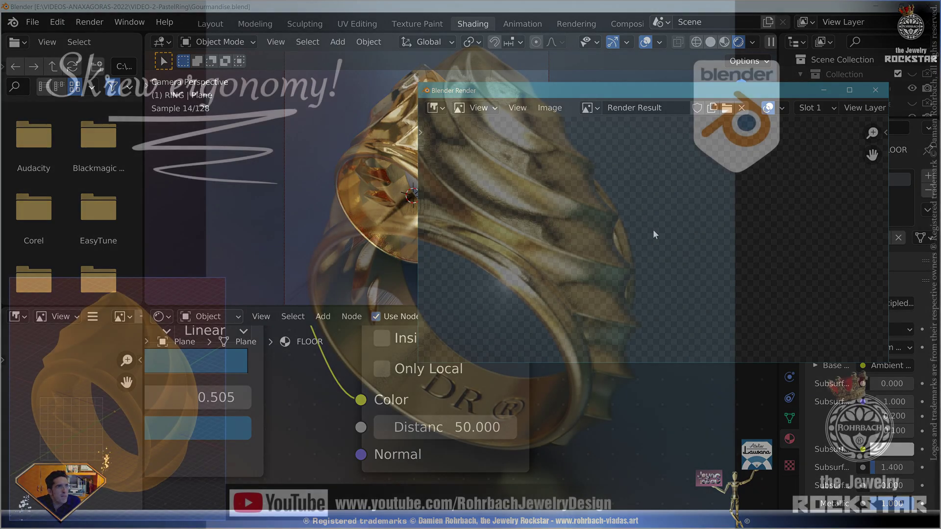